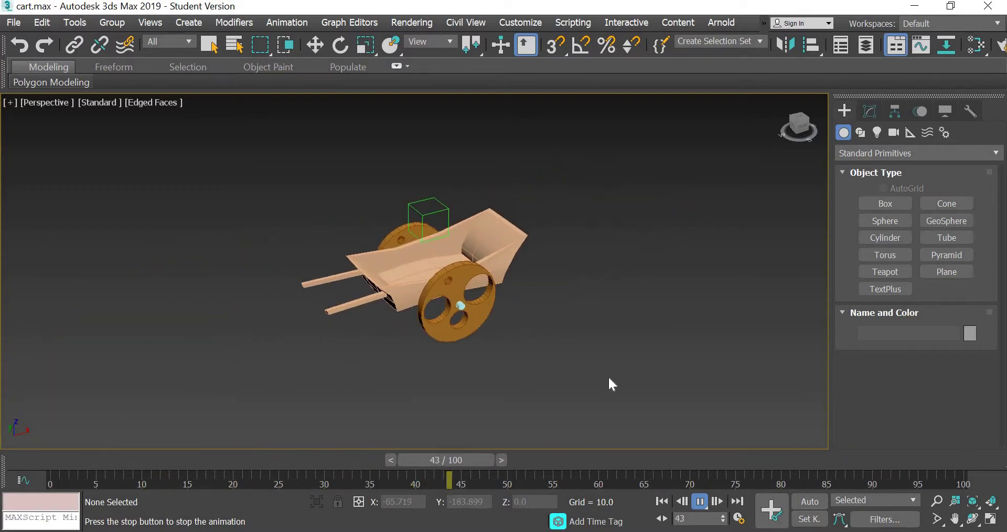
Step: Stop the animation playback, select the front wheel and examine its holes in the Front view
click(700, 504)
key(e)
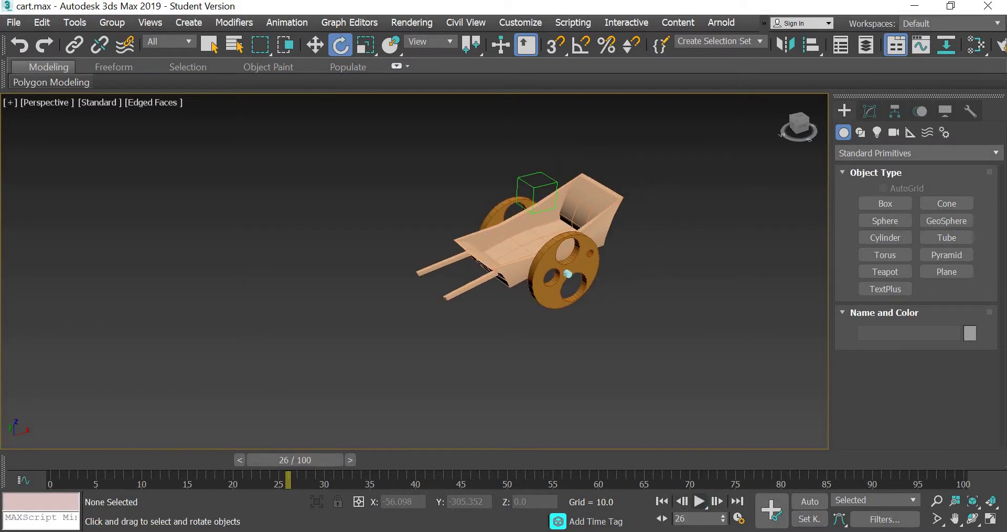
click(981, 512)
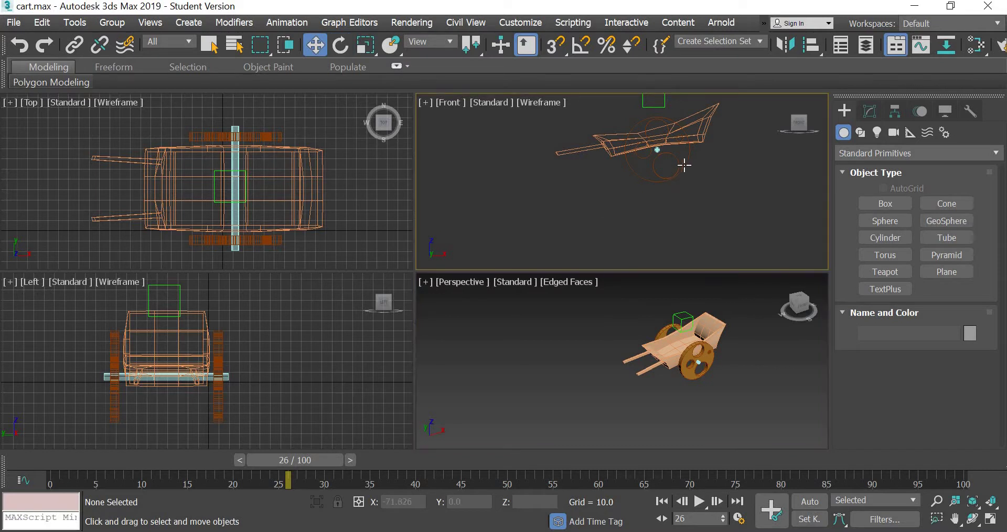
middle_drag(593, 245, 607, 262)
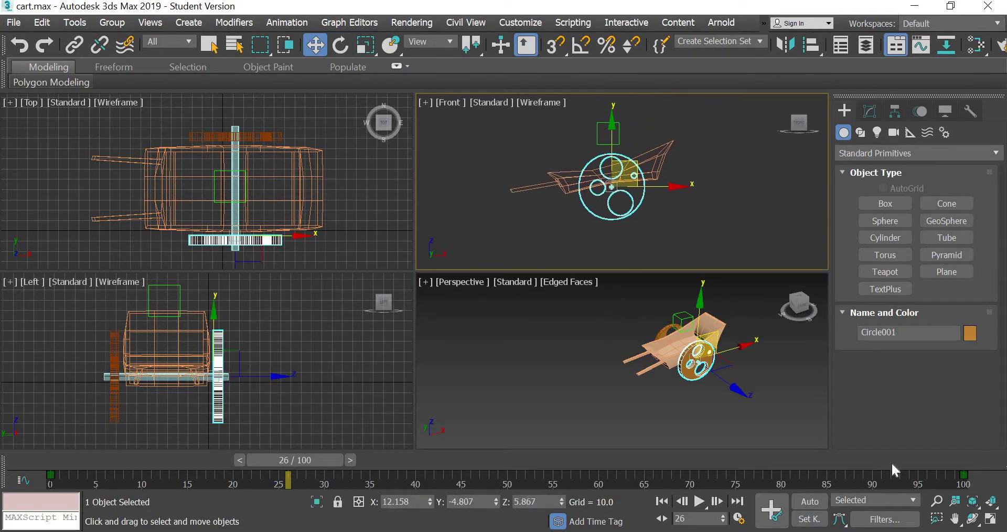
click(992, 520)
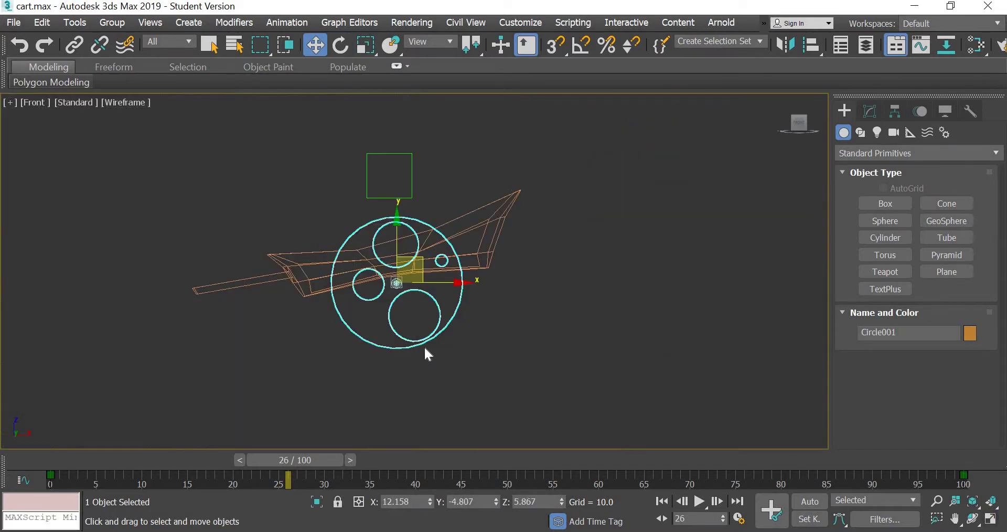
scroll(424, 346, up, 3)
middle_drag(546, 365, 586, 424)
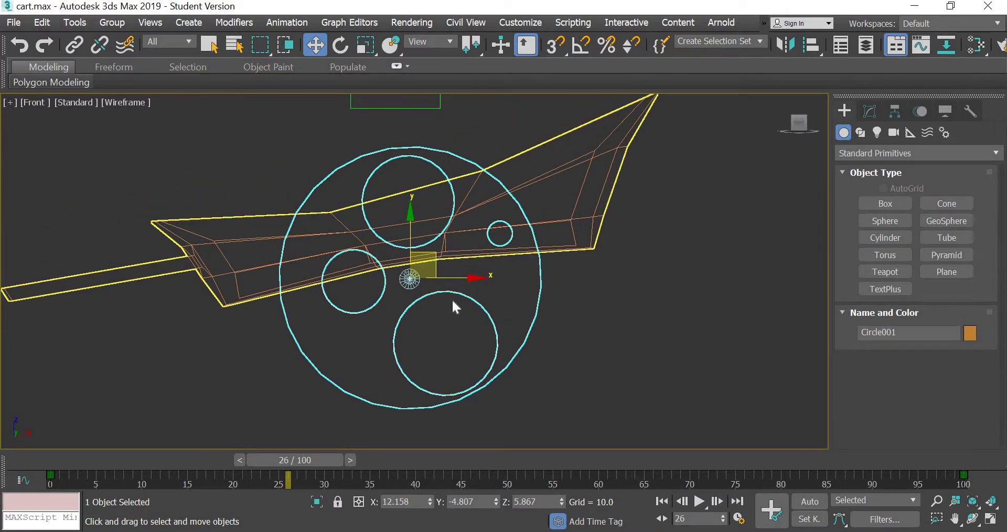
click(991, 521)
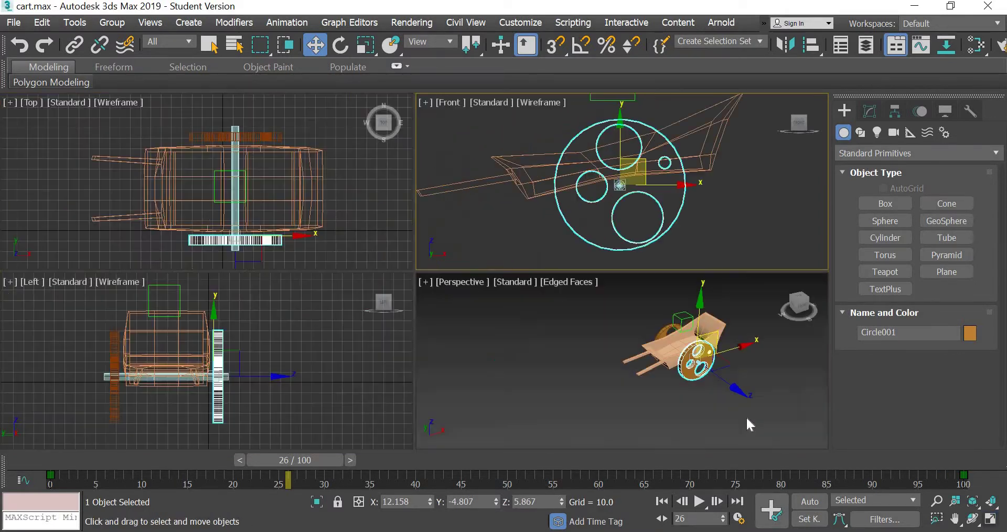
Step: Deselect the wheel and examine its holes and thickness up close in the Perspective view
scroll(683, 414, up, 5)
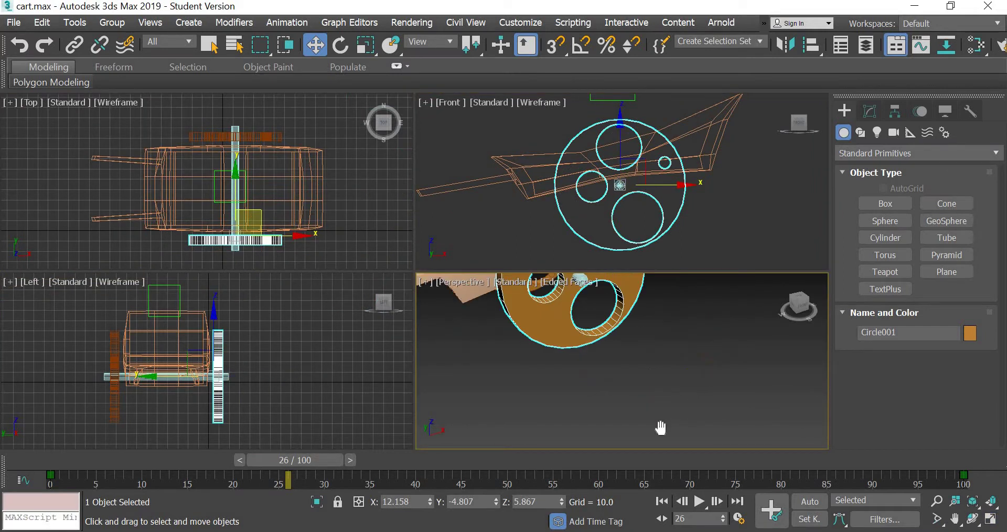
scroll(661, 432, down, 2)
scroll(666, 437, up, 3)
scroll(691, 430, down, 4)
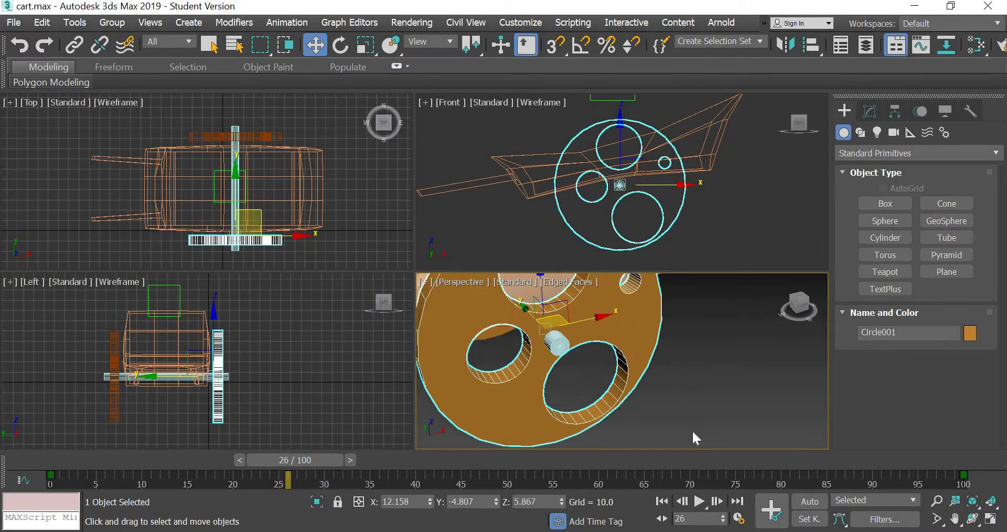
click(738, 403)
middle_drag(736, 404, 763, 393)
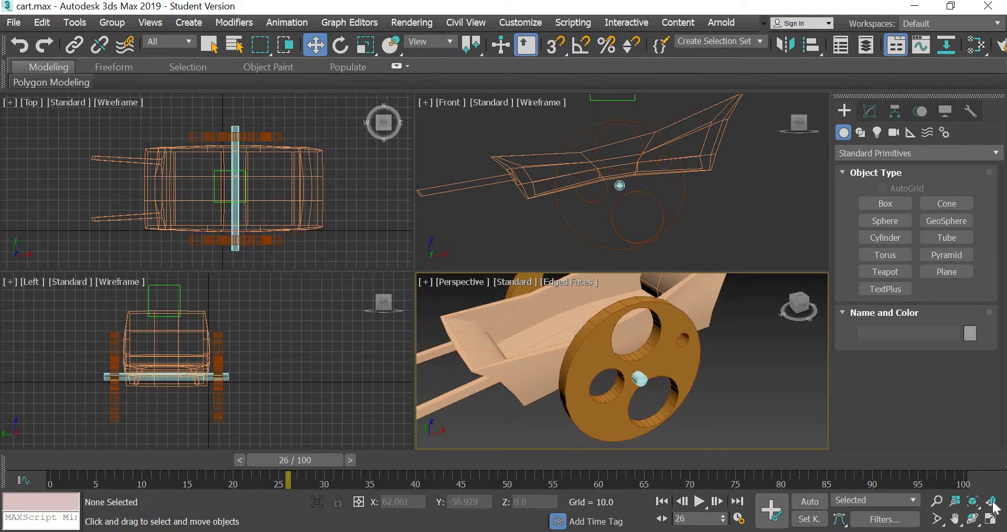
click(989, 520)
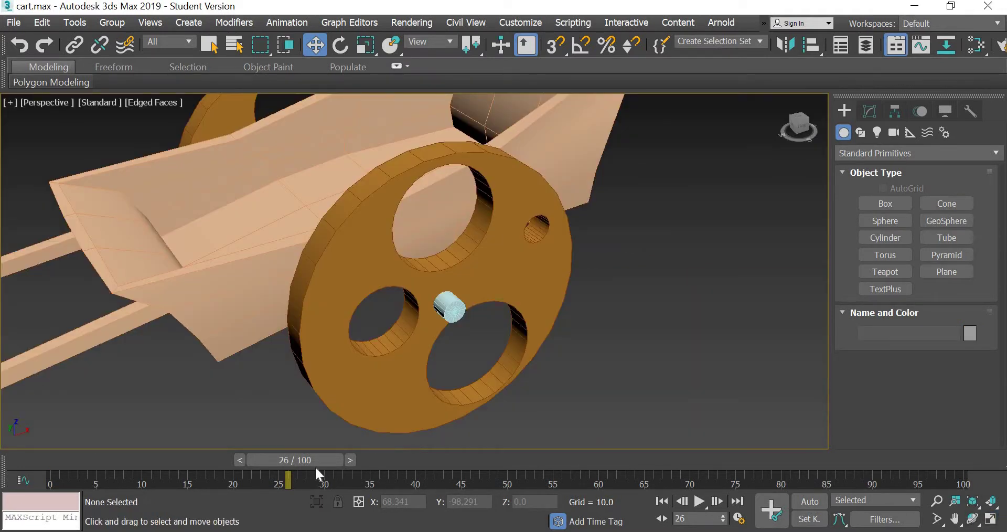
Step: Scrub the animation to frame 14 and look at how the wheel turns
drag(177, 467, 226, 472)
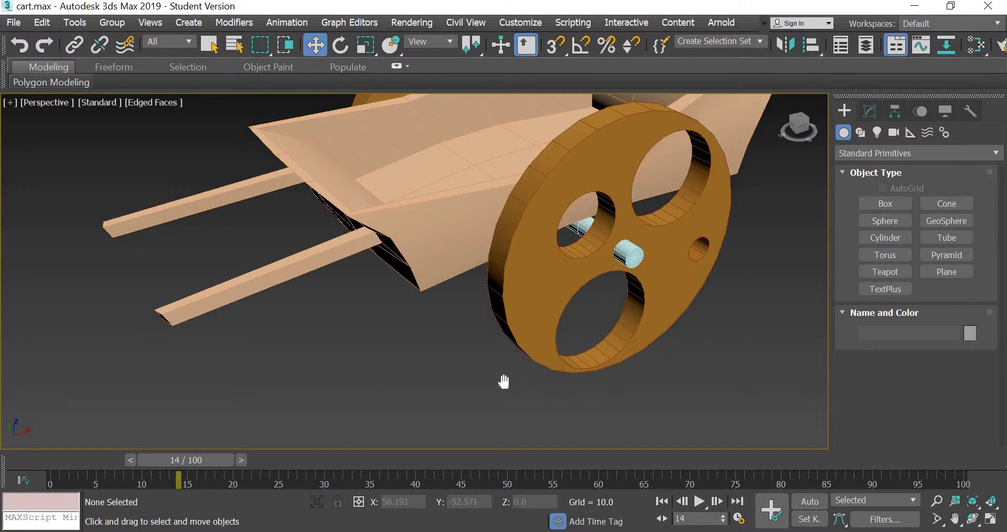
middle_drag(504, 381, 297, 428)
key(alt+w)
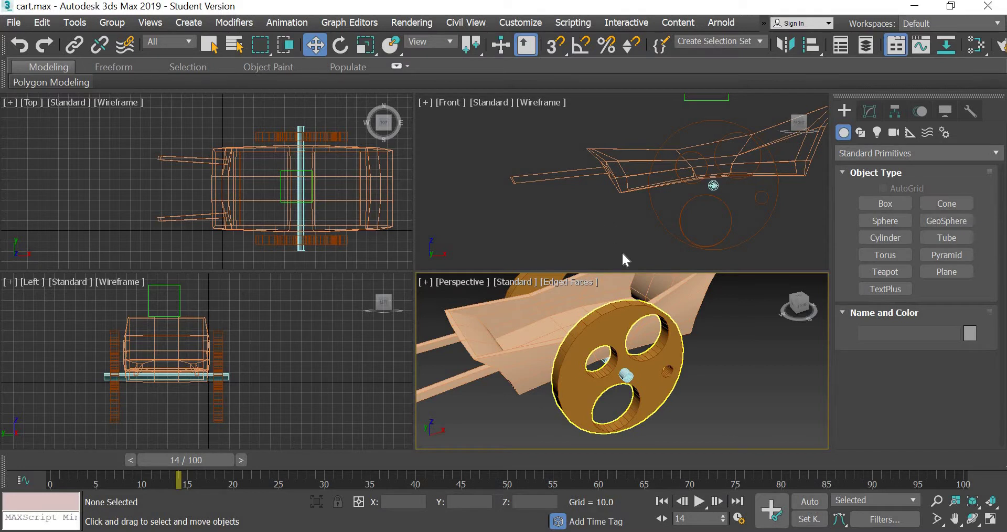
Step: In the Front view, draw one large spline circle beside the cart and two smaller circles as separate shapes
key(Page_Up)
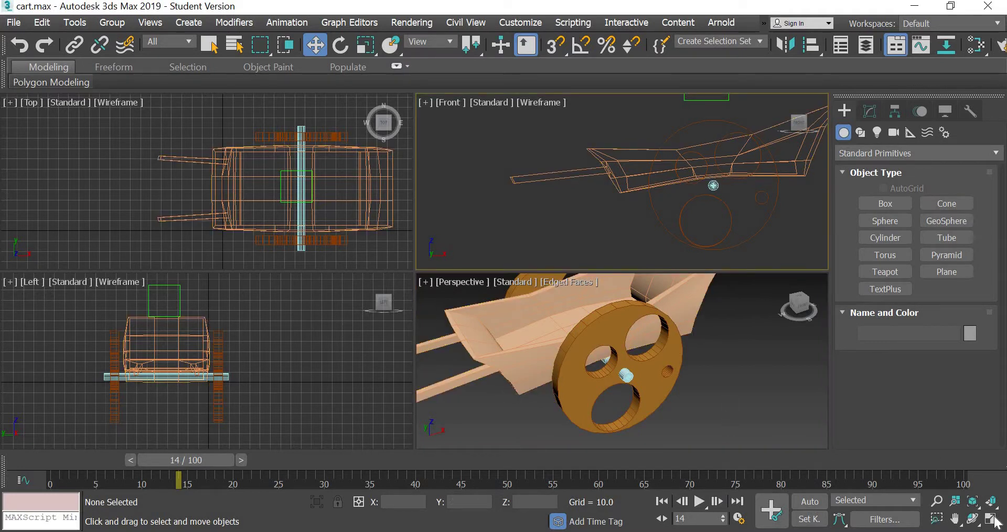
key(alt+w)
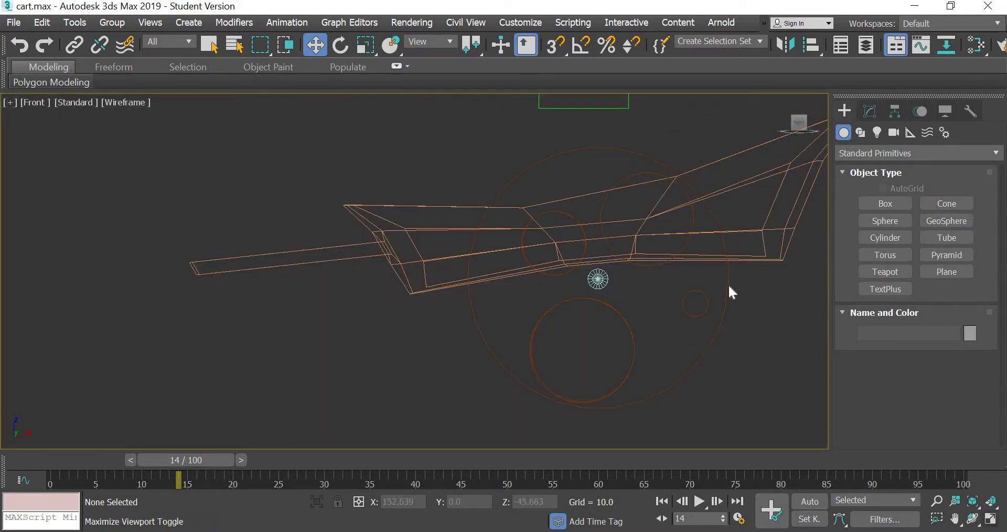
key(alt+w)
right_click(707, 234)
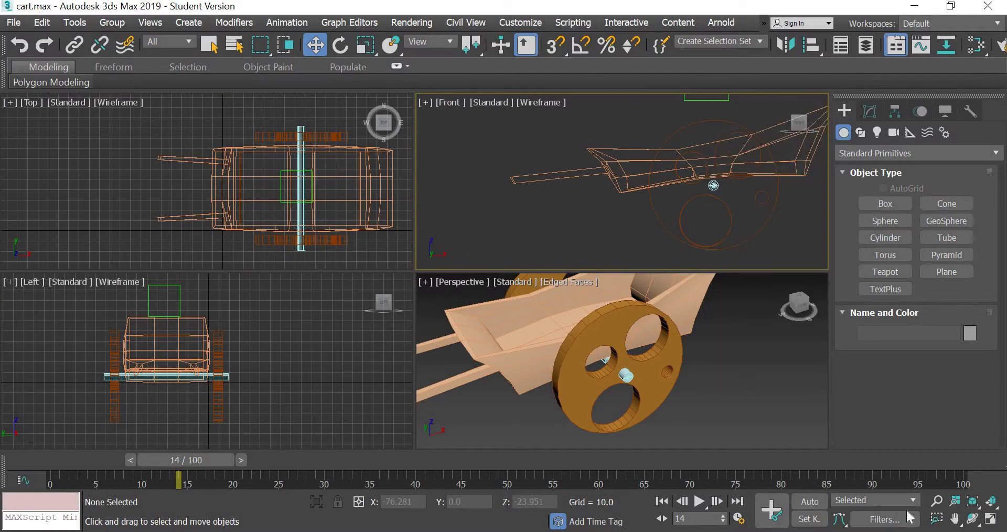
middle_drag(724, 335, 508, 329)
scroll(374, 298, down, 2)
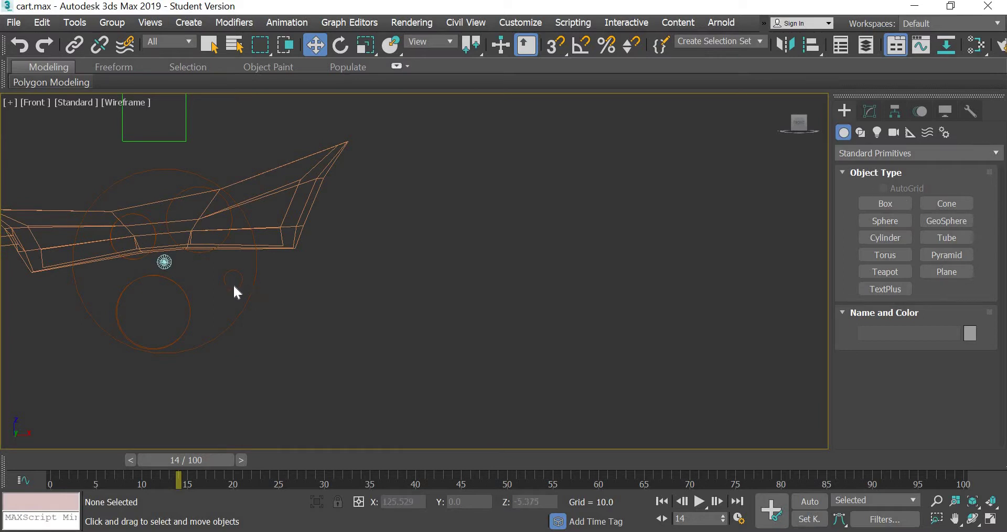
click(861, 134)
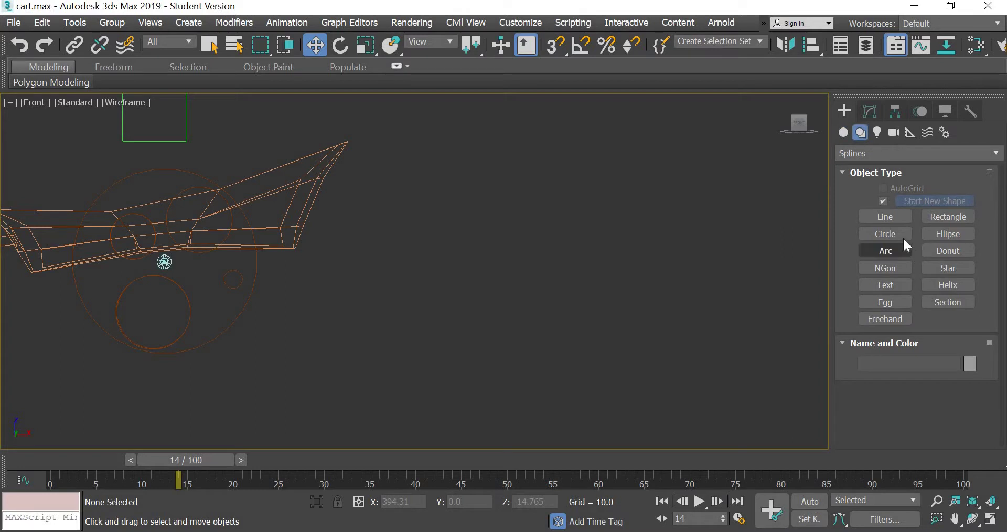
click(892, 234)
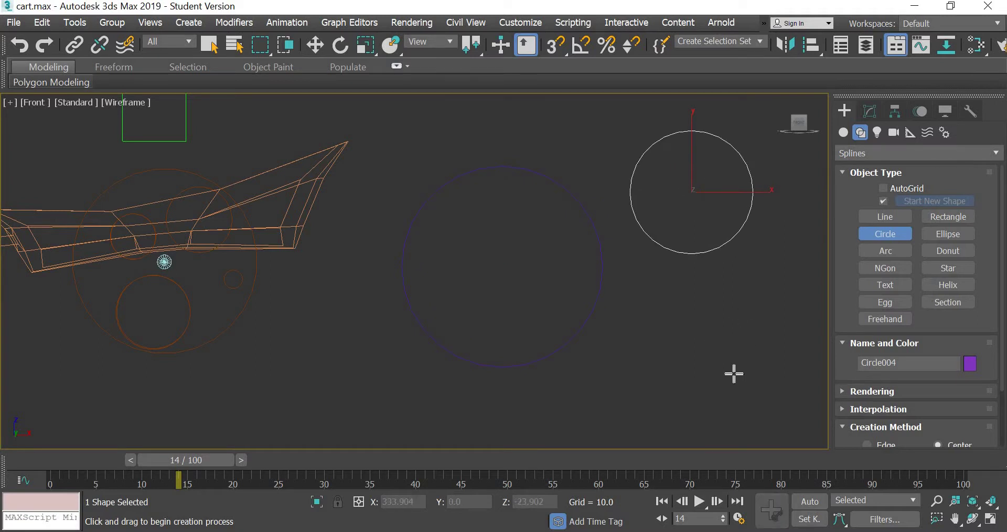
key(w)
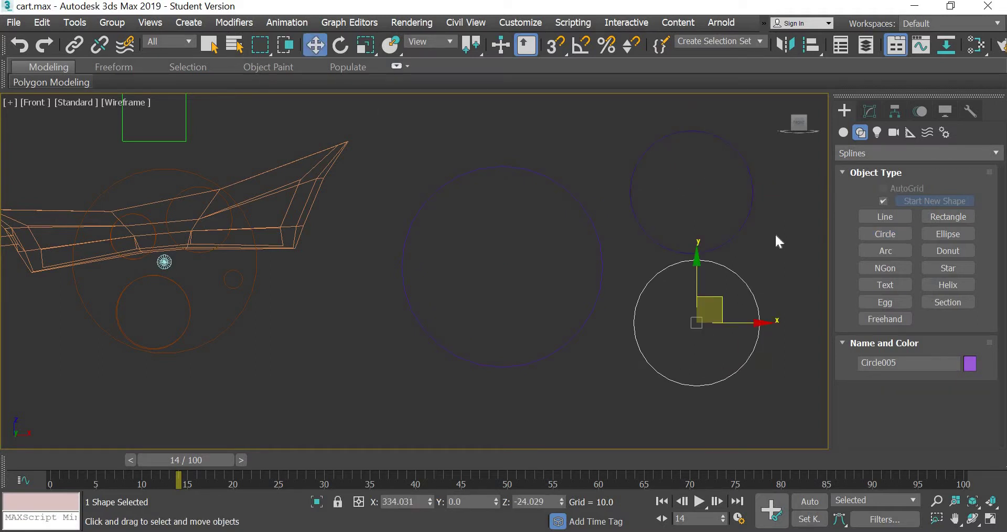
Step: Delete the two smaller circles and draw three circles inside the large one as part of the same shape
click(749, 227)
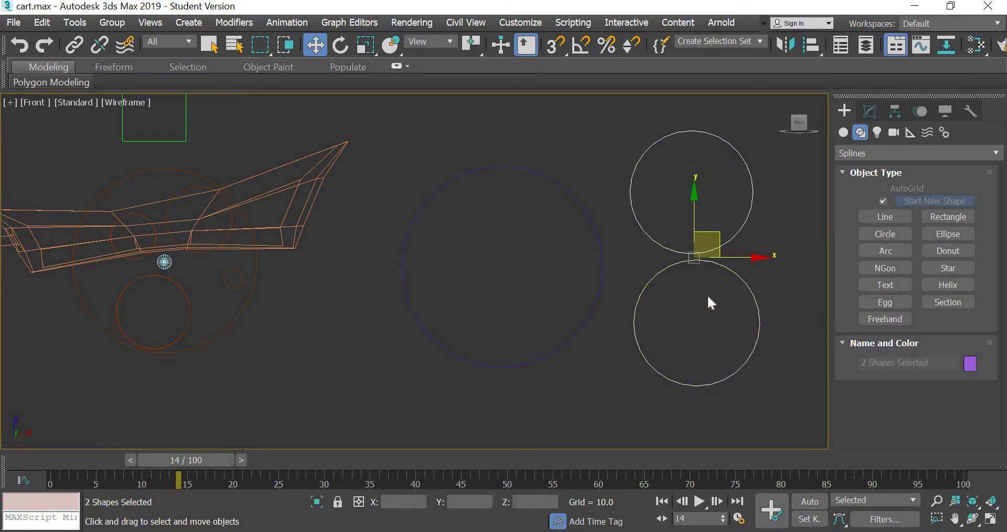
key(Delete)
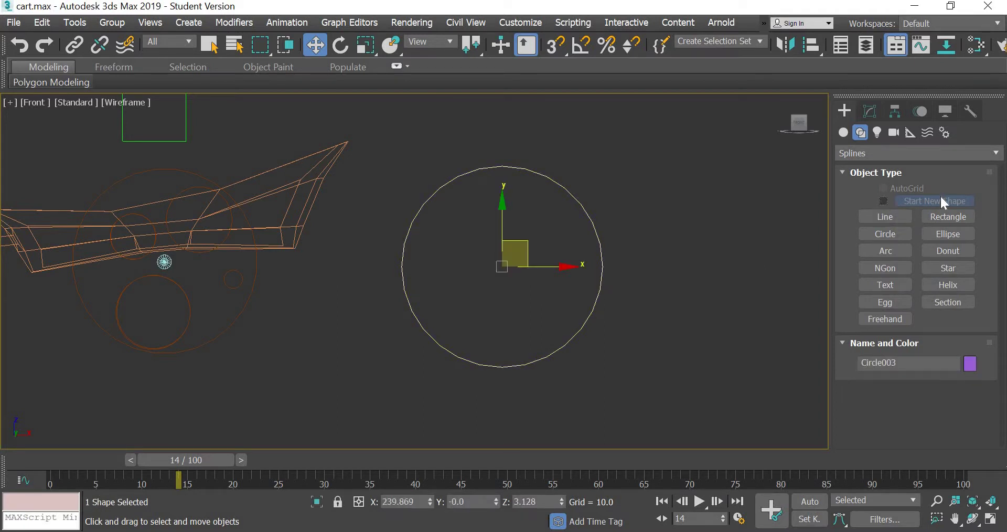
click(927, 204)
click(899, 233)
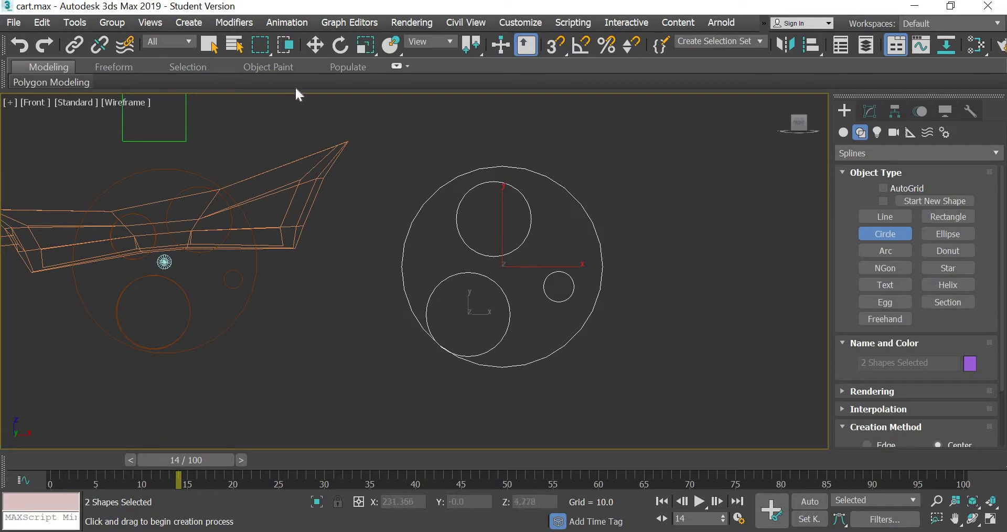
Step: Move the combined wheel shape along X to about 246.96 and open its modifier stack
click(315, 45)
click(602, 265)
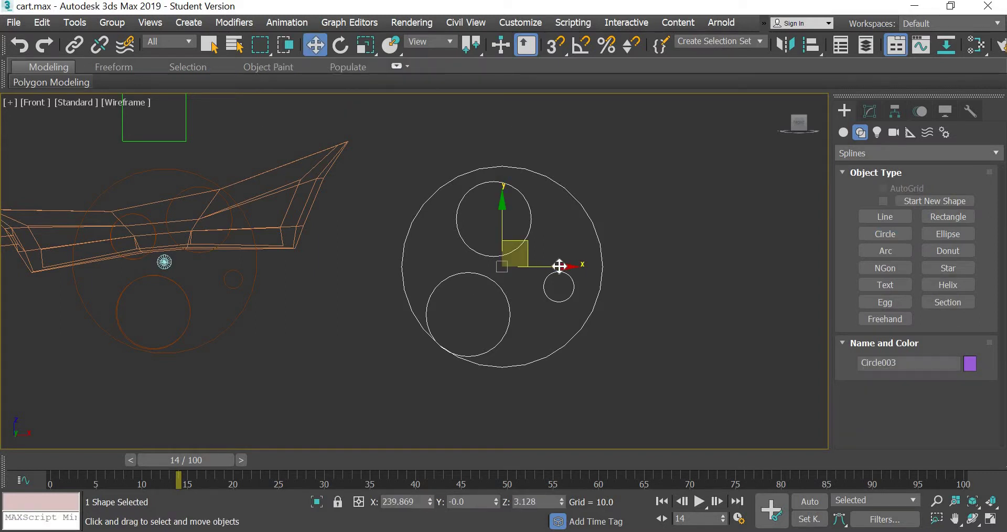
click(597, 265)
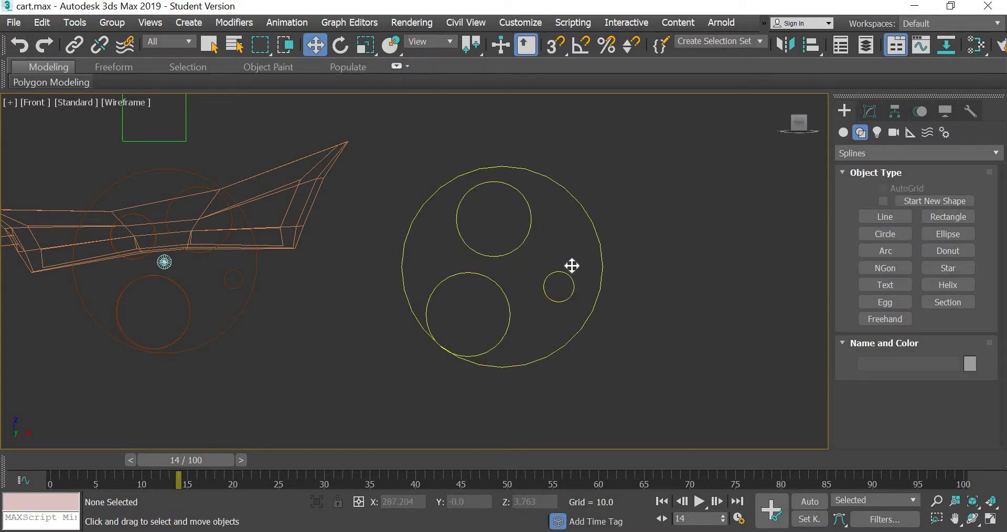
click(867, 114)
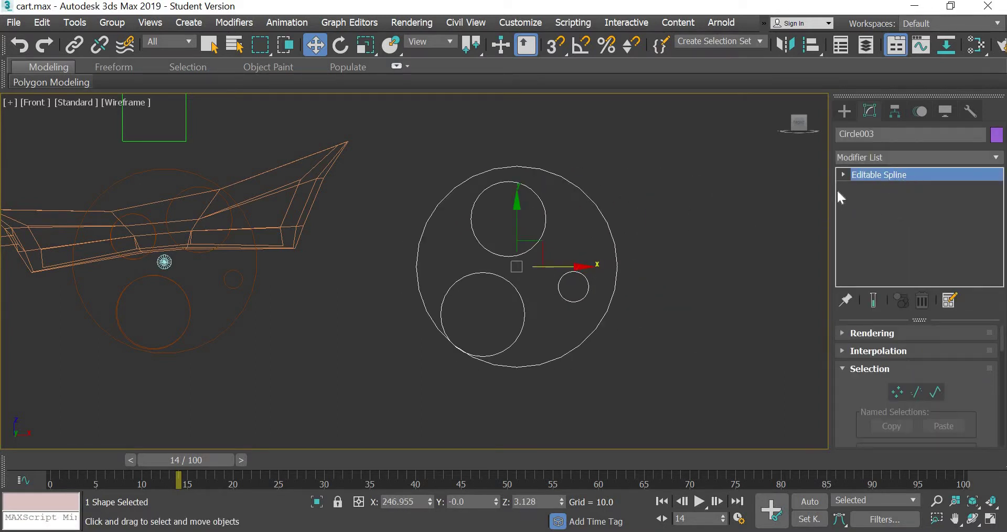
Step: Draw a separate trial circle beyond the wheel shape and add a smaller inner circle to the same shape
click(848, 117)
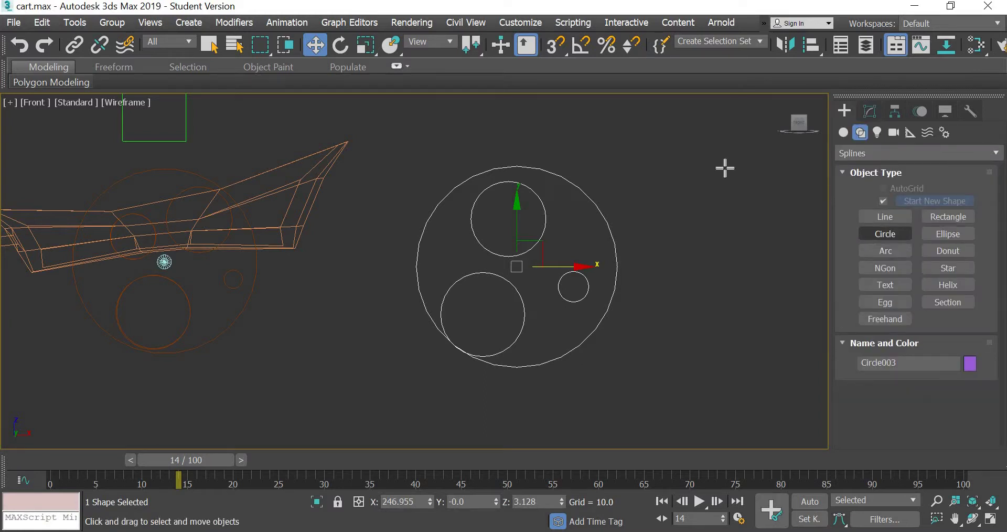
click(870, 111)
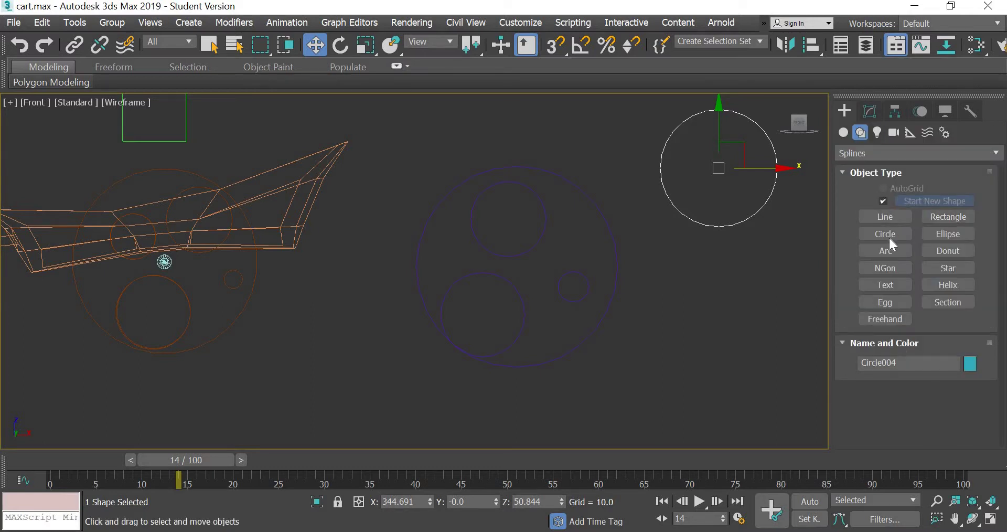
click(887, 235)
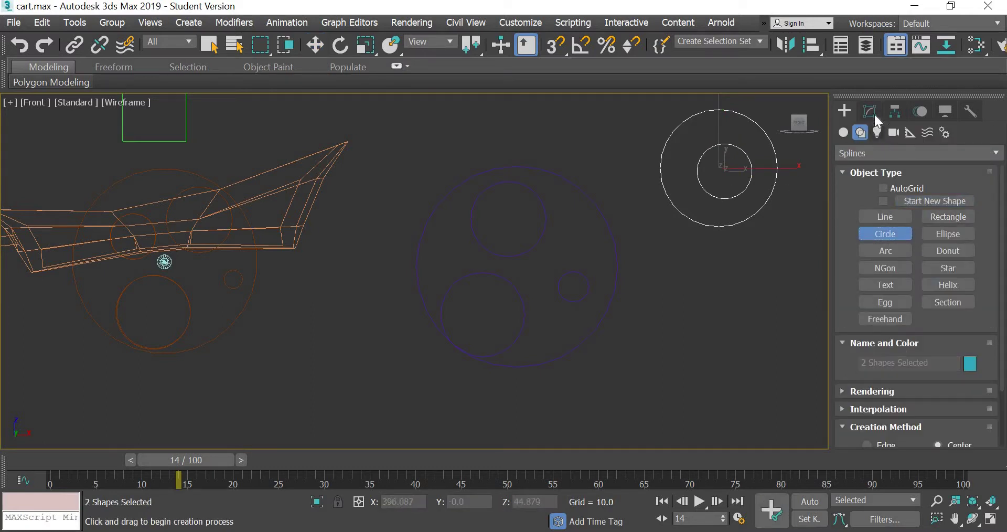
click(871, 112)
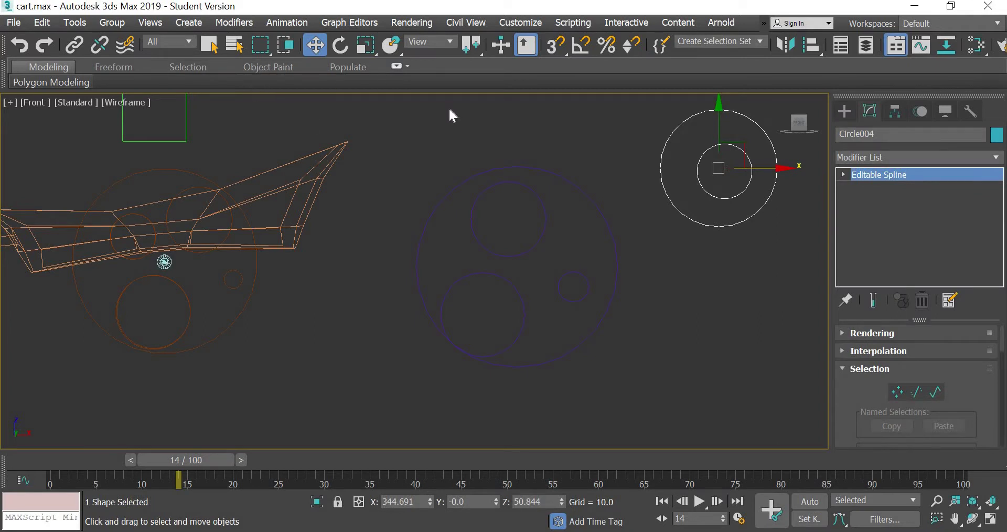
Step: Delete the trial shape made of two circles
click(740, 215)
click(740, 222)
key(Delete)
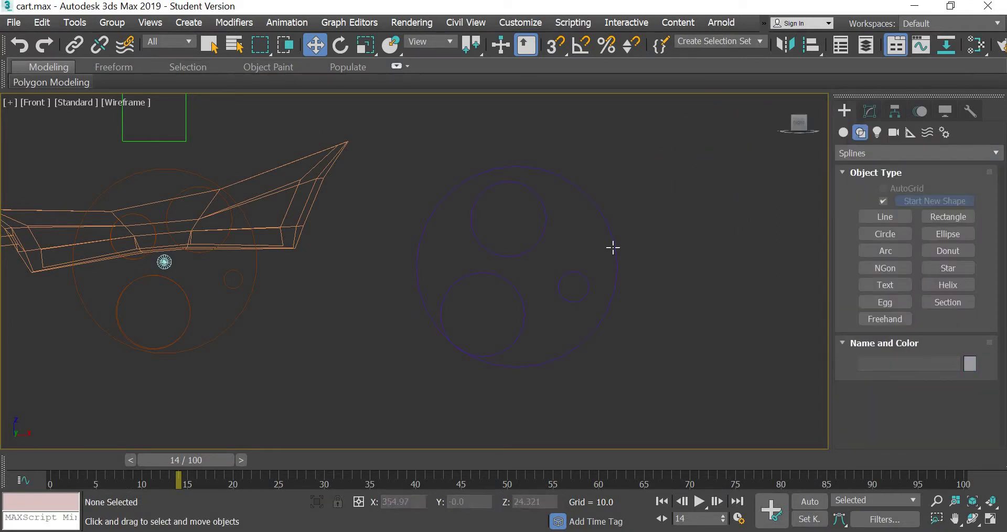
Step: Select the combined wheel shape, switch to Vertex level and select the outer circle's rightmost vertex
click(615, 251)
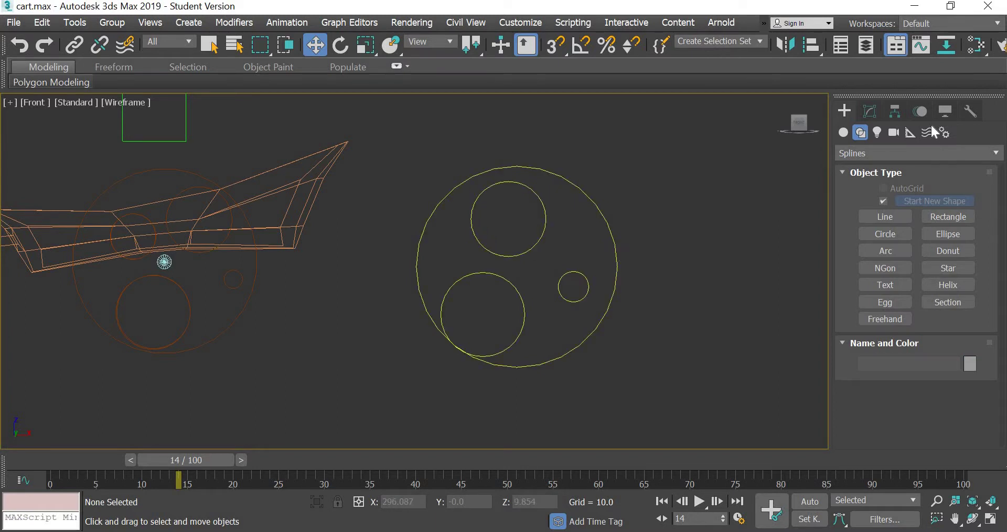
click(870, 108)
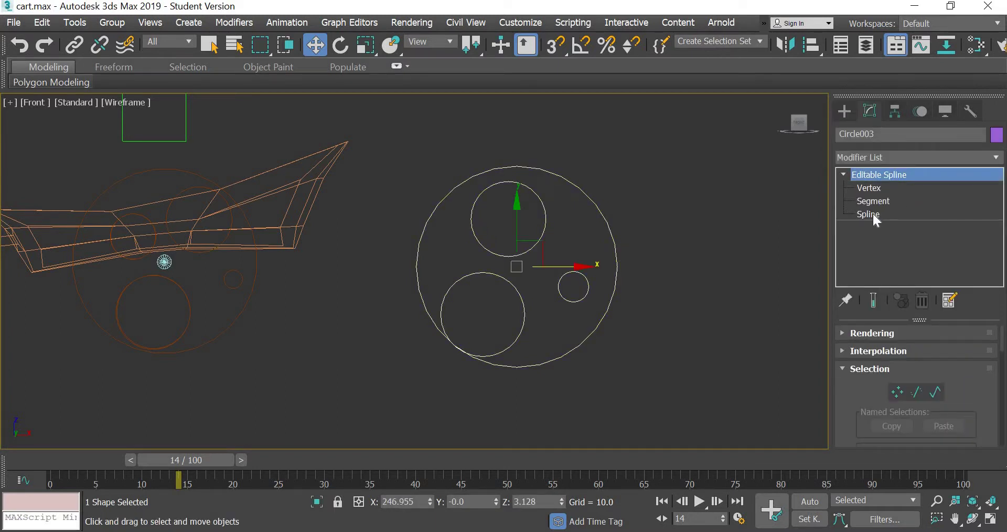
click(873, 213)
click(871, 189)
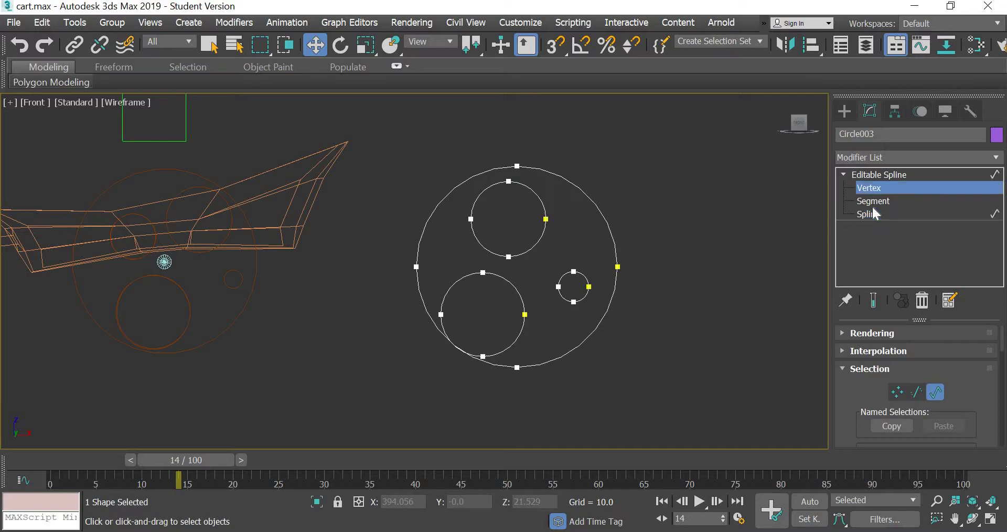
click(874, 203)
click(875, 211)
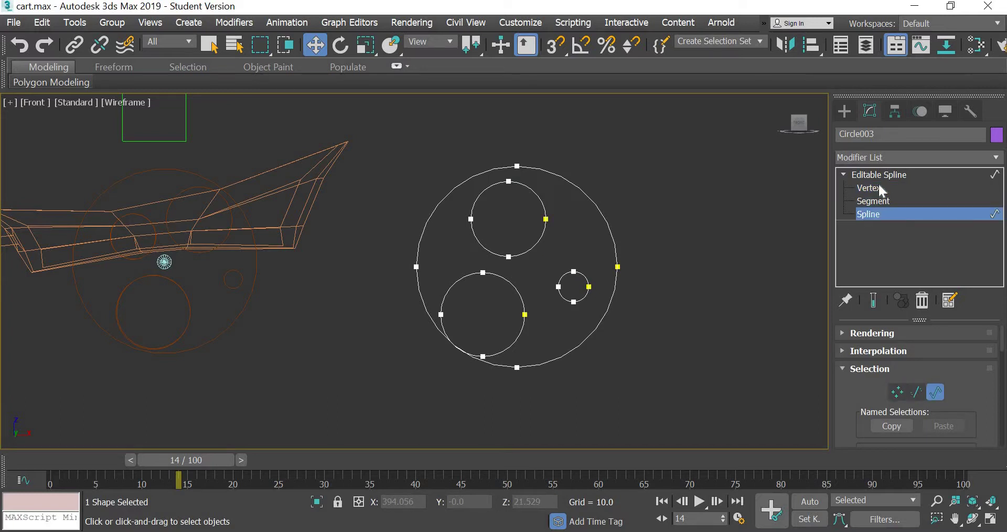
click(871, 189)
drag(662, 252, 605, 284)
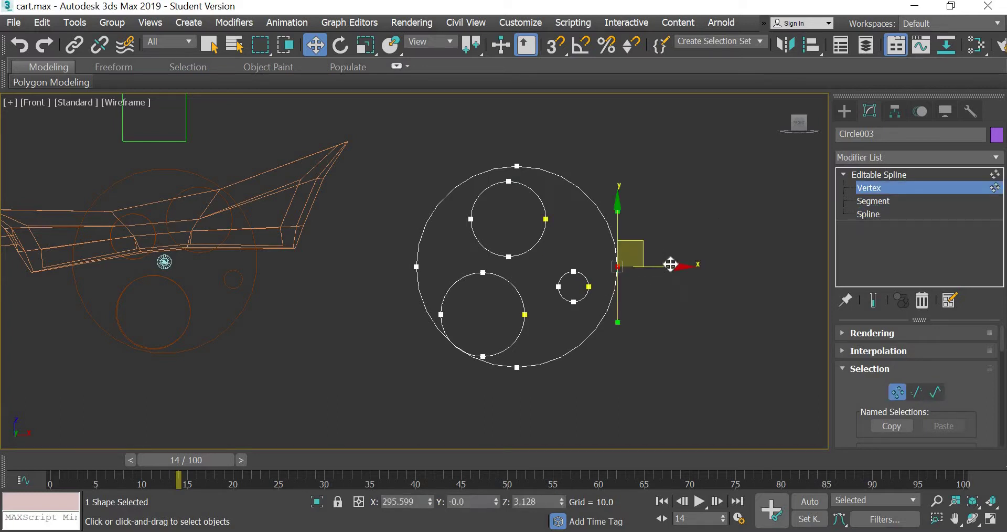
Step: Try stretching the outer circle's selected rightmost vertex outward along X, and undo the move
drag(671, 266, 798, 273)
key(ctrl+z)
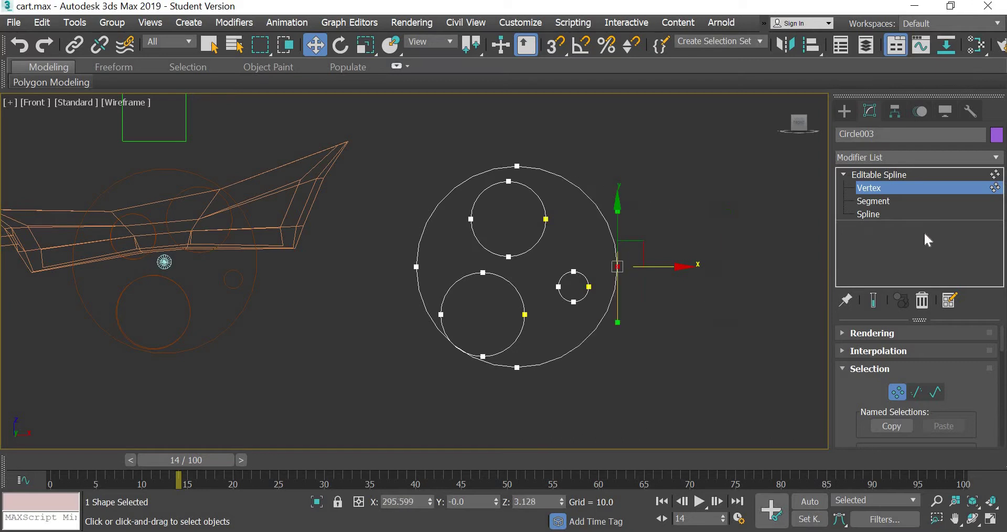
Step: Select the outer circle's upper-right arc at Segment level, and the whole outer circle at Spline level
click(886, 204)
click(600, 209)
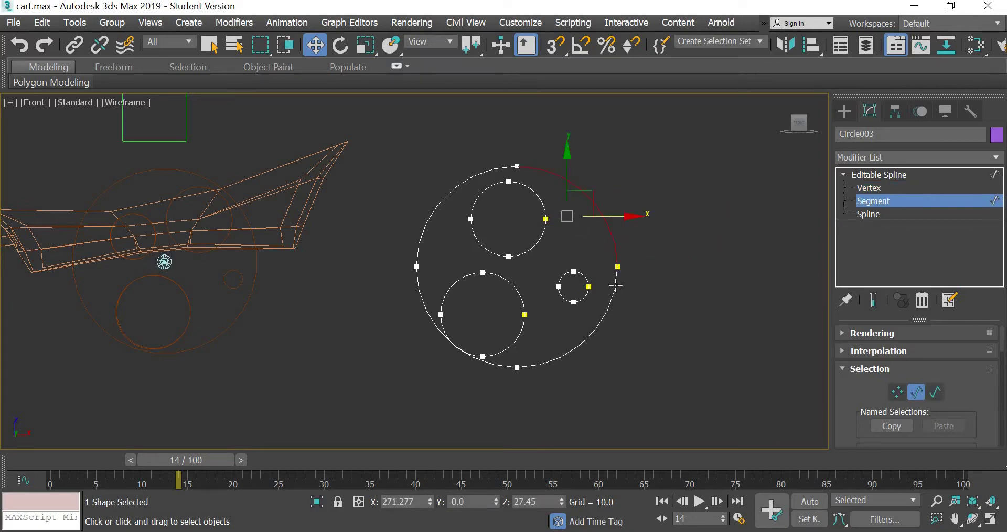
click(884, 213)
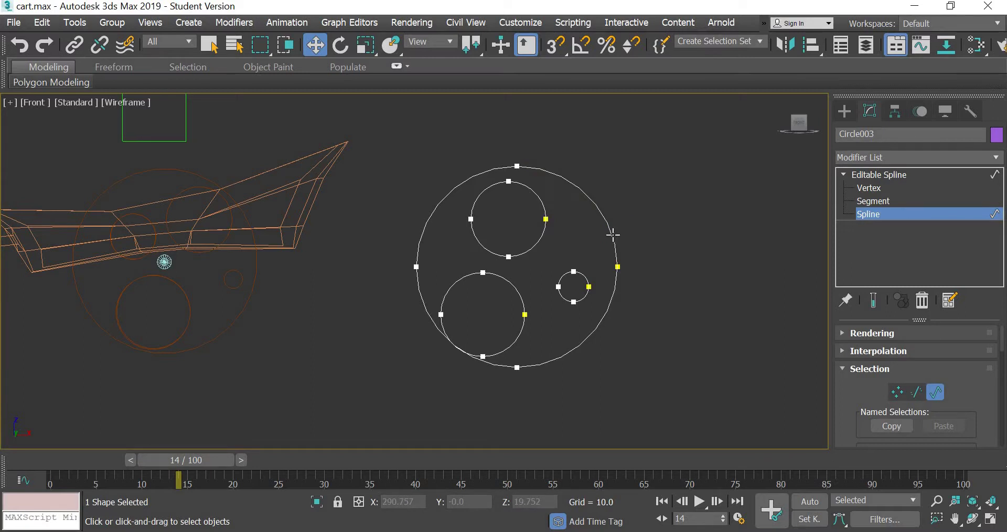
click(612, 235)
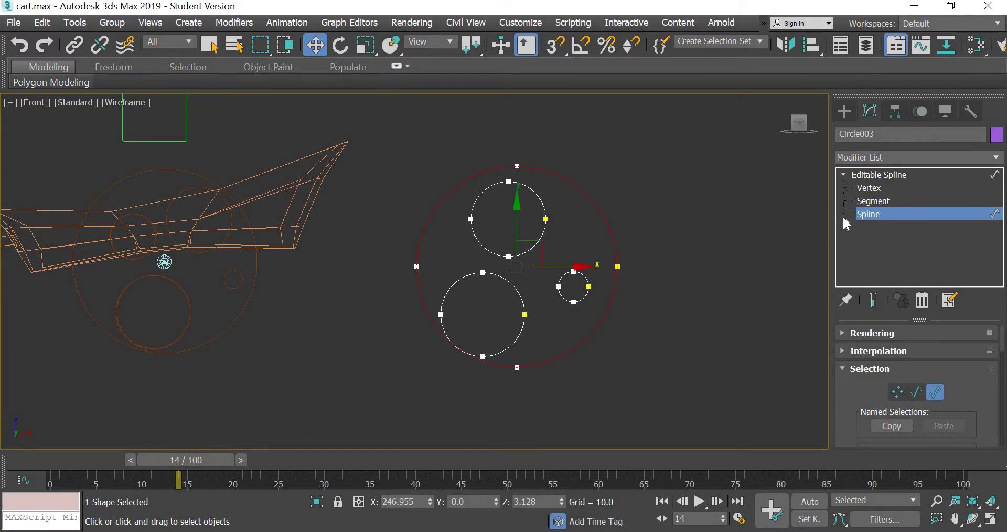
Step: Move the lower large hole inward to about X 235.8, Z -18.7, and the small hole to about X 283, Z 1.1
click(514, 287)
drag(509, 291, 520, 288)
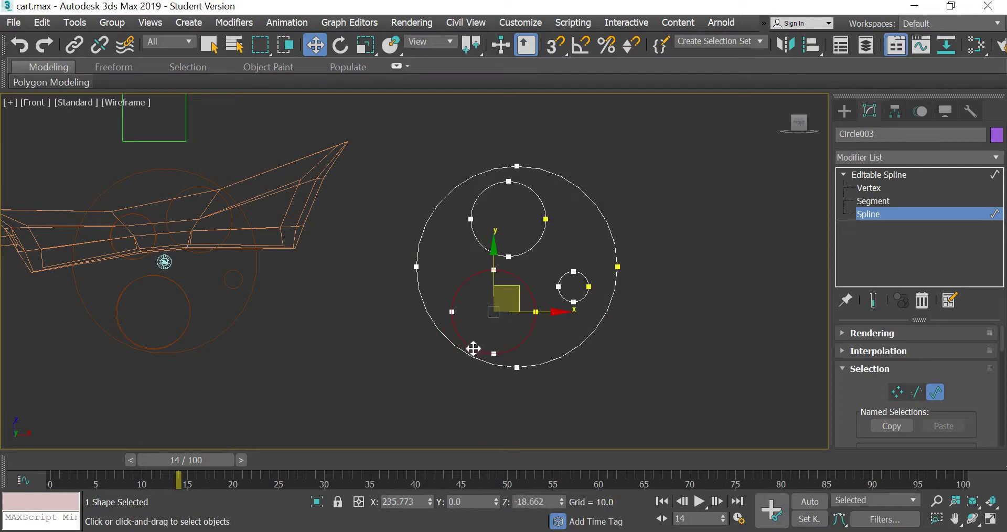
click(585, 277)
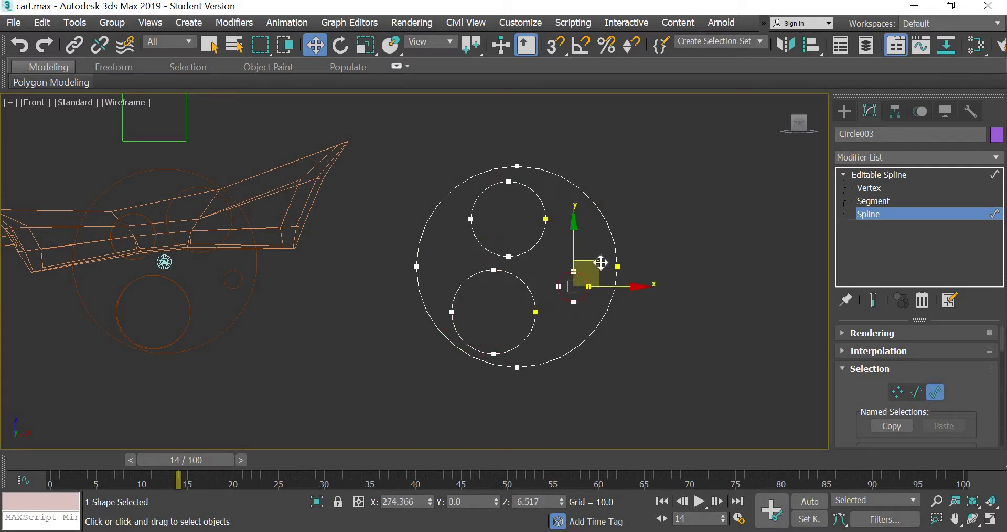
drag(618, 247, 620, 246)
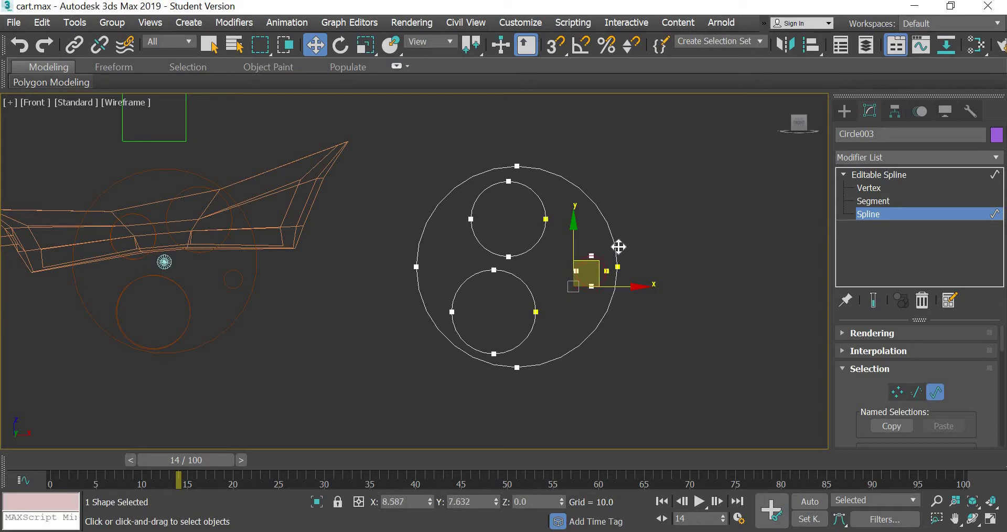
Step: Move the upper hole slightly up and right, shift the small hole by about -9.4 in X and -4.3 in Y, and deselect it
click(539, 199)
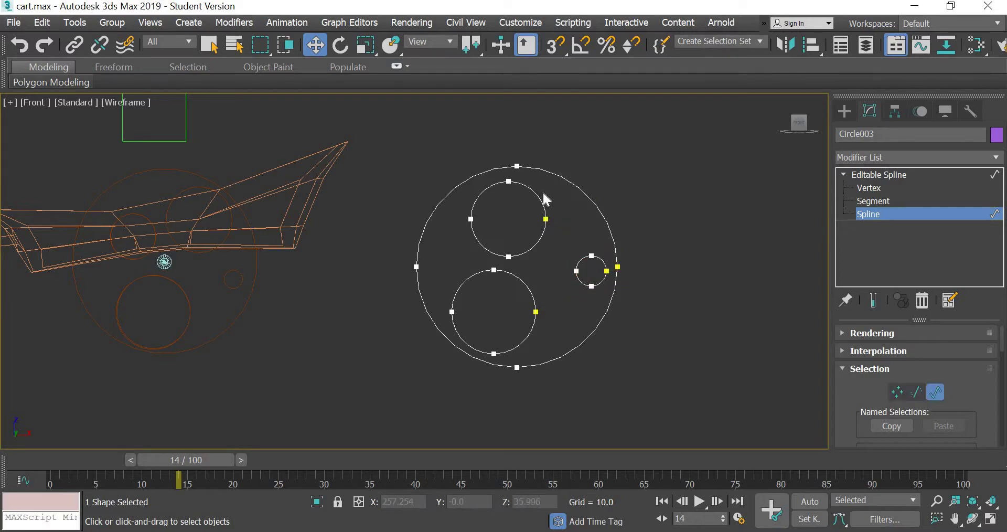
click(541, 199)
drag(540, 200, 546, 195)
click(606, 266)
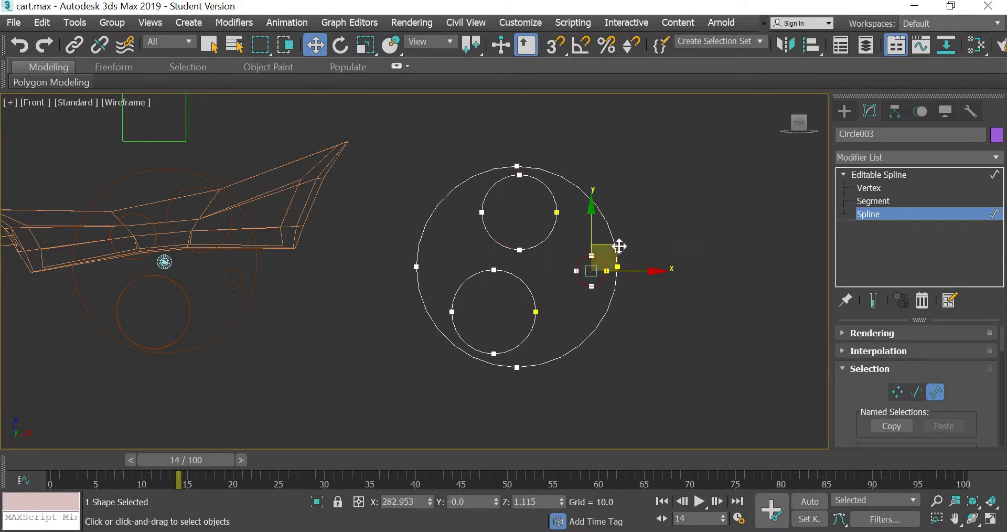
drag(618, 247, 599, 256)
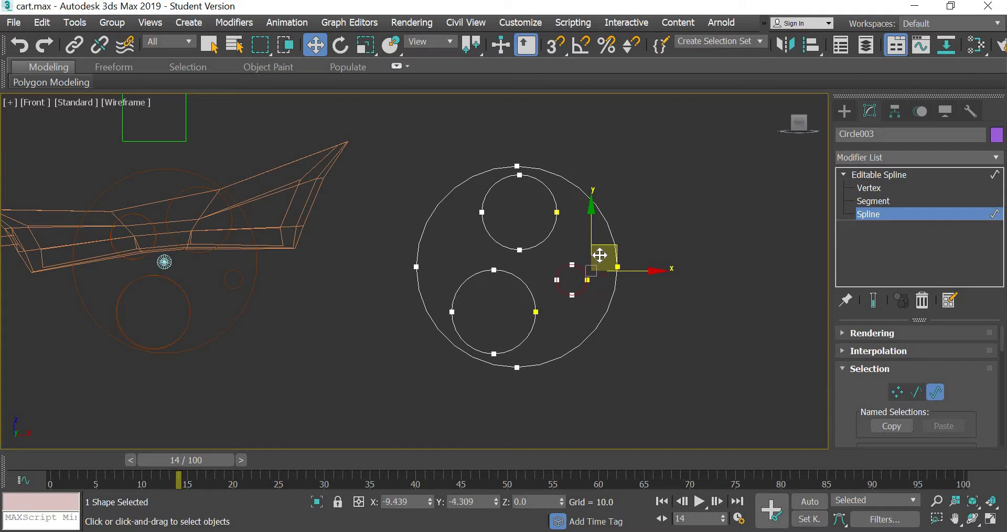
click(701, 322)
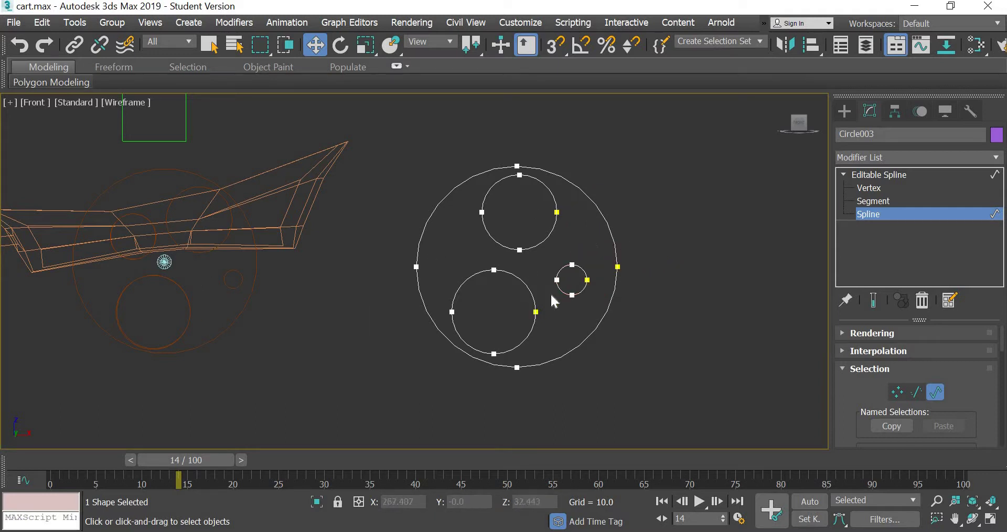
Step: Draw a new separate circle beside the wheel with holes, slightly larger than that wheel
click(845, 112)
click(886, 233)
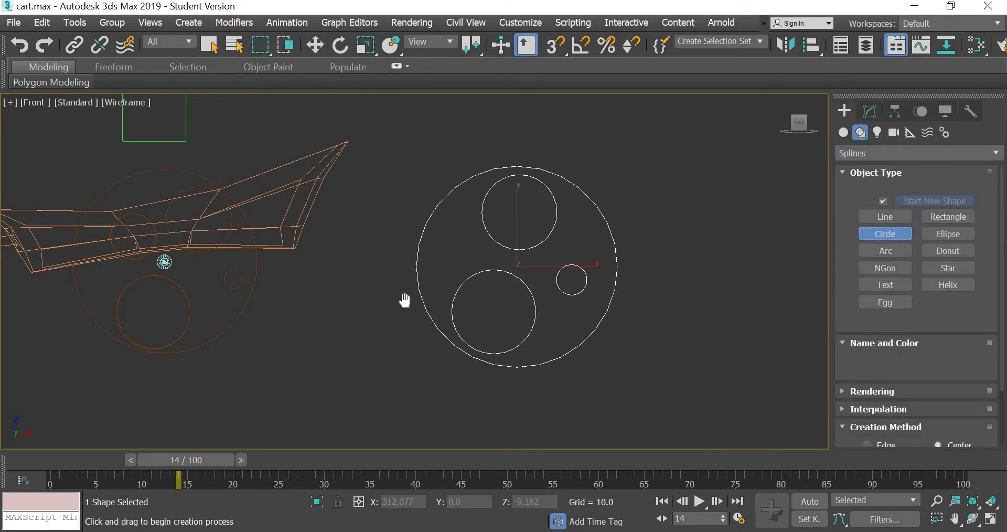
middle_drag(405, 300, 161, 299)
drag(538, 240, 620, 322)
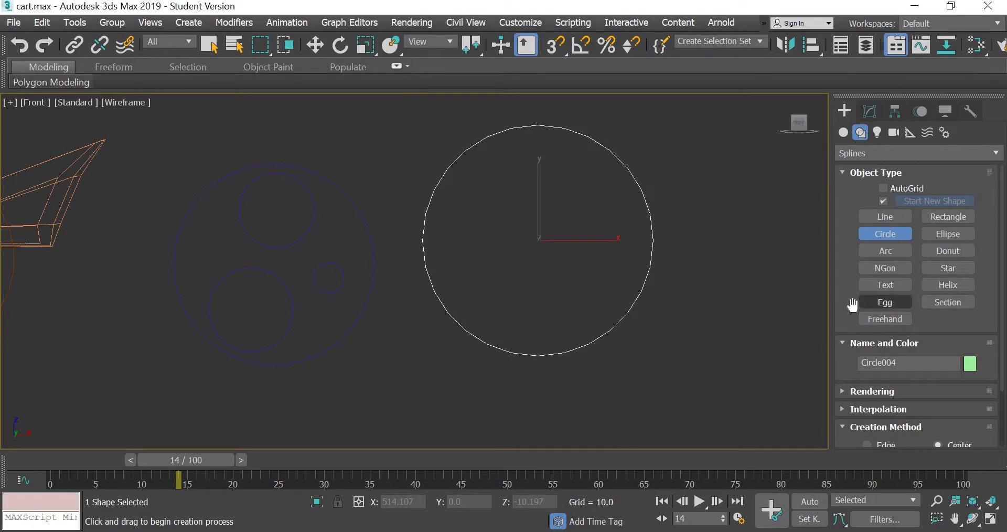
click(967, 219)
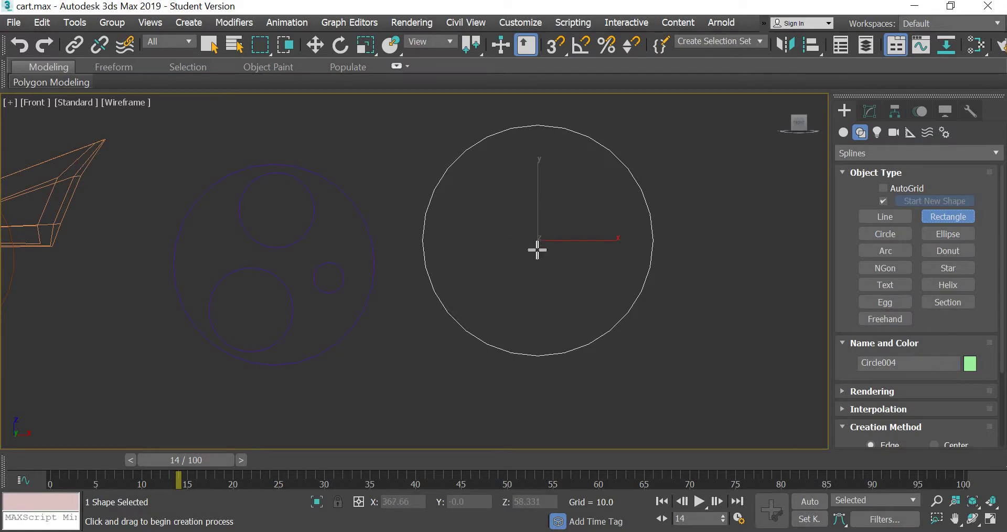
drag(524, 151, 560, 331)
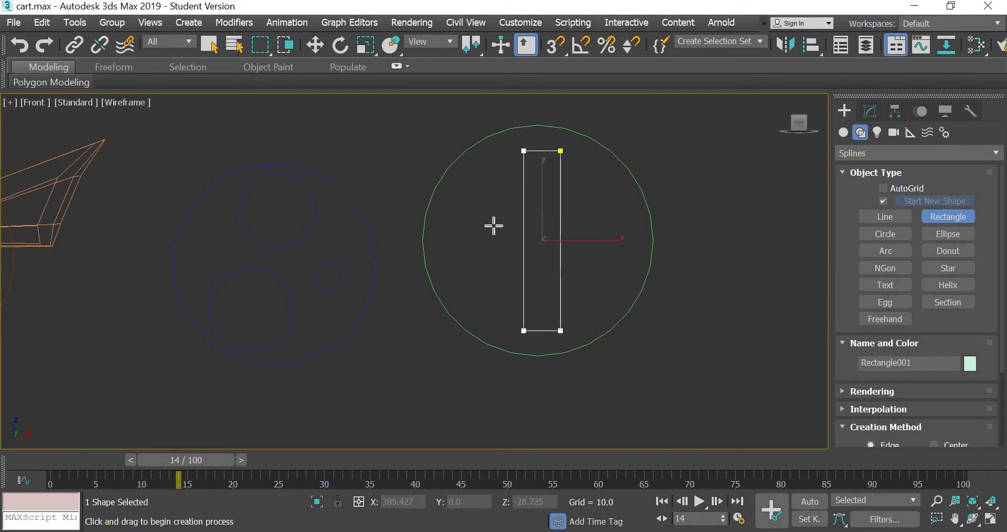
click(312, 48)
key(Delete)
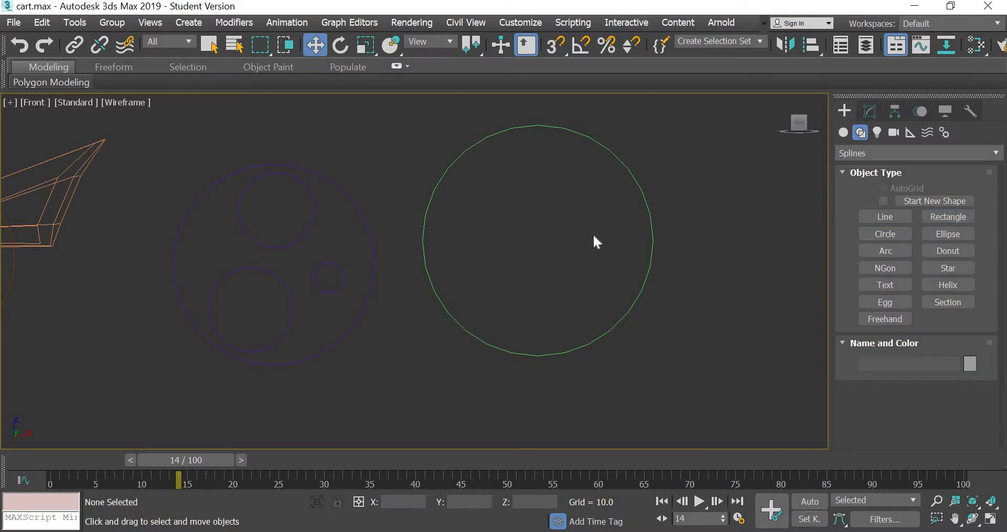
Step: Add a six-pointed star inside the new circle as part of the same shape, with its tips just short of the rim
click(643, 189)
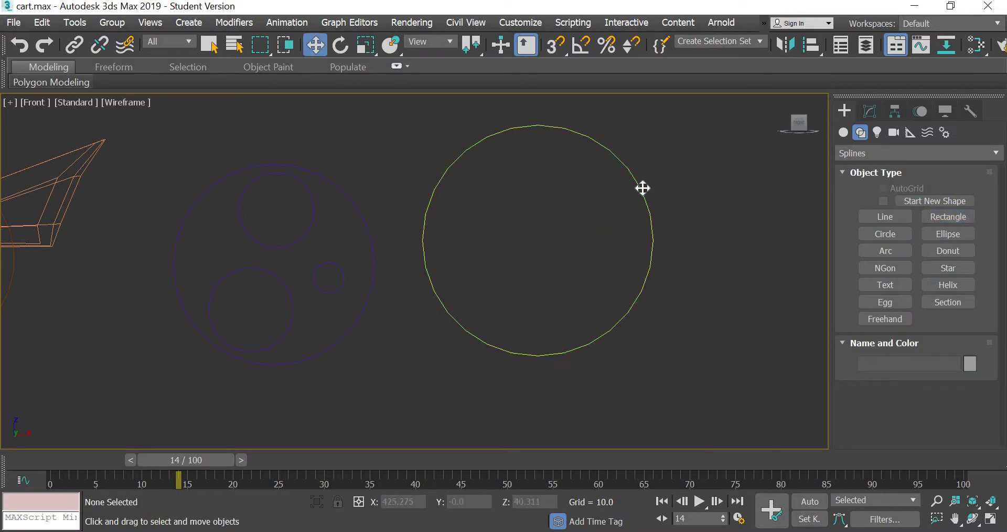
click(962, 218)
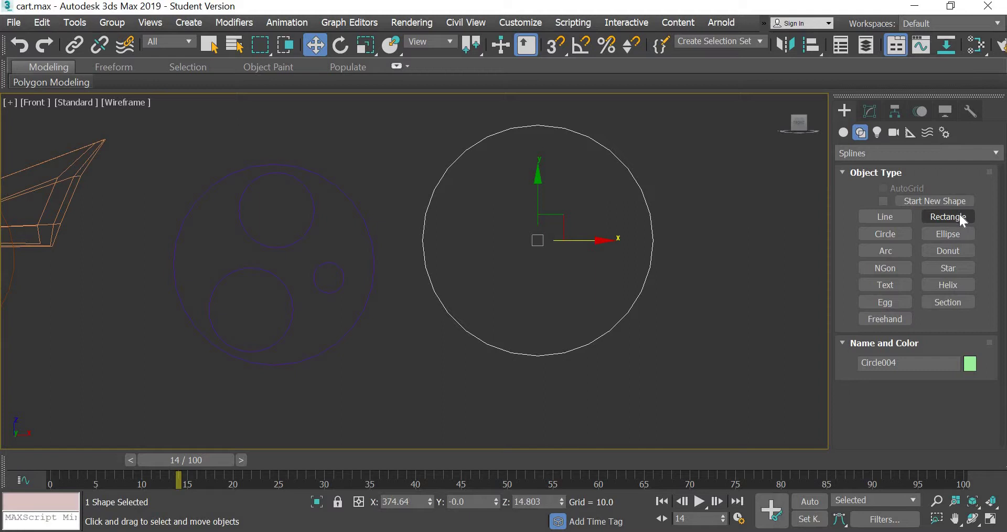
click(948, 268)
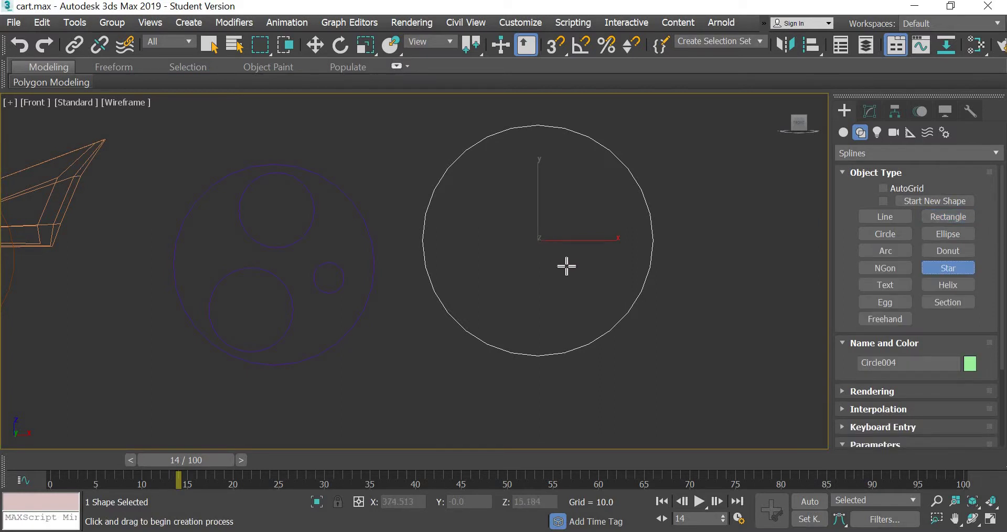
drag(567, 266, 595, 312)
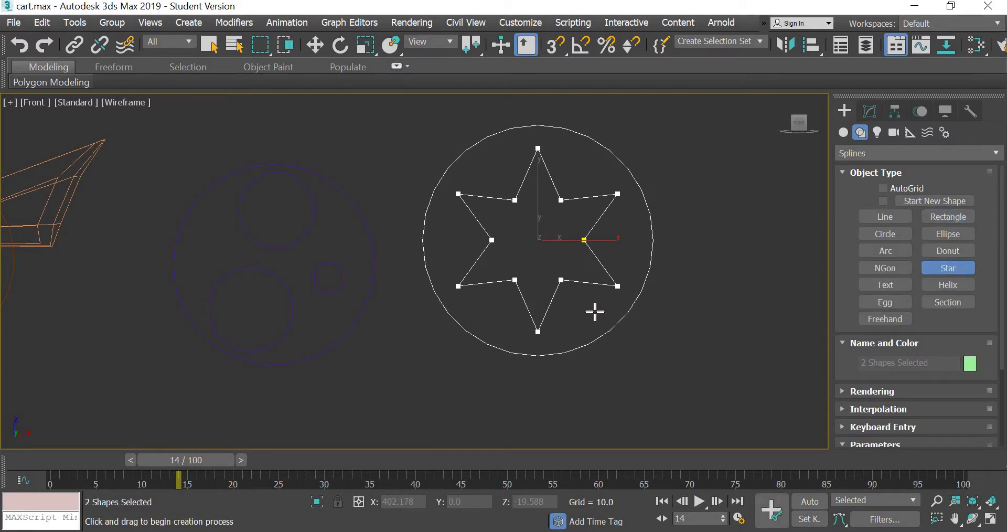
mouse_move(595, 312)
mouse_down()
mouse_move(589, 306)
mouse_move(595, 313)
mouse_up()
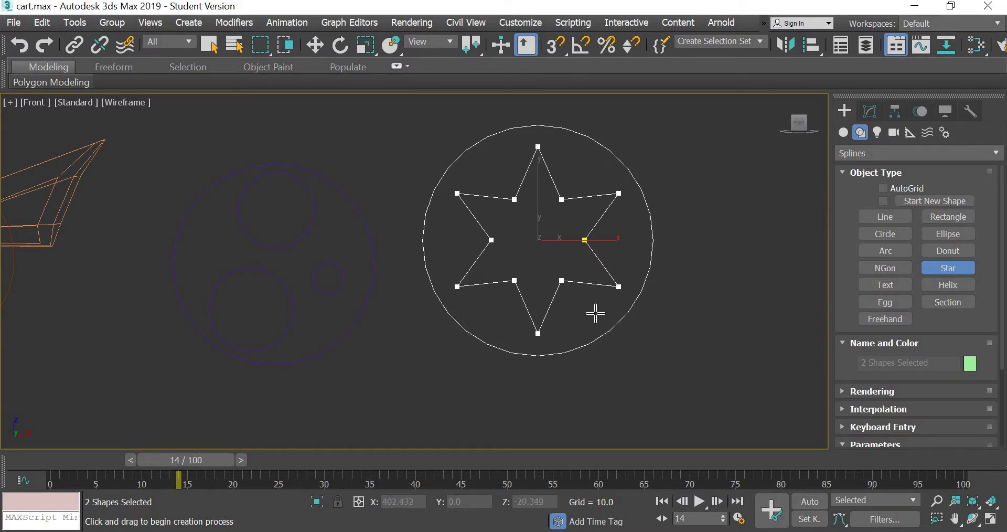
click(568, 271)
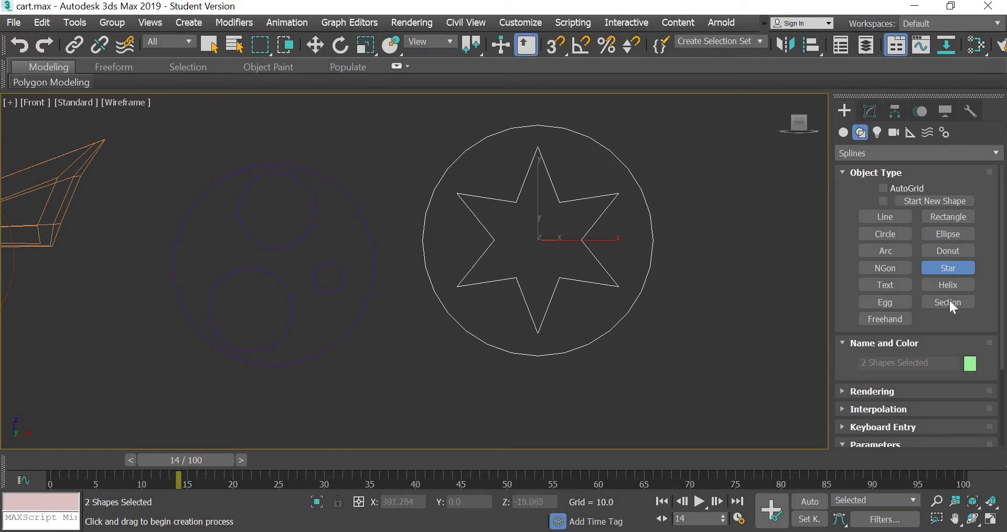
Step: Move the combined circle-and-star shape along X to about 383.75 and deselect it
click(315, 45)
click(652, 201)
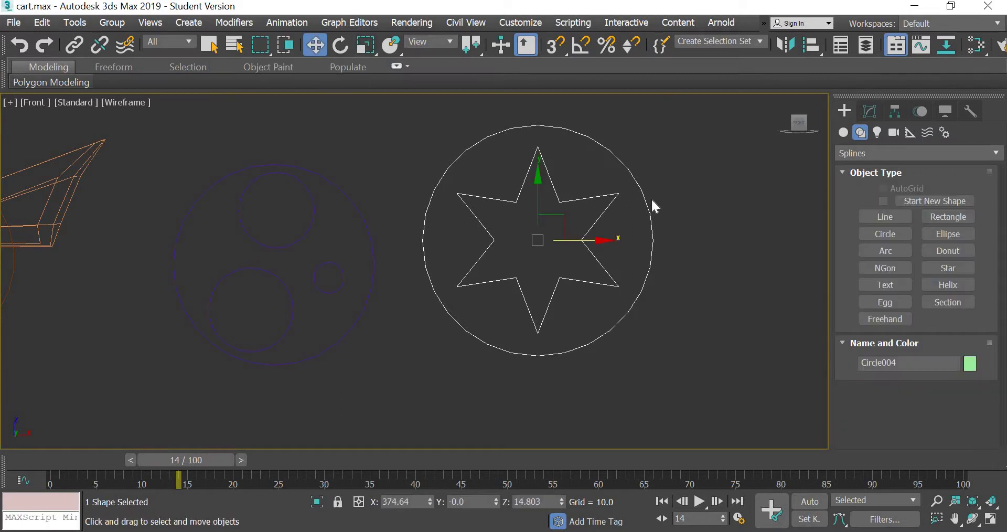
click(646, 205)
click(649, 210)
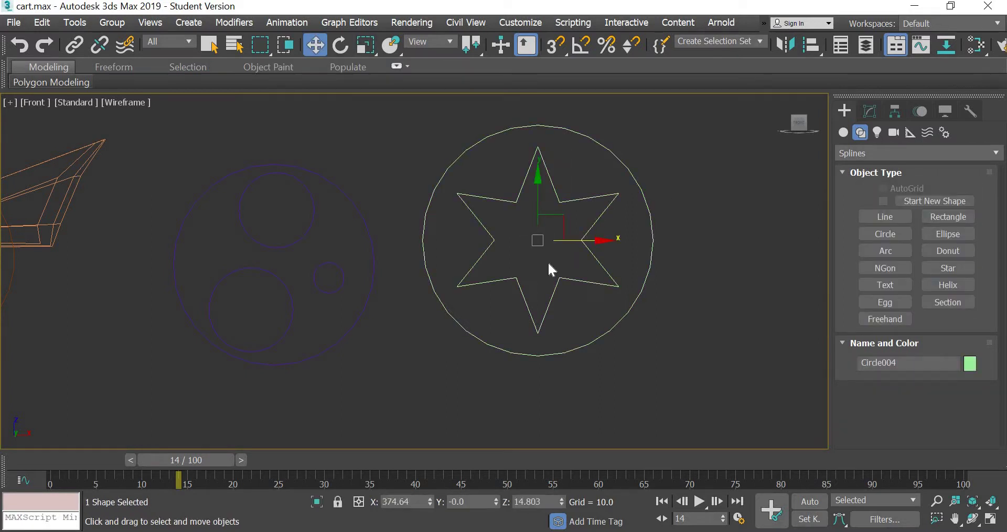
drag(603, 247, 621, 247)
click(592, 250)
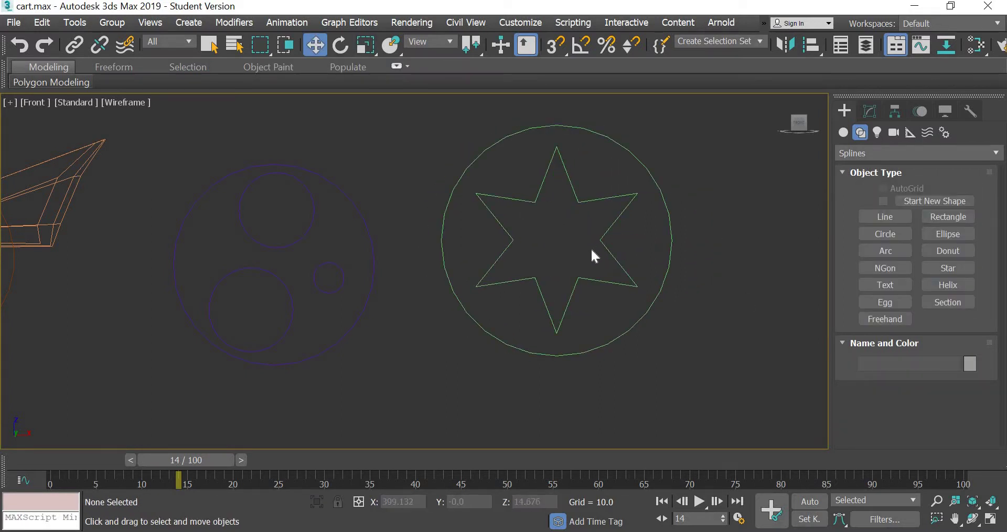
Step: At Spline level, outline the outer circle of the circle-and-star shape inward until the new inner circle meets the star's tips
click(611, 251)
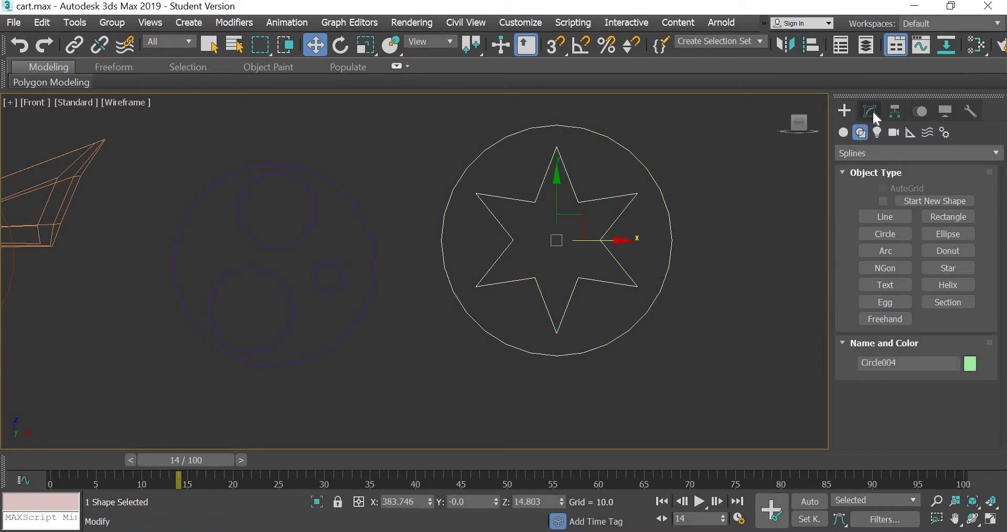
click(871, 110)
click(843, 174)
click(869, 214)
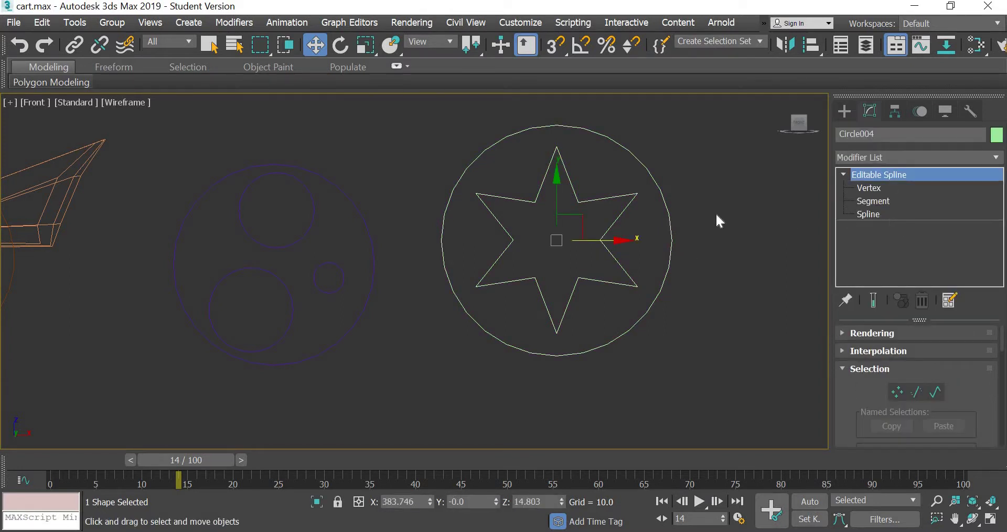
click(667, 211)
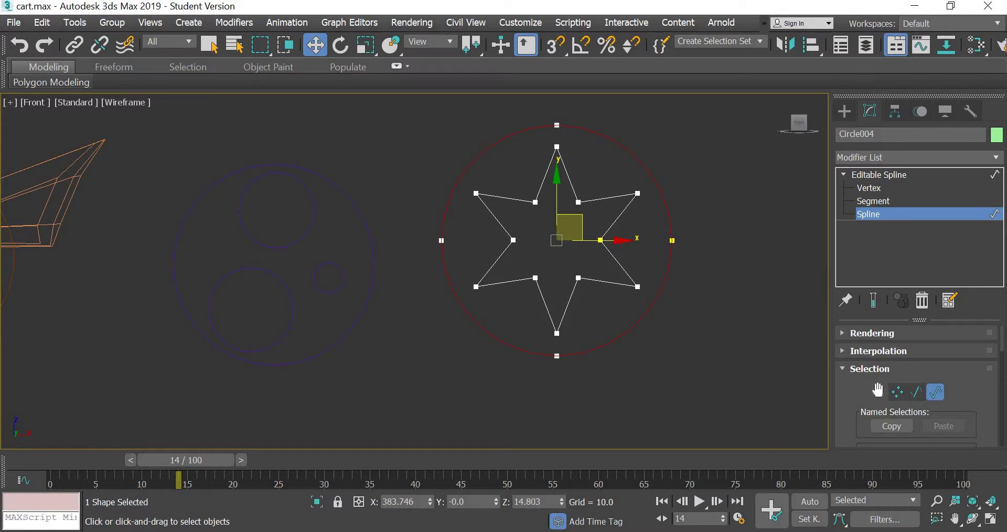
drag(847, 389, 869, 95)
drag(910, 59, 918, 79)
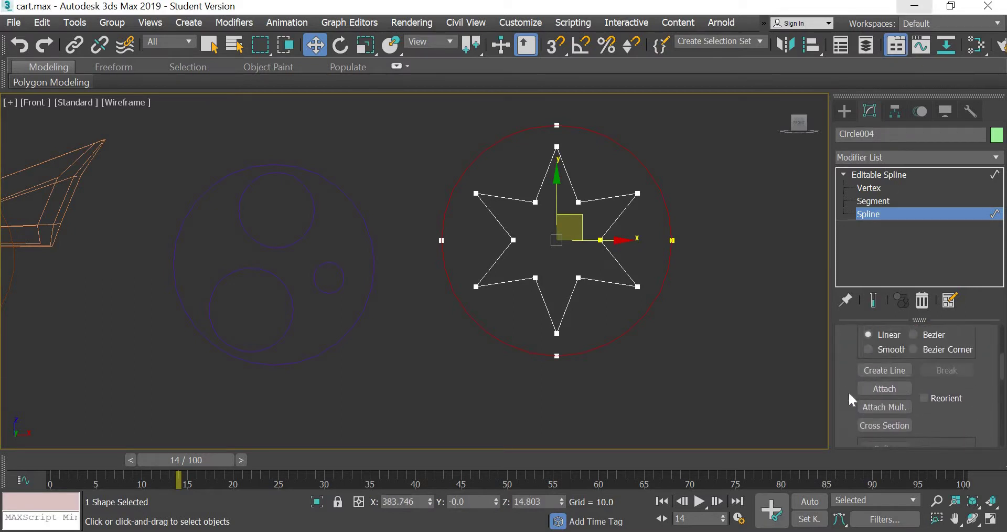
scroll(858, 266, down, 4)
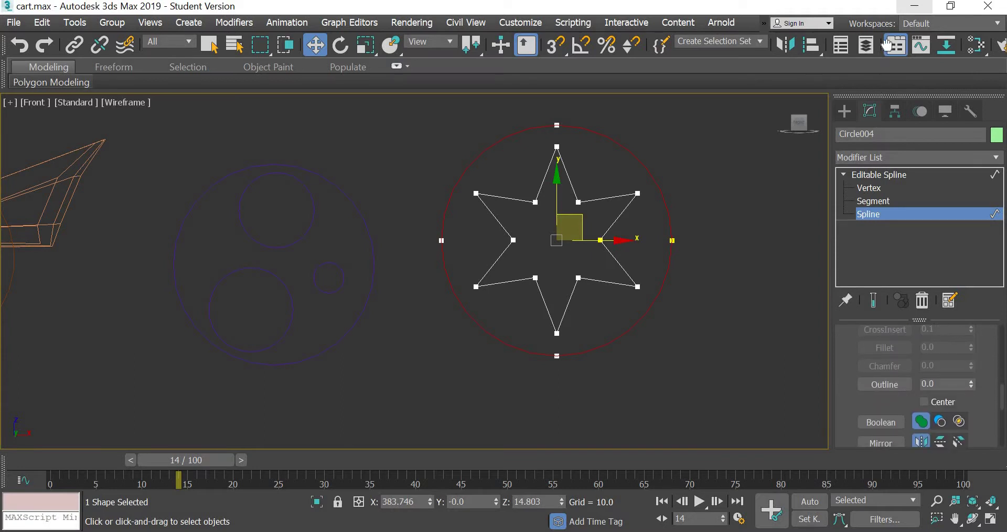
scroll(923, 336, down, 1)
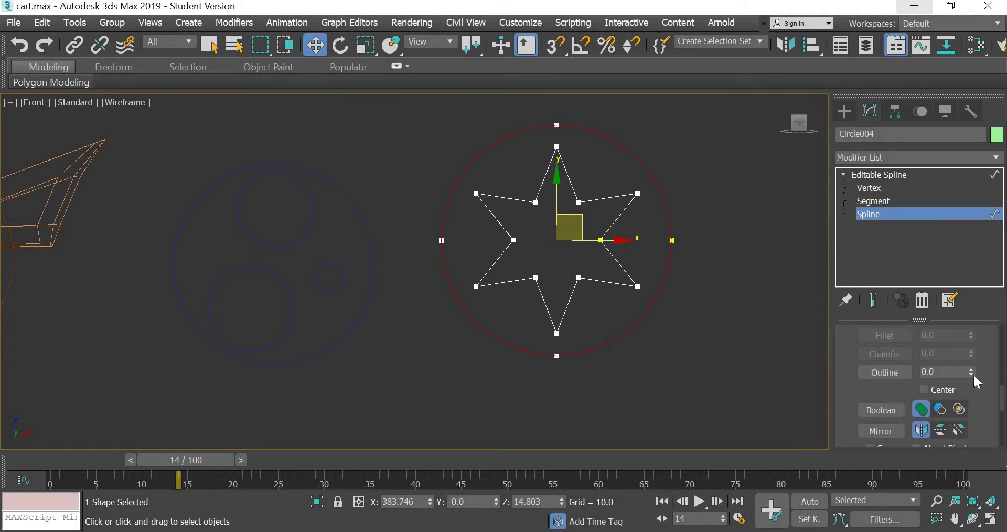
drag(969, 368, 969, 366)
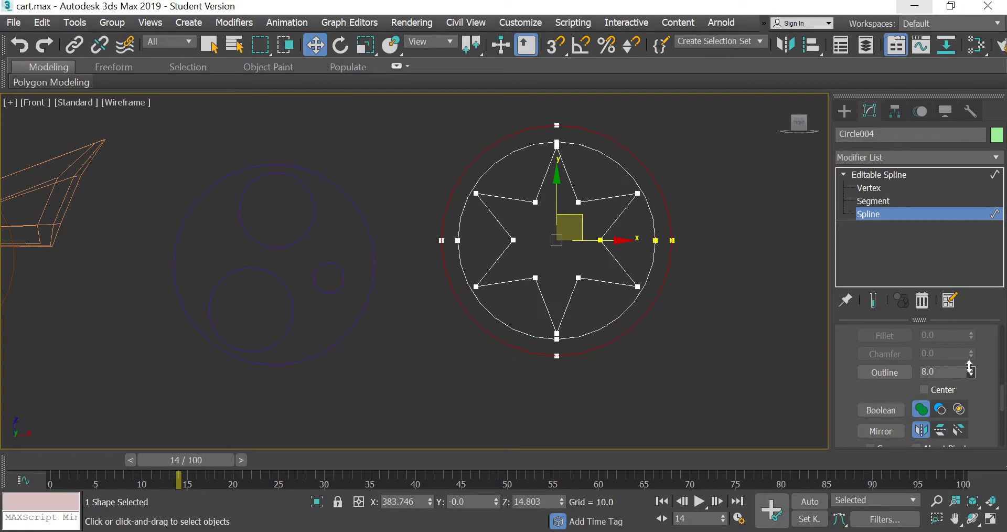
drag(969, 371, 967, 369)
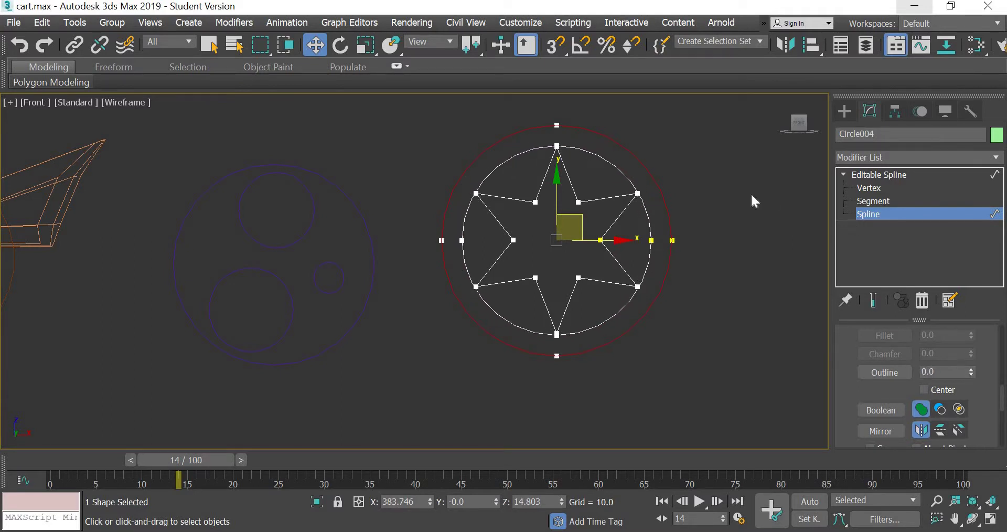
Step: Deselect the star wheel shape and examine where the star's tips meet the inner circle
click(841, 119)
click(520, 276)
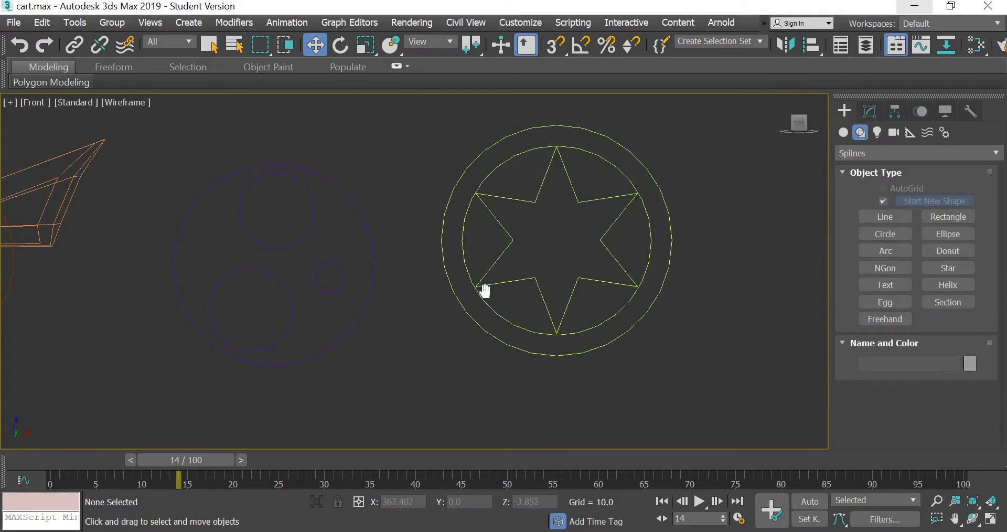
middle_drag(520, 302, 373, 332)
scroll(373, 330, up, 4)
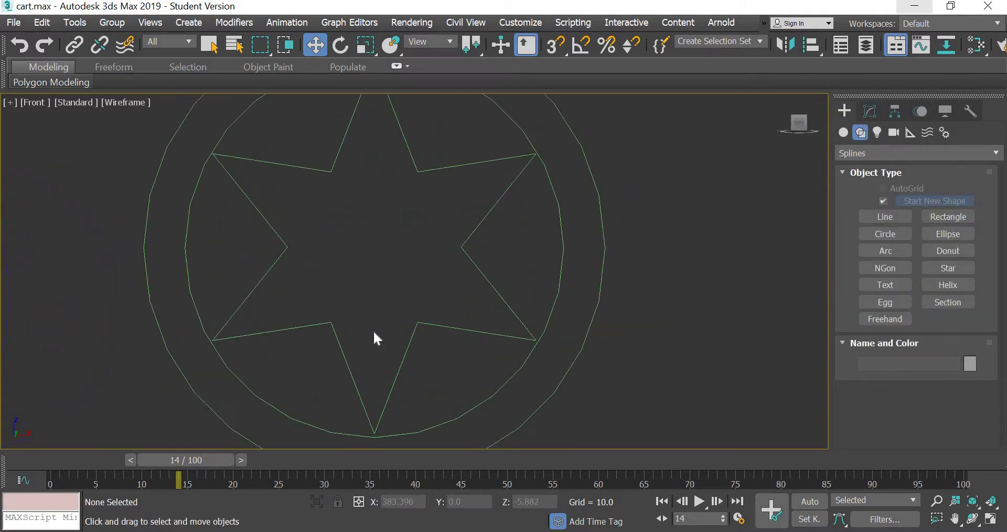
scroll(419, 279, down, 2)
middle_drag(424, 271, 405, 326)
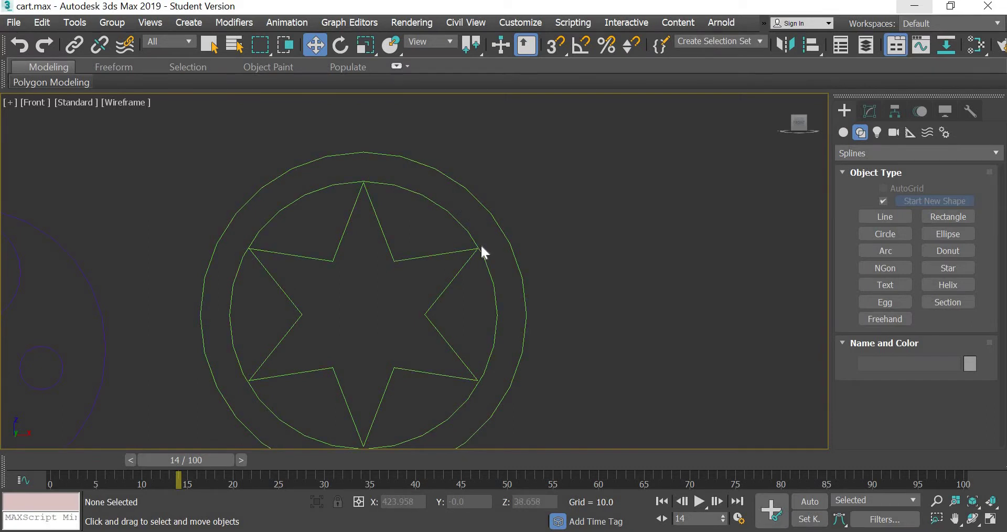
scroll(481, 245, down, 2)
middle_drag(476, 289, 496, 266)
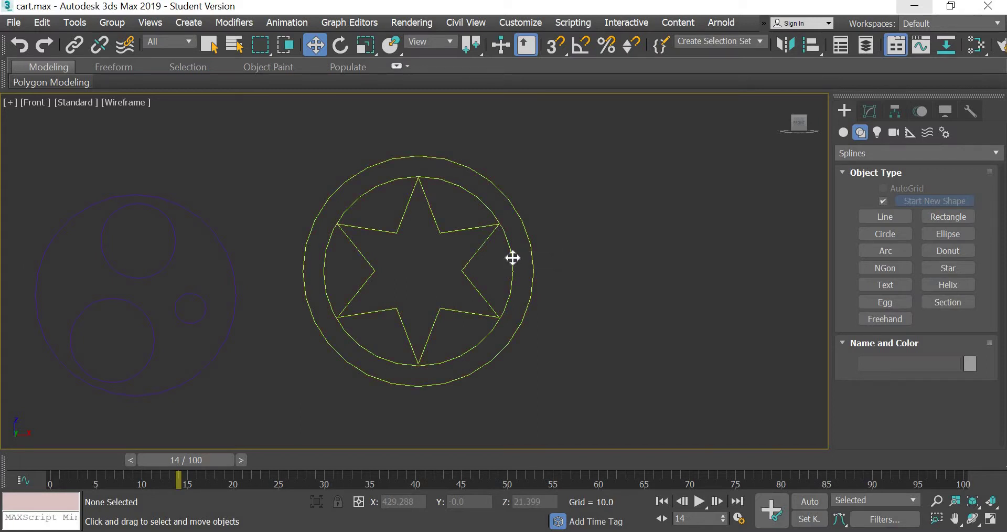
Step: Select the star wheel shape and enter its Vertex level for editing
click(512, 258)
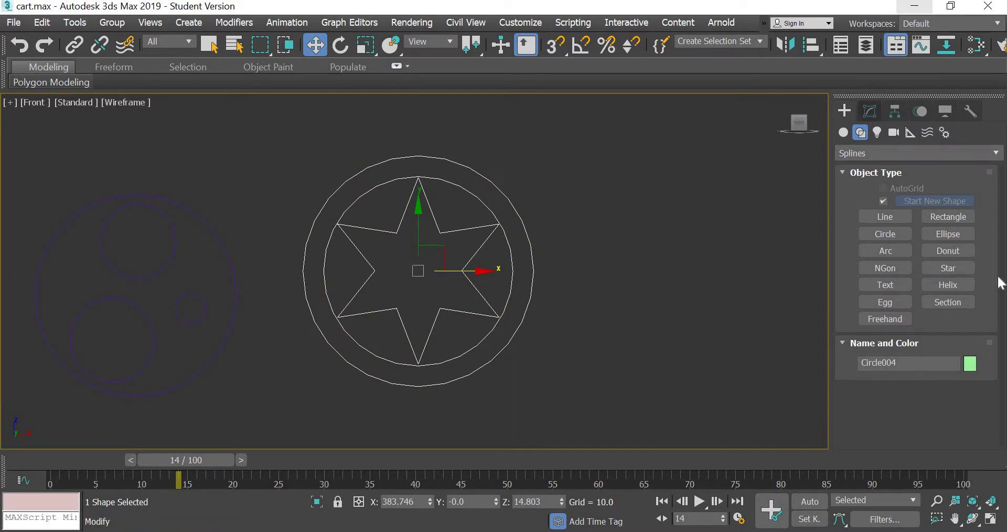
click(870, 111)
key(1)
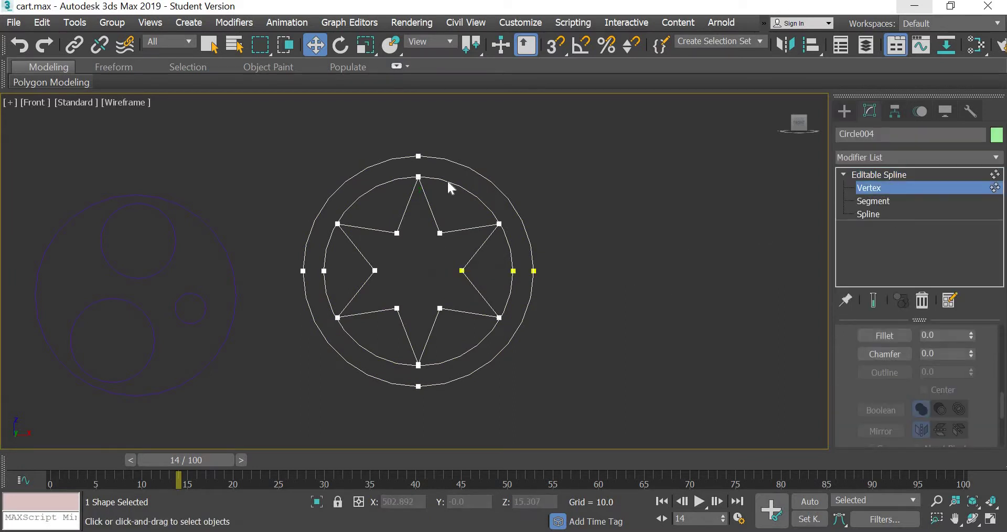
click(417, 178)
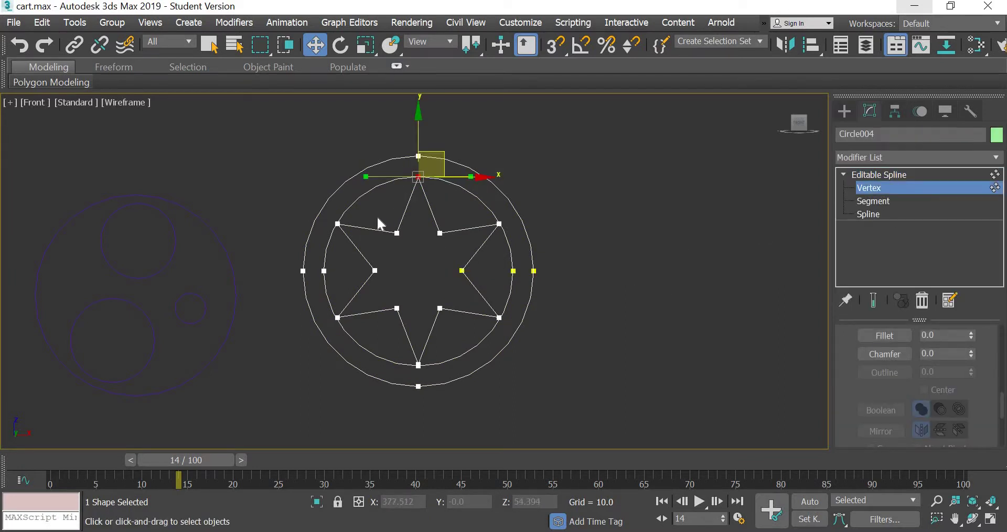
ctrl+click(339, 229)
ctrl+drag(355, 308, 337, 333)
ctrl+drag(433, 359, 413, 379)
ctrl+drag(511, 333, 517, 337)
ctrl+drag(486, 207, 516, 235)
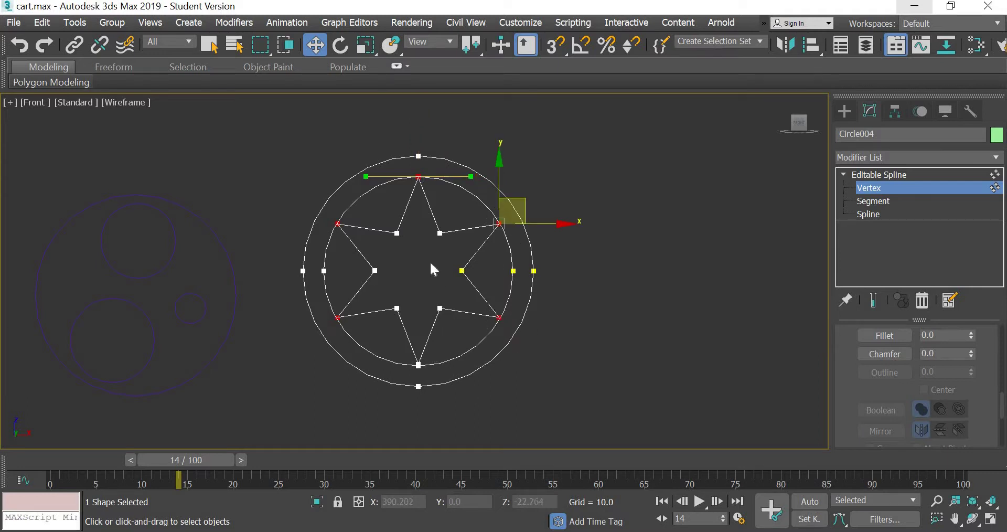
click(393, 220)
Step: Select the star's six tip vertices together, leaving out the inner circle's own vertices beside the upper and lower tips
scroll(394, 219, up, 6)
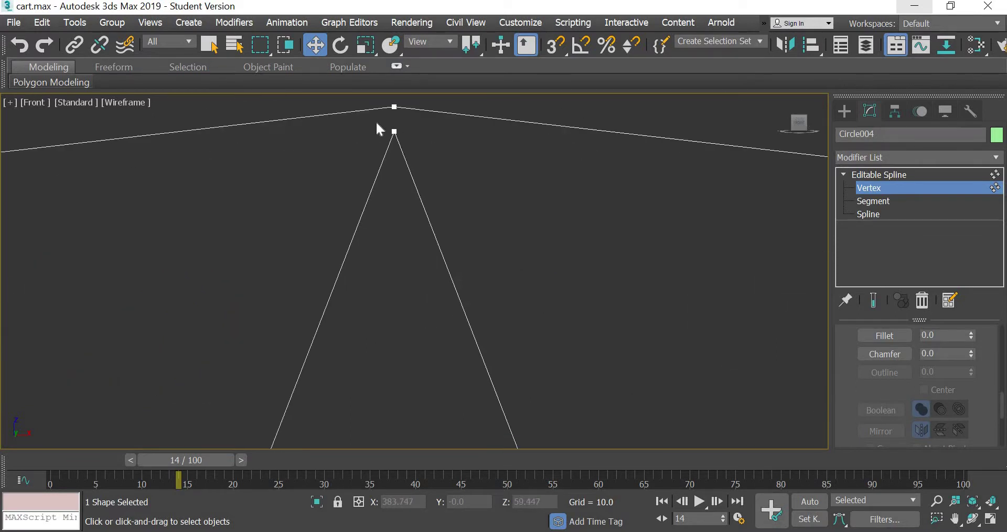
click(394, 131)
scroll(367, 294, down, 6)
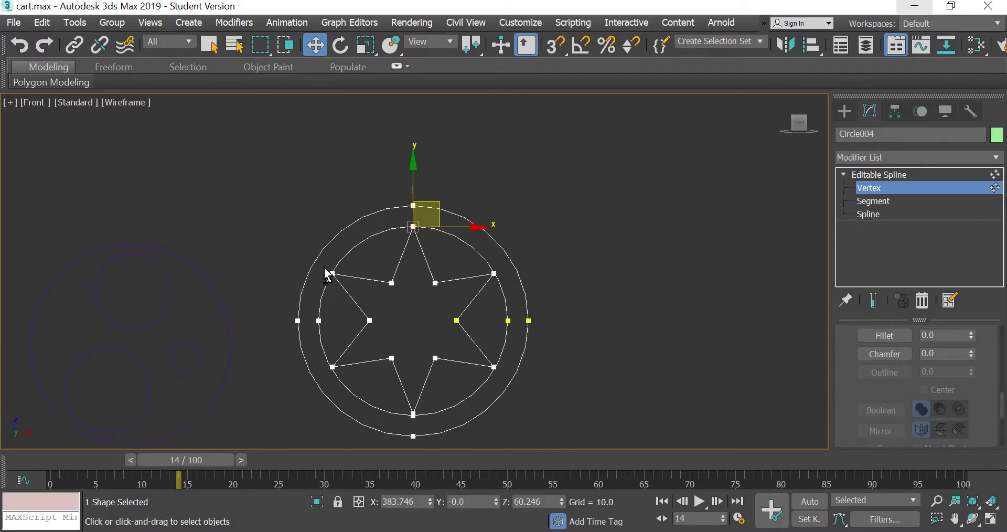
ctrl+click(325, 364)
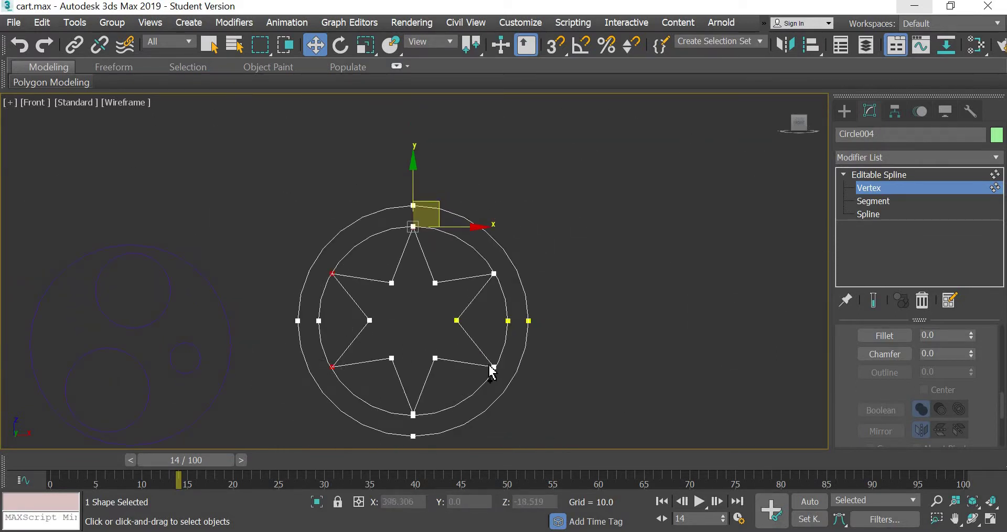
ctrl+drag(508, 381, 509, 381)
ctrl+drag(481, 263, 503, 285)
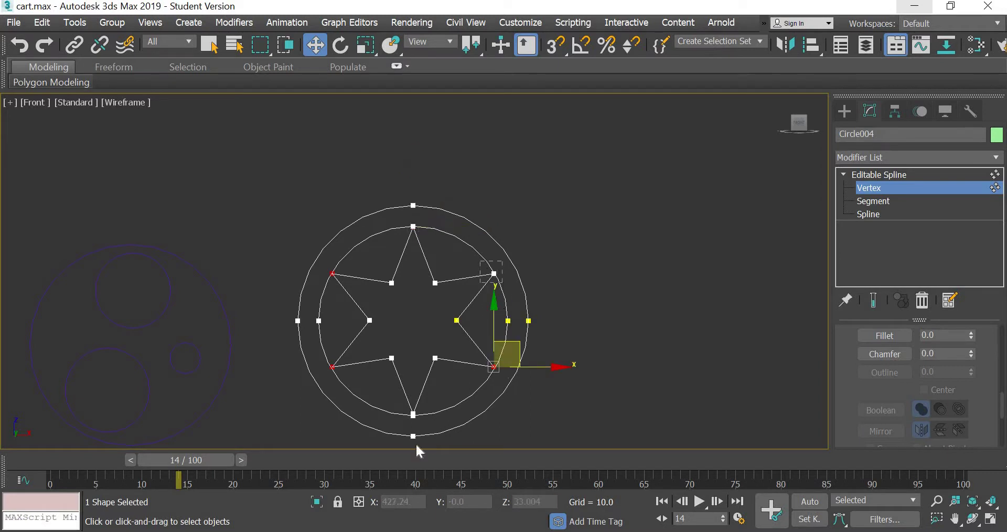
scroll(421, 423, up, 8)
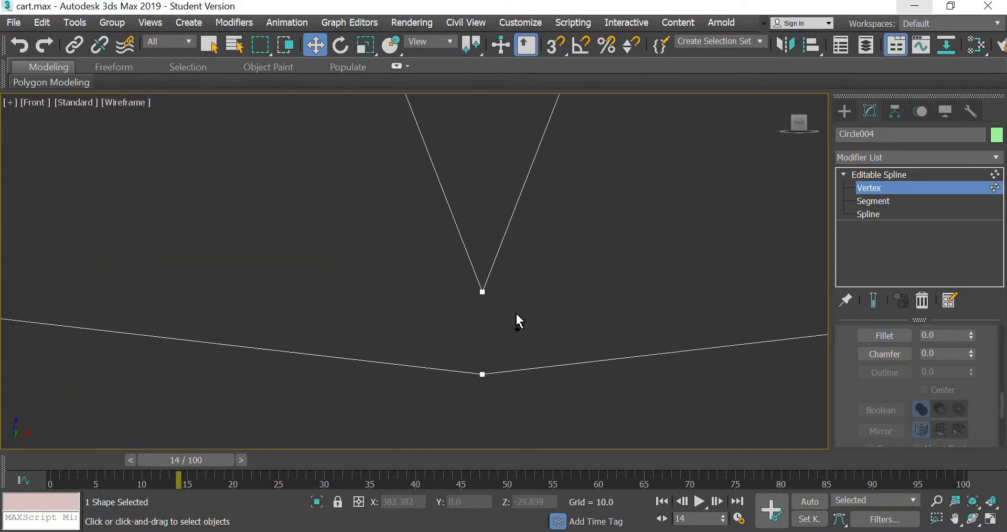
scroll(520, 338, down, 8)
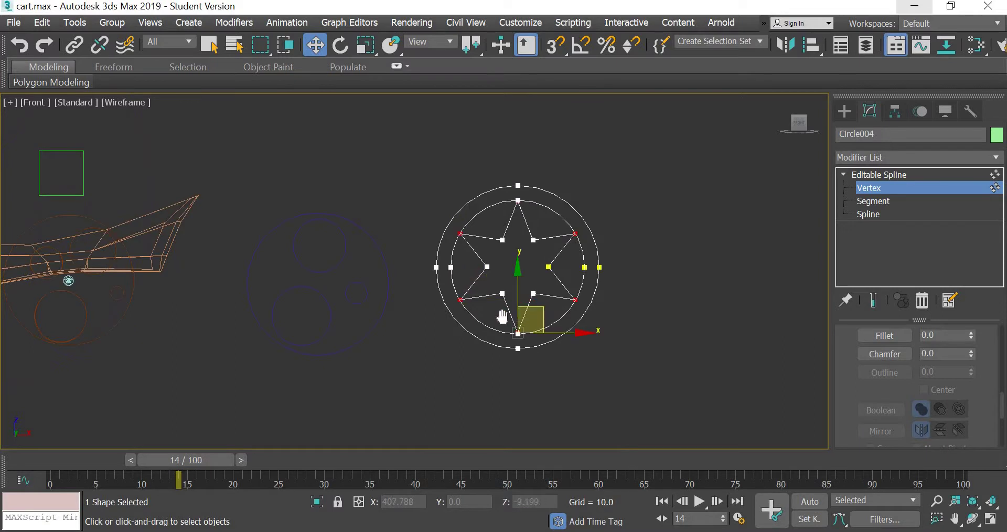
scroll(499, 316, up, 5)
scroll(525, 314, down, 3)
click(552, 310)
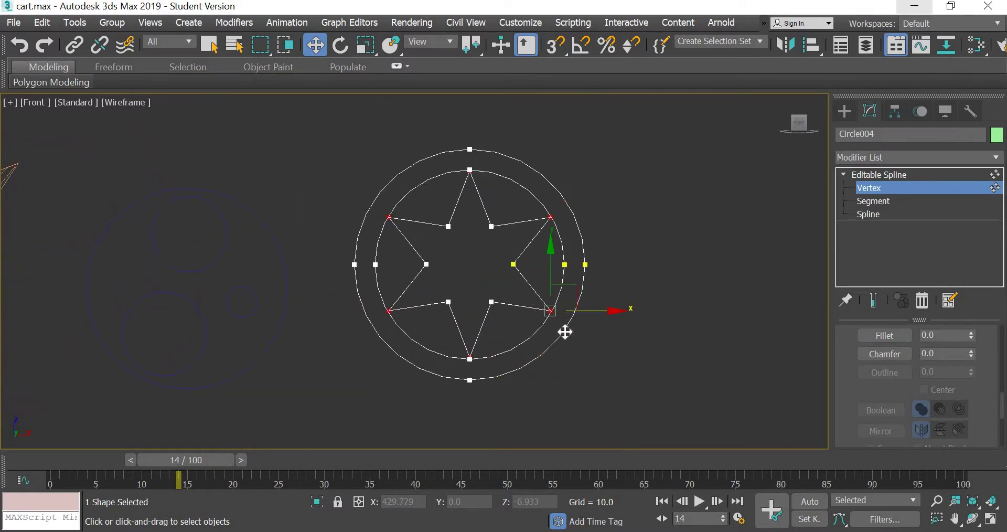
middle_drag(567, 330, 566, 352)
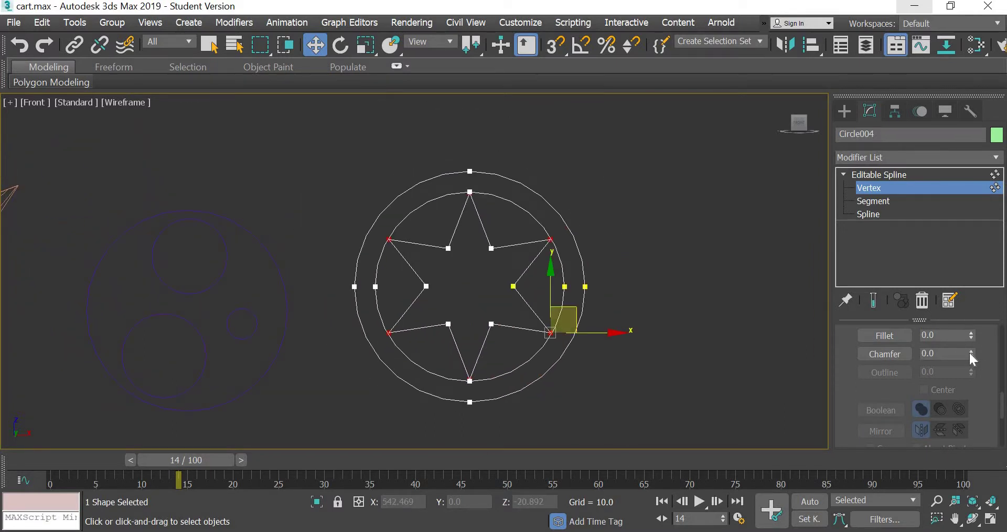
Step: Chamfer the star's six selected tip vertices by 8 and deselect the shape
drag(969, 351, 971, 351)
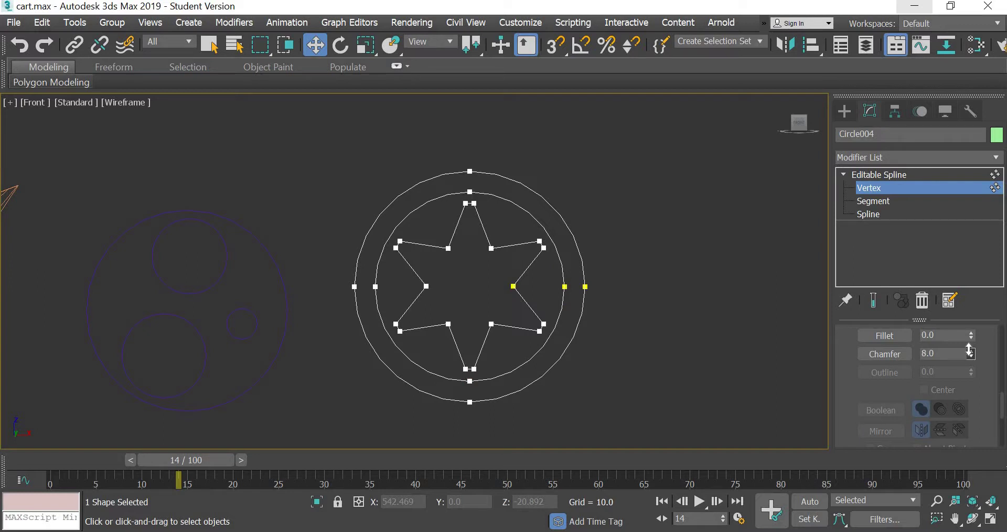
middle_drag(499, 348, 489, 322)
scroll(490, 323, up, 4)
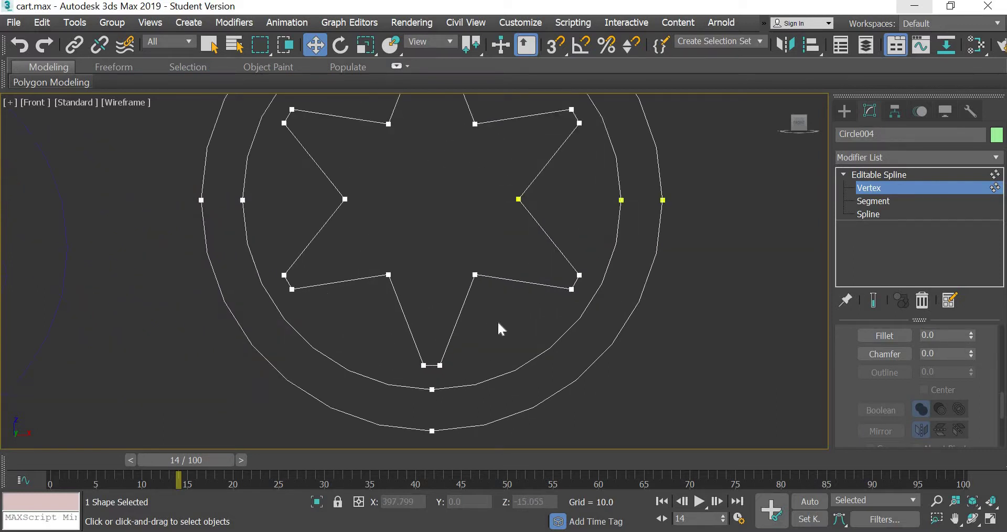
click(844, 111)
click(534, 349)
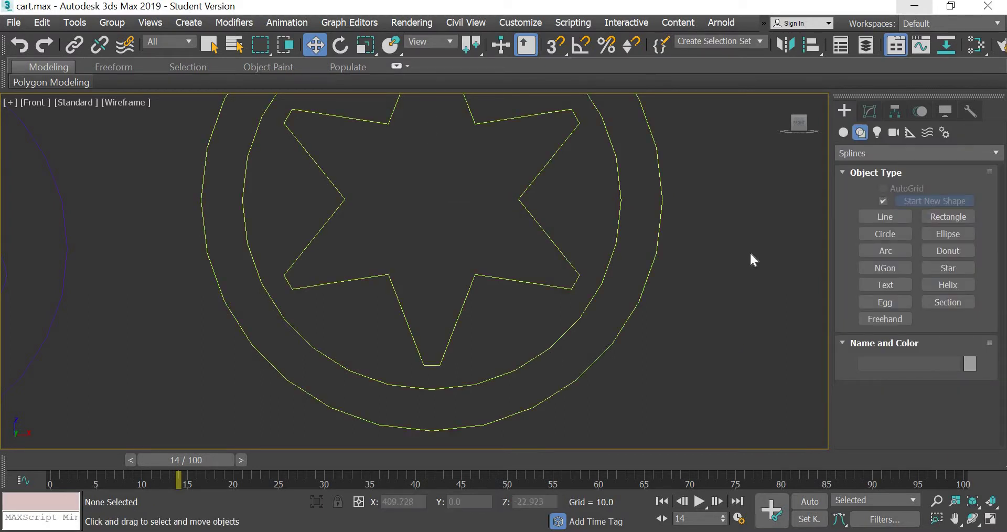
Step: At Spline level, scale the inner circle uniformly to 90 percent so it meets the star's chamfered tips, and deselect the shape
key(ctrl+z)
click(870, 111)
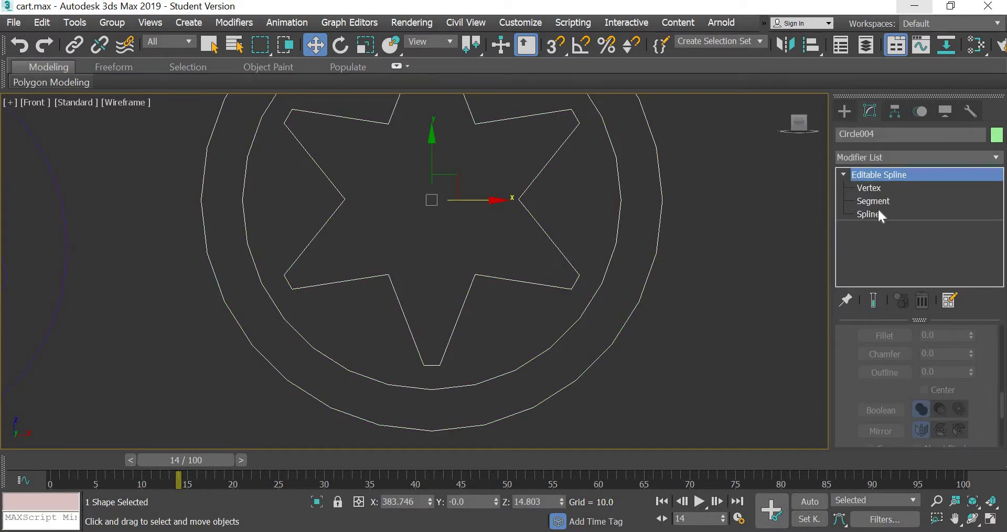
click(871, 214)
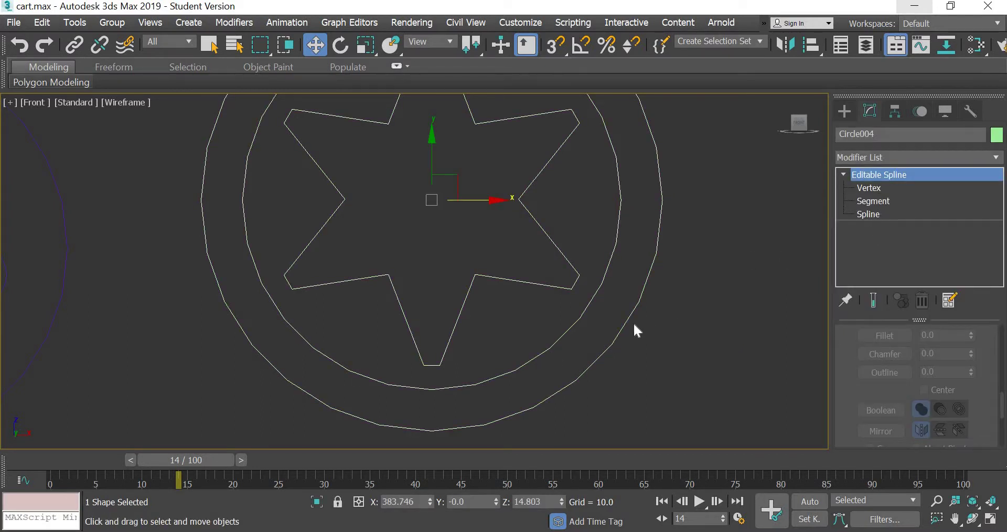
click(565, 334)
scroll(566, 334, down, 2)
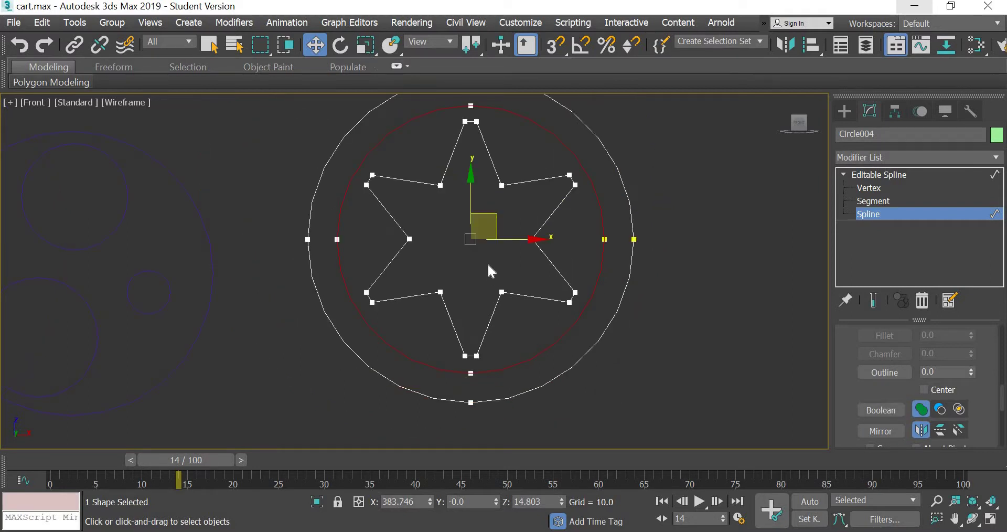
key(r)
drag(479, 234, 478, 241)
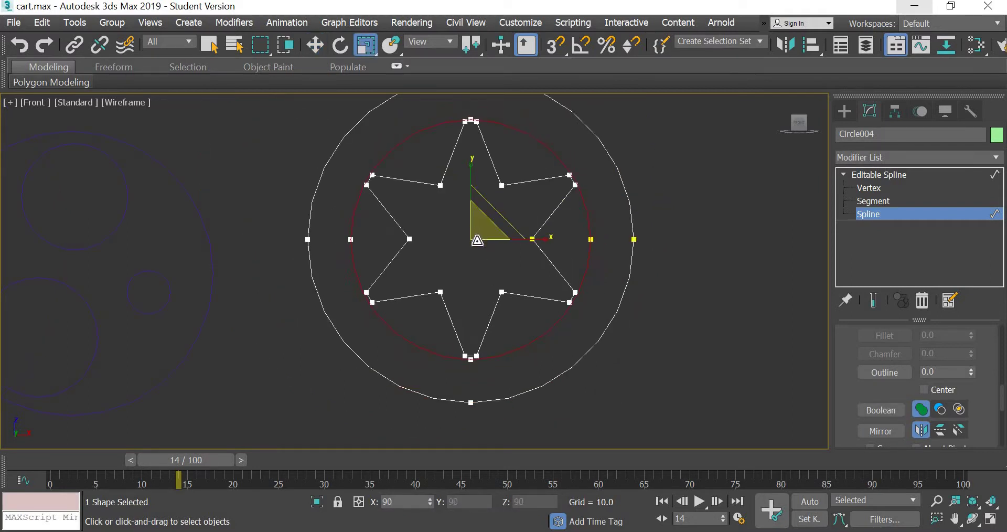
middle_drag(479, 313, 455, 362)
click(580, 250)
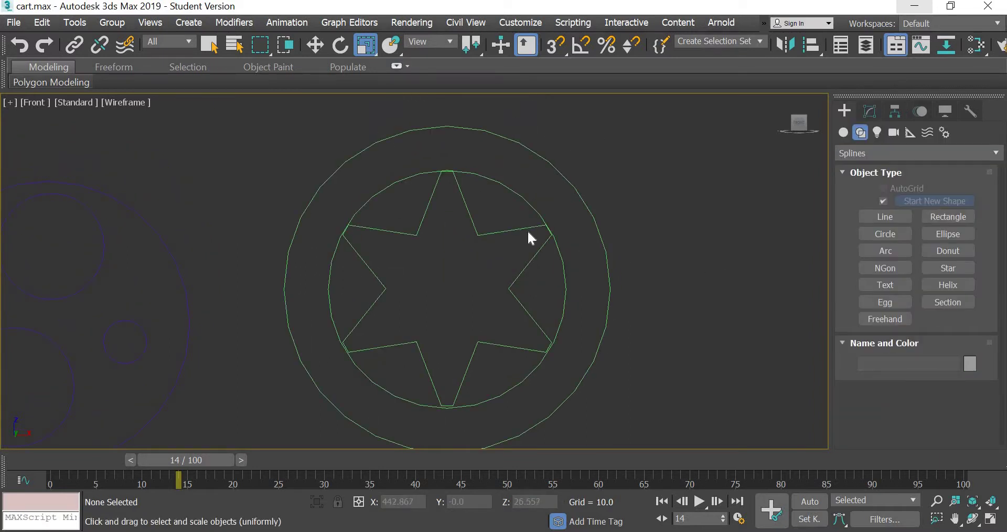
Step: Examine how closely the star's chamfered tips meet the scaled inner circle
scroll(526, 229, up, 5)
scroll(627, 231, down, 5)
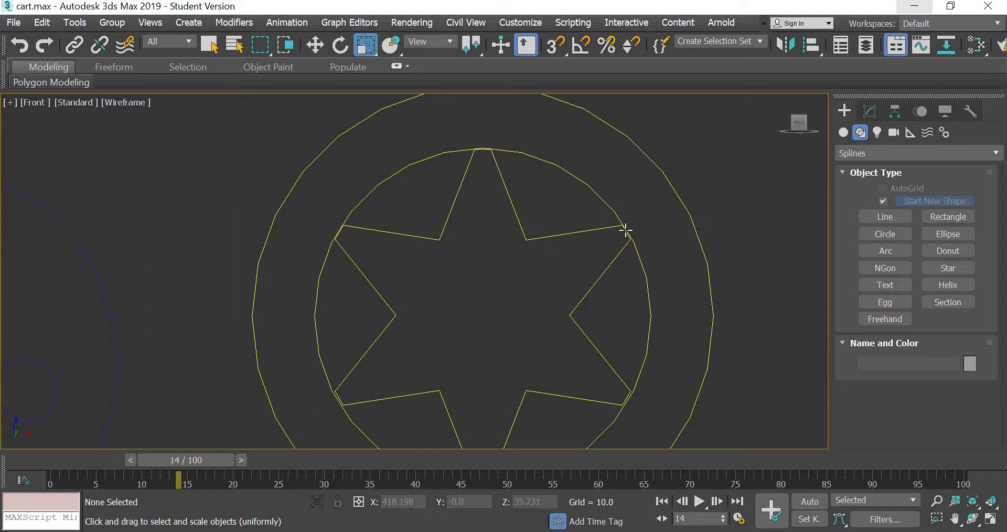
scroll(626, 230, down, 3)
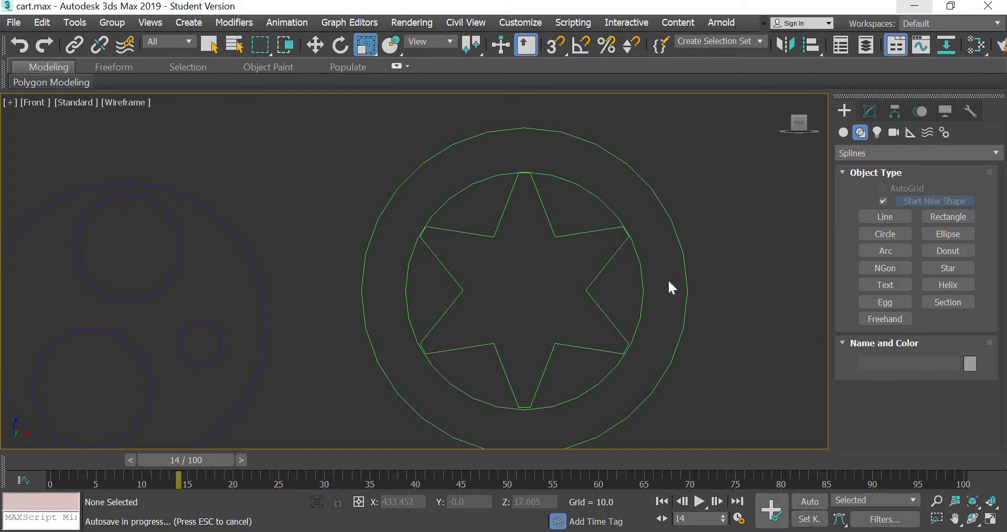
scroll(668, 279, up, 5)
scroll(537, 272, down, 2)
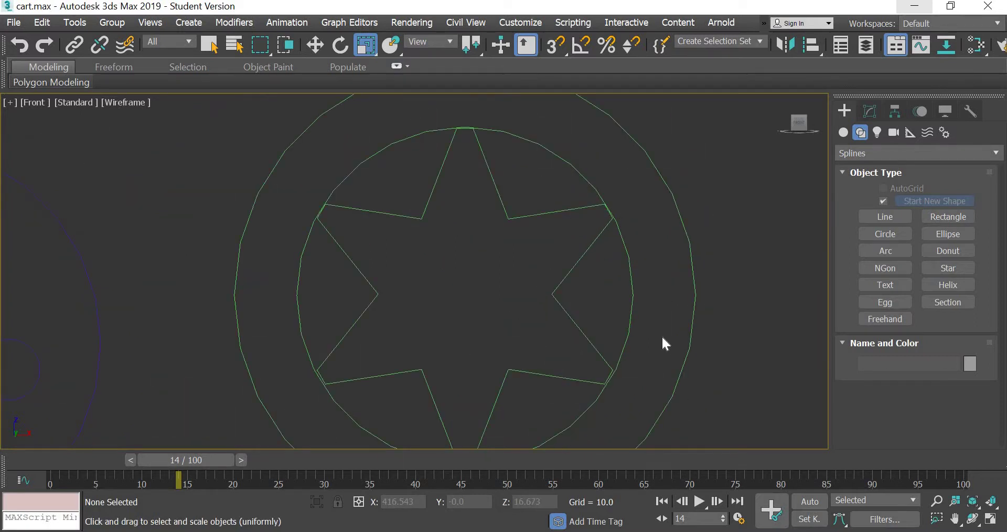
scroll(662, 335, down, 4)
scroll(620, 189, up, 8)
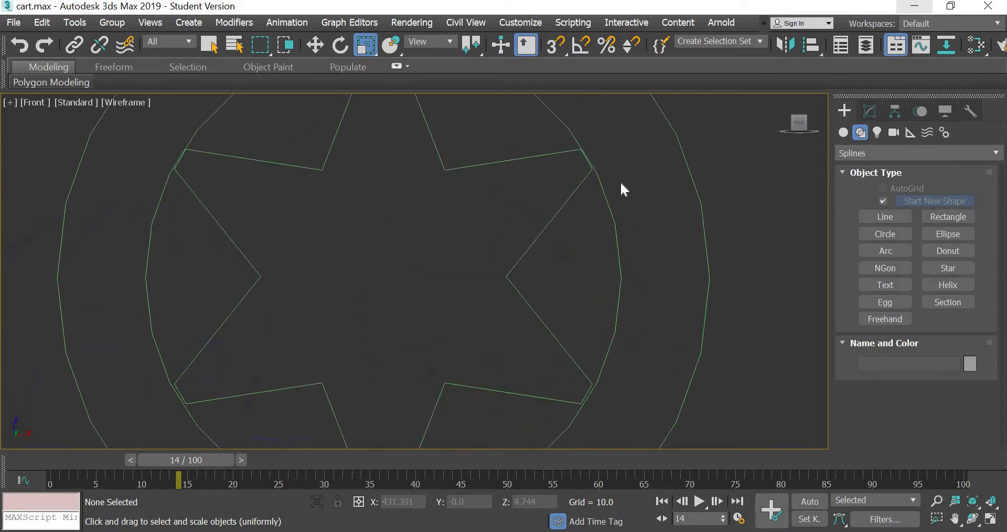
Step: At Vertex level of the wheel shape, refine the inner circle with two new vertices beside the star's upper-right chamfered tip
click(607, 281)
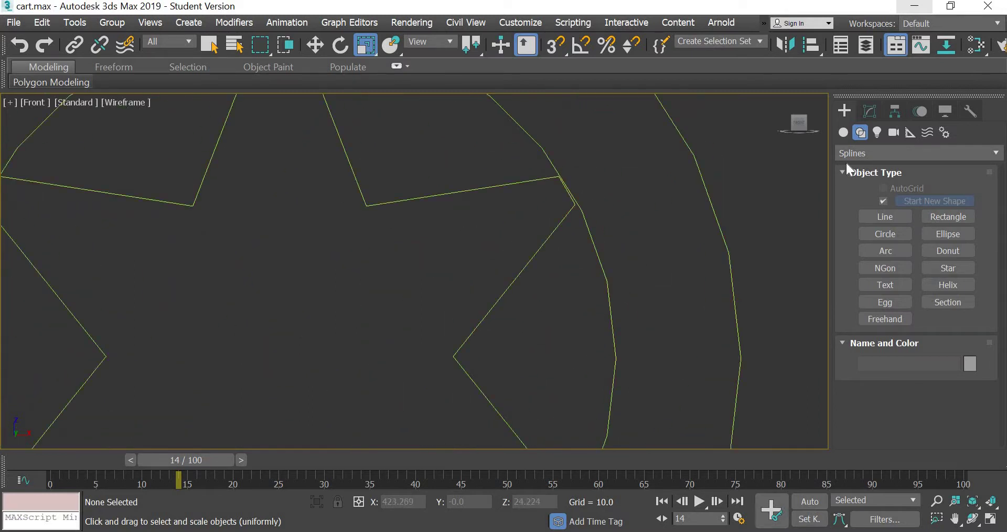
click(870, 112)
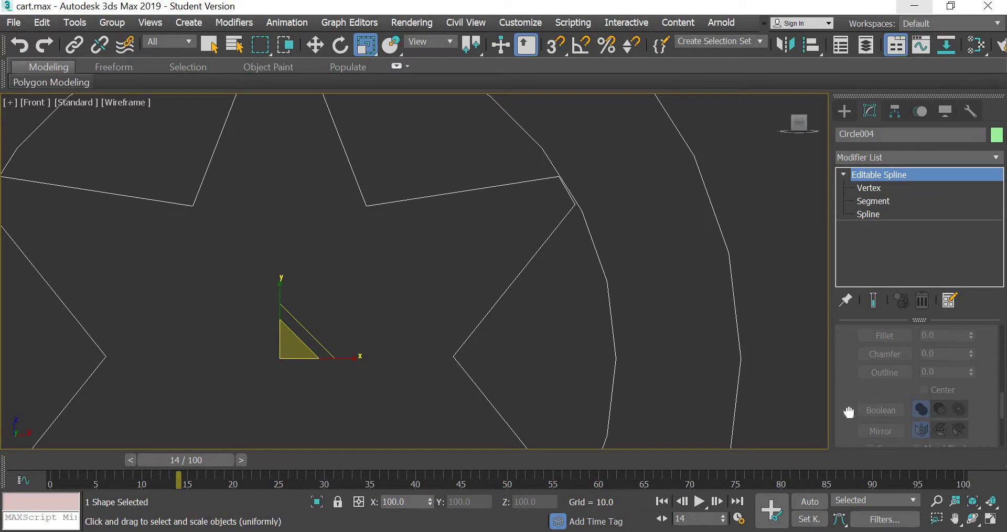
scroll(848, 411, up, 5)
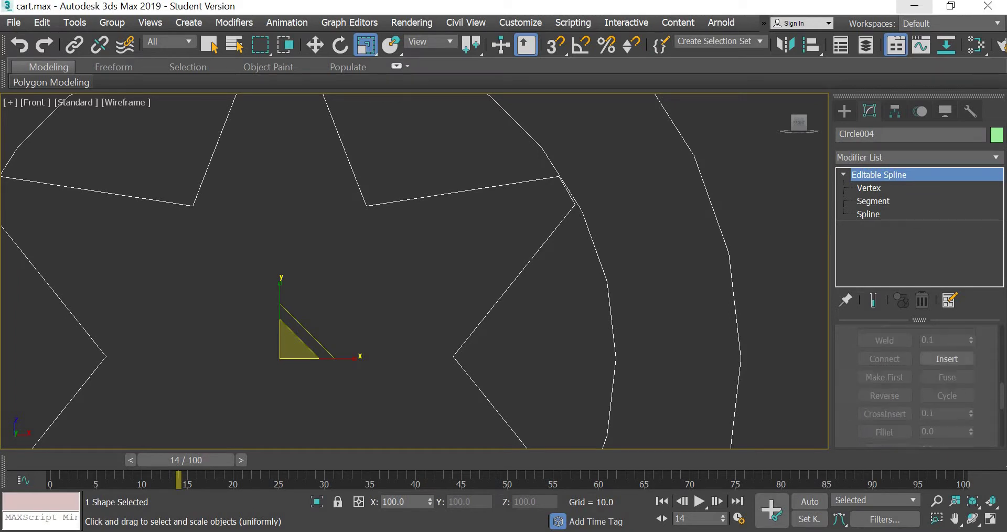
click(874, 190)
scroll(853, 400, up, 6)
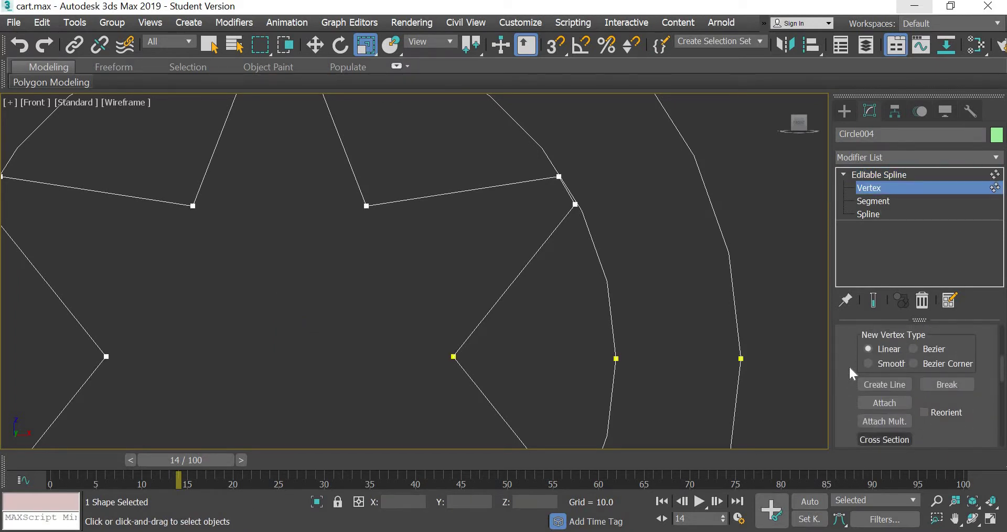
scroll(847, 369, up, 5)
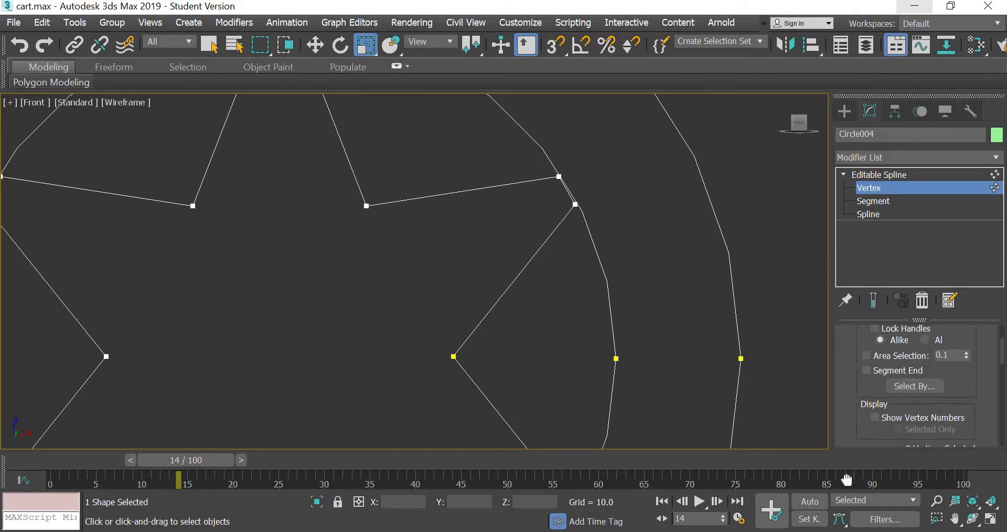
scroll(846, 371, down, 6)
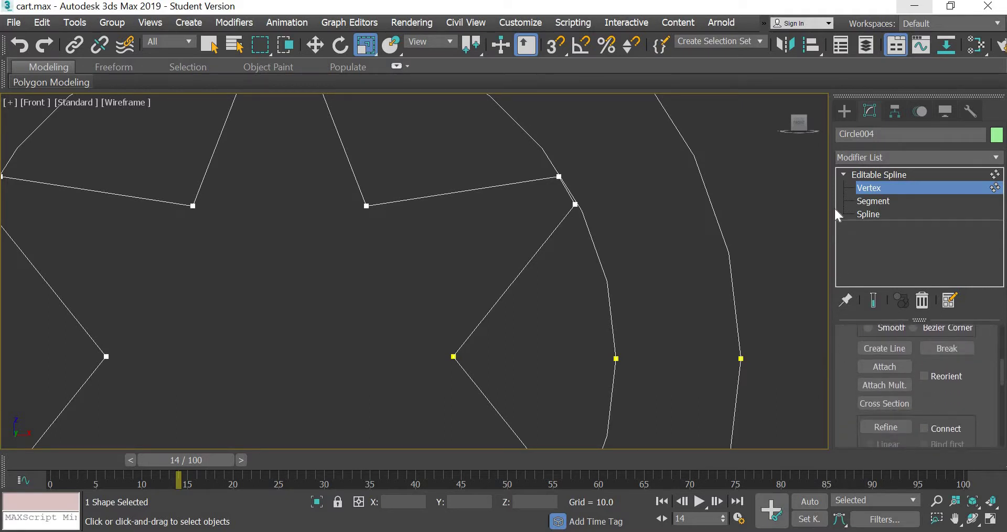
click(883, 425)
scroll(578, 189, up, 5)
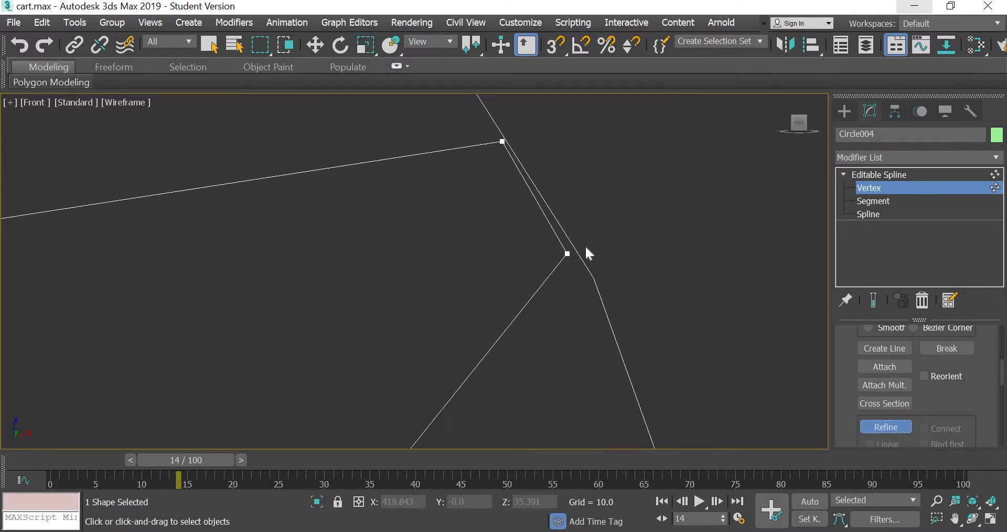
click(578, 251)
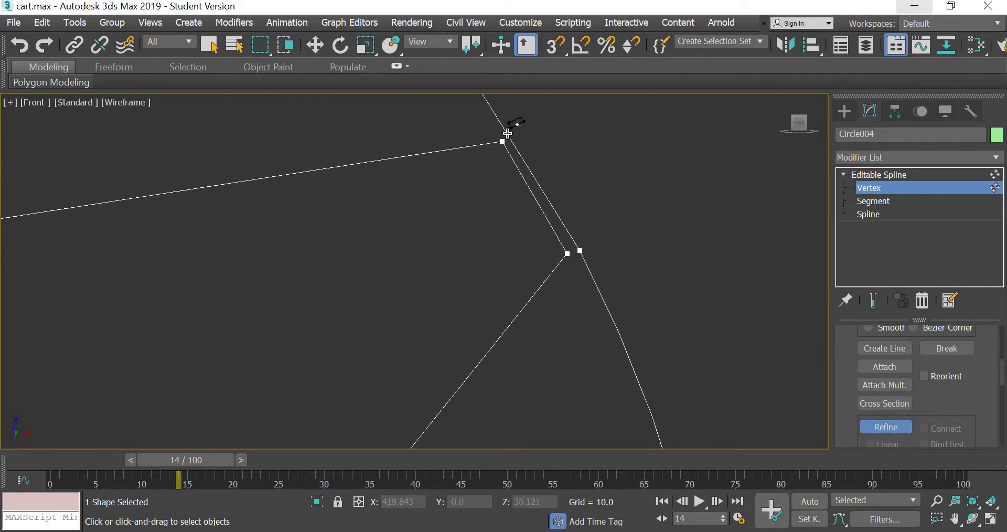
scroll(433, 260, down, 5)
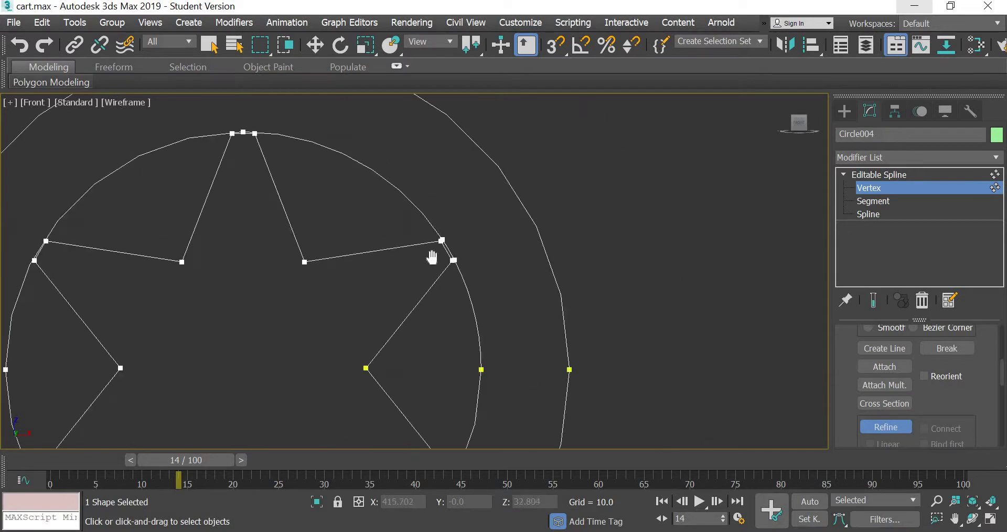
Step: Refine the inner circle with a vertex above each corner of the star's top chamfered tip
scroll(434, 247, up, 6)
middle_drag(458, 347, 486, 222)
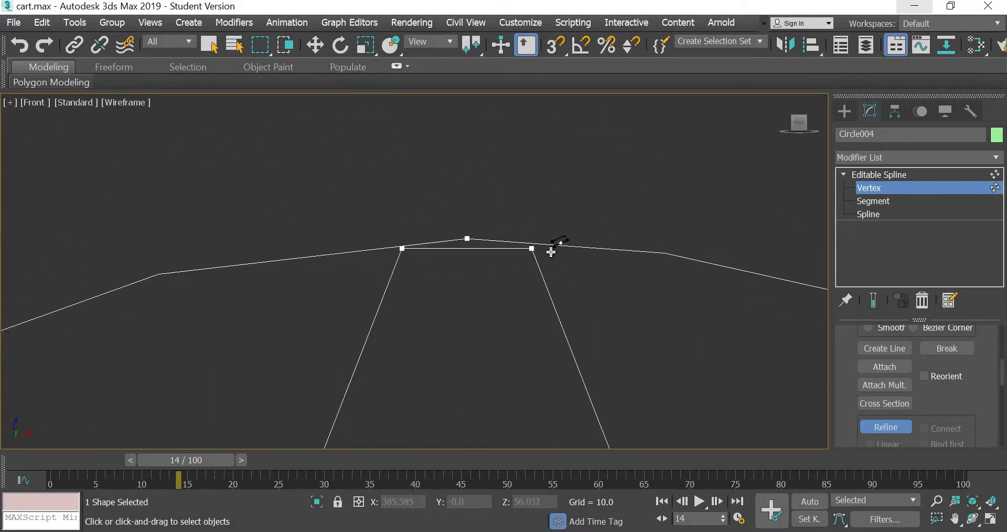
scroll(528, 239, up, 2)
click(545, 244)
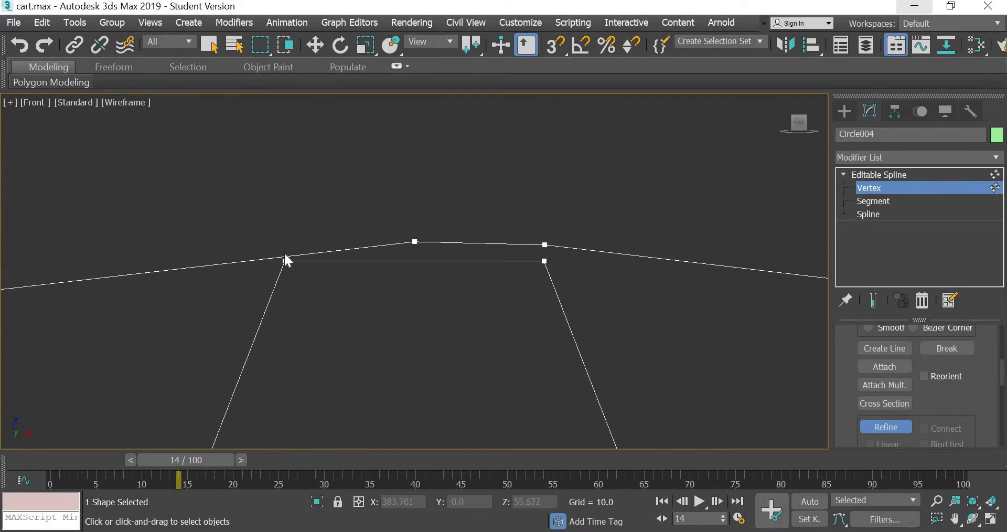
click(286, 258)
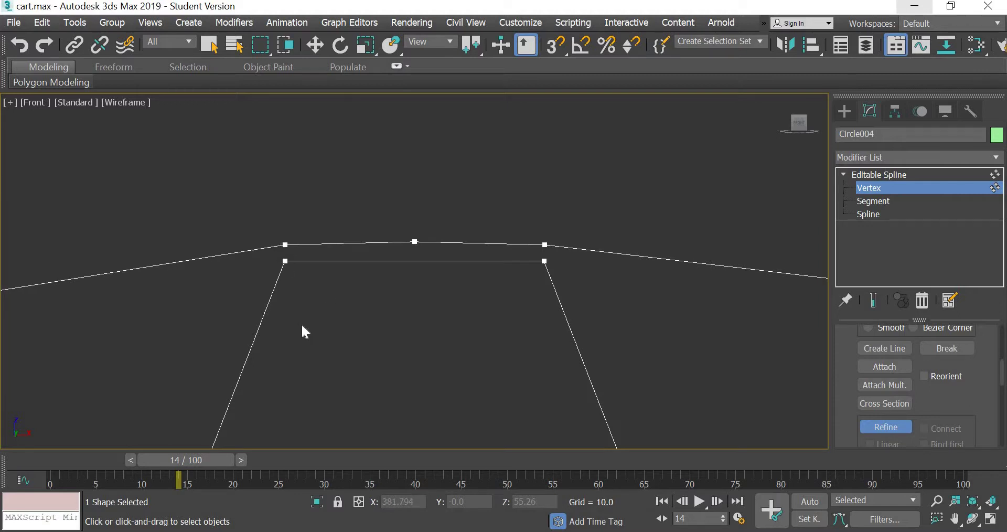
scroll(302, 323, down, 3)
Step: Refine the inner circle with two vertices next to the corners of the star's upper-left chamfered tip
middle_drag(224, 372, 798, 146)
scroll(409, 397, down, 2)
middle_drag(410, 396, 548, 177)
scroll(447, 217, up, 5)
click(532, 194)
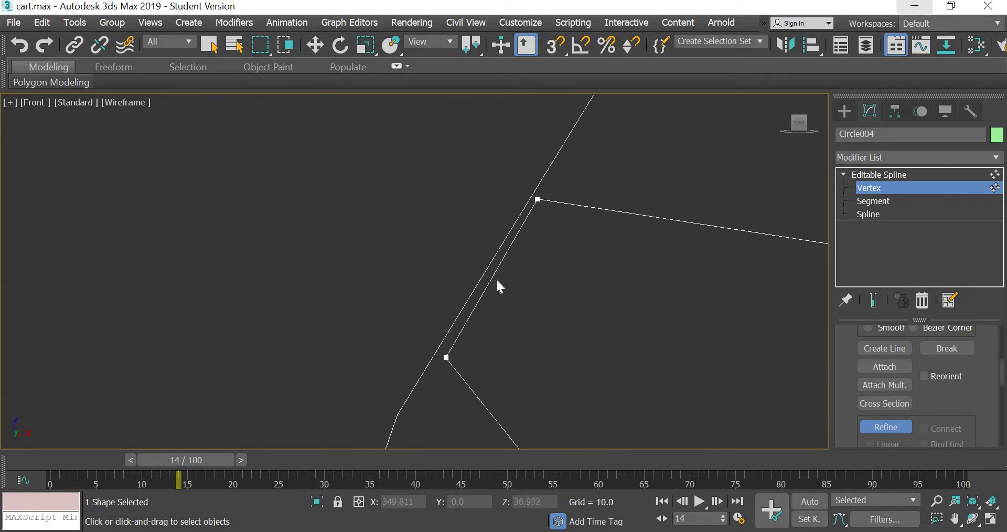
scroll(504, 293, down, 3)
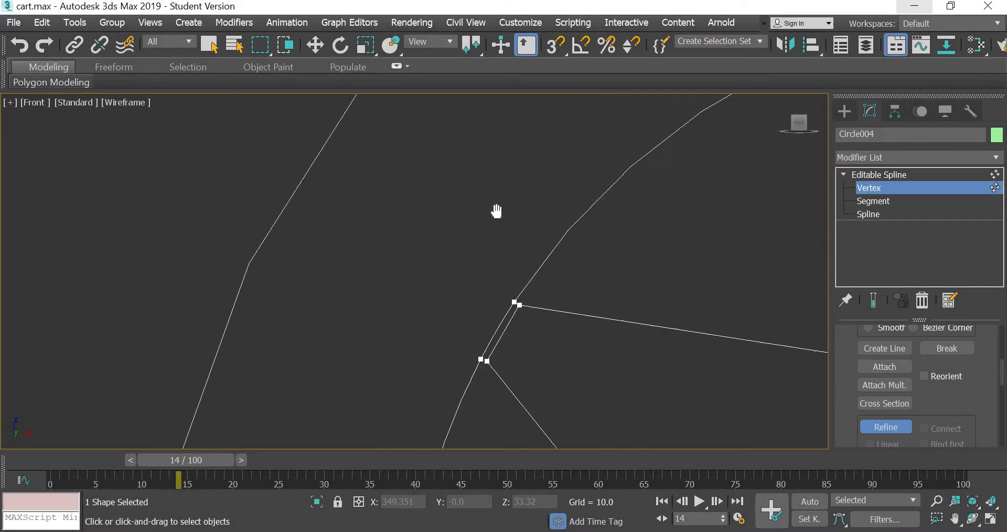
Step: Refine the inner circle with two vertices next to the corners of the star's lower-left chamfered tip
scroll(387, 418, up, 4)
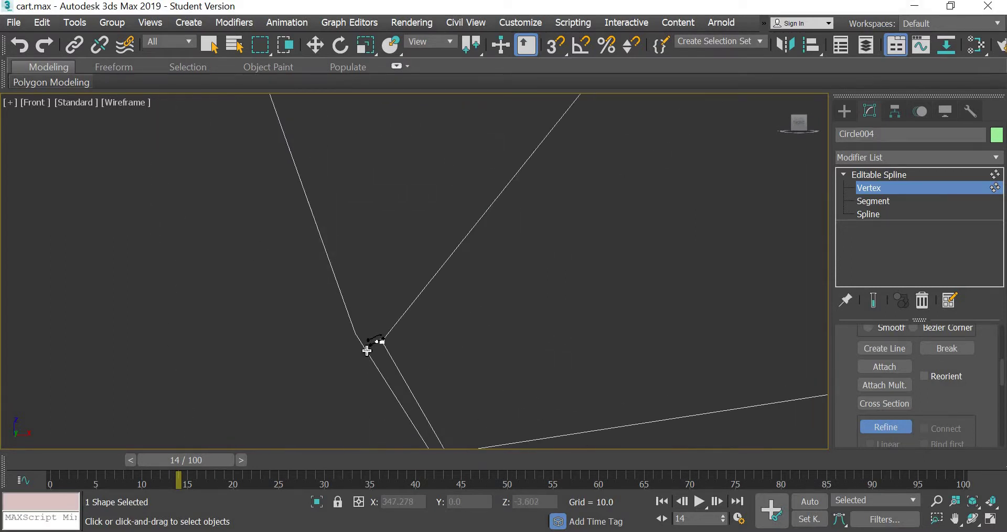
click(365, 352)
middle_drag(455, 389, 422, 160)
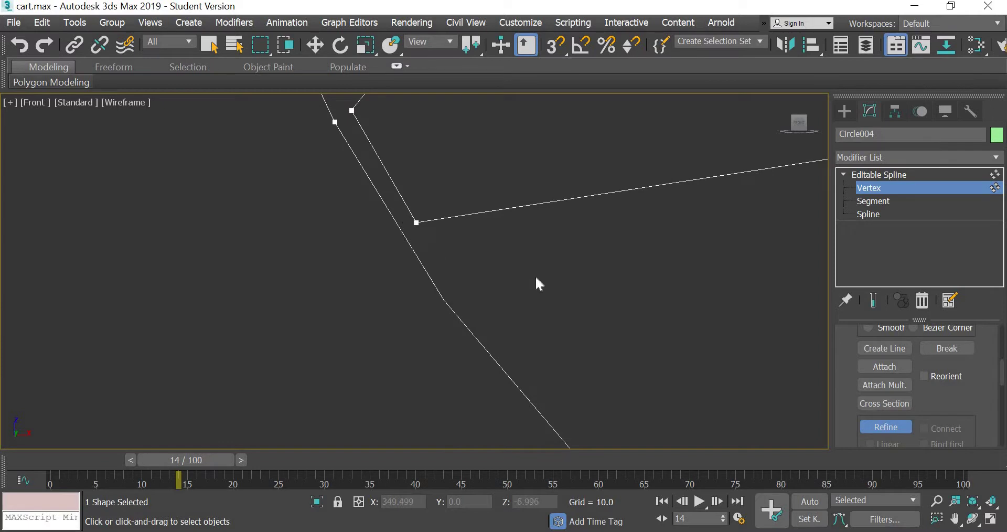
click(400, 232)
scroll(536, 277, down, 3)
Step: Refine the inner circle with a vertex below each corner of the star's bottom chamfered tip
middle_drag(703, 387, 340, 191)
scroll(491, 282, up, 3)
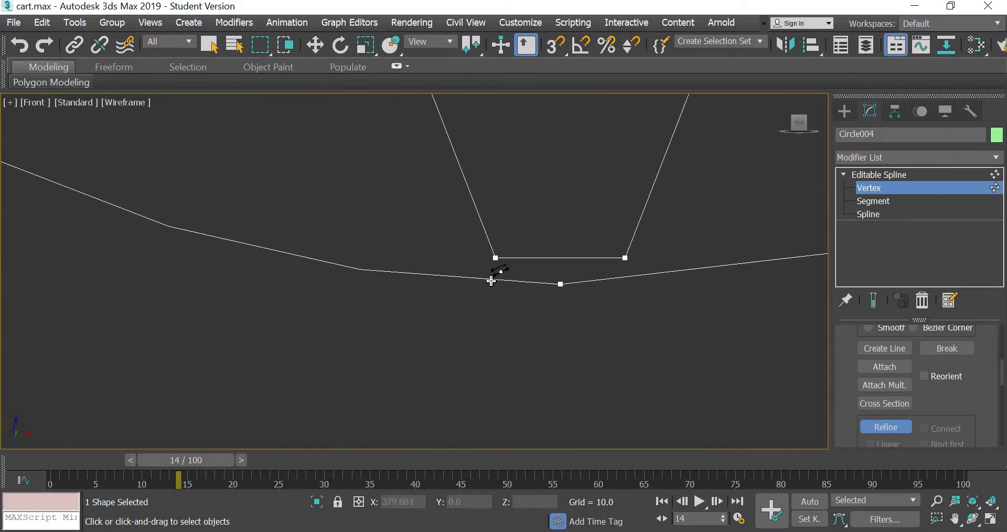
click(627, 276)
middle_drag(682, 314, 679, 315)
scroll(713, 225, down, 3)
Step: Refine the inner circle with two vertices beside the star's lower-right chamfered tip and end the Refine command
scroll(691, 232, up, 2)
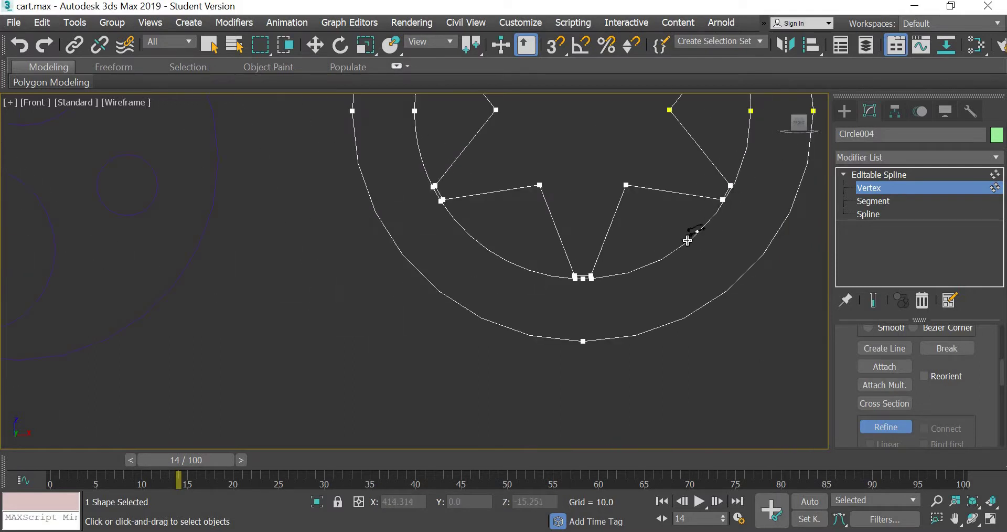
scroll(456, 218, up, 4)
scroll(461, 269, up, 5)
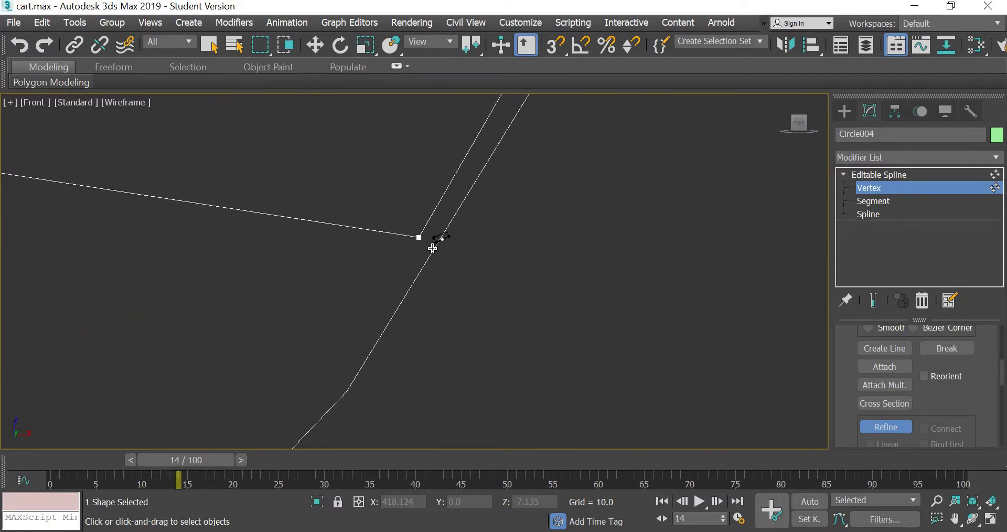
scroll(562, 237, down, 2)
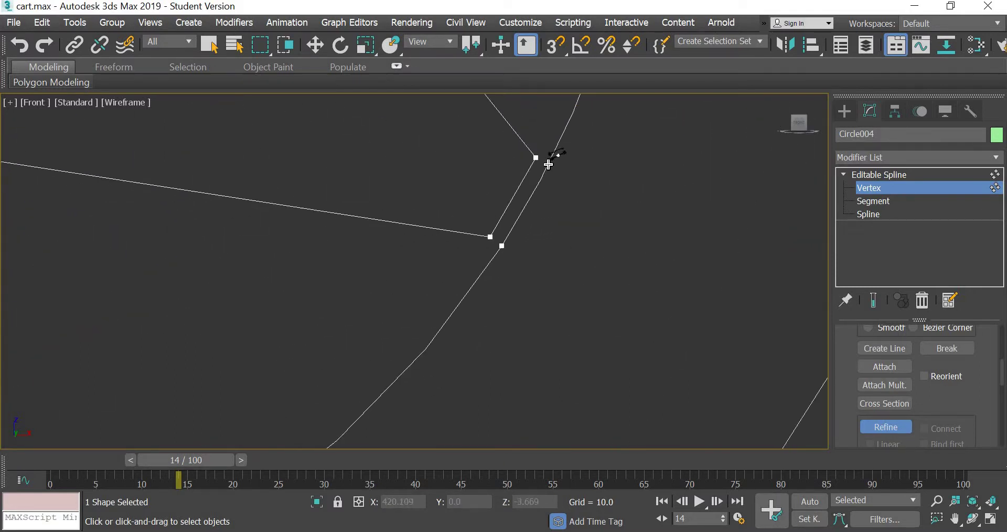
scroll(598, 241, down, 4)
scroll(592, 210, up, 3)
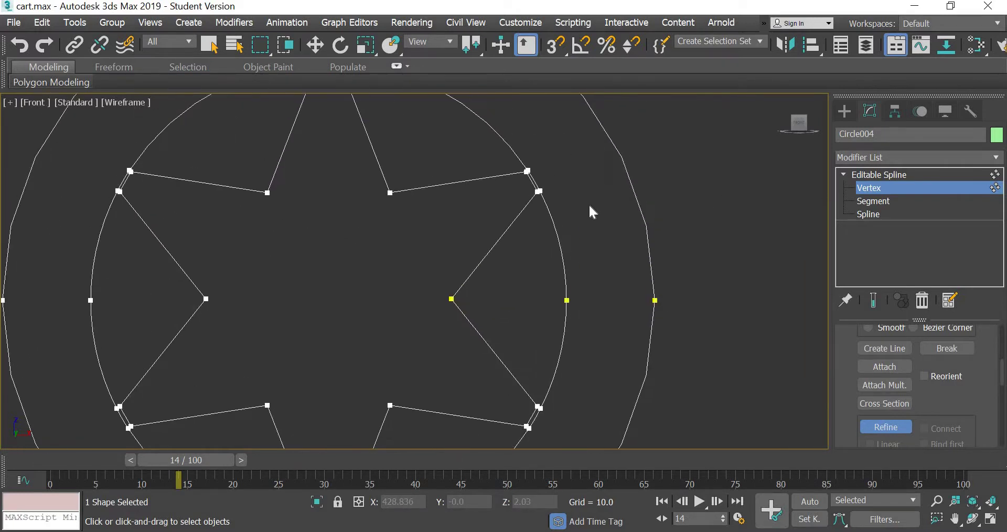
scroll(590, 207, down, 2)
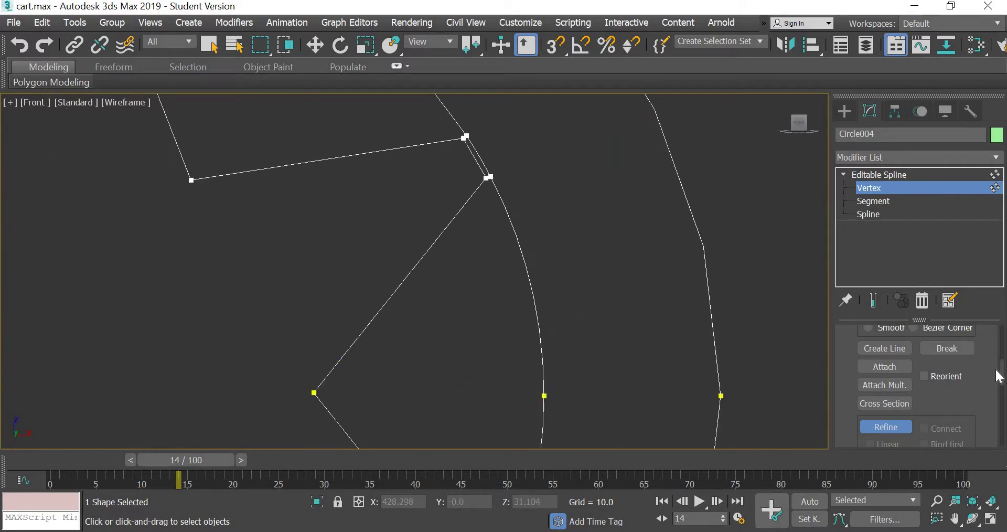
click(896, 430)
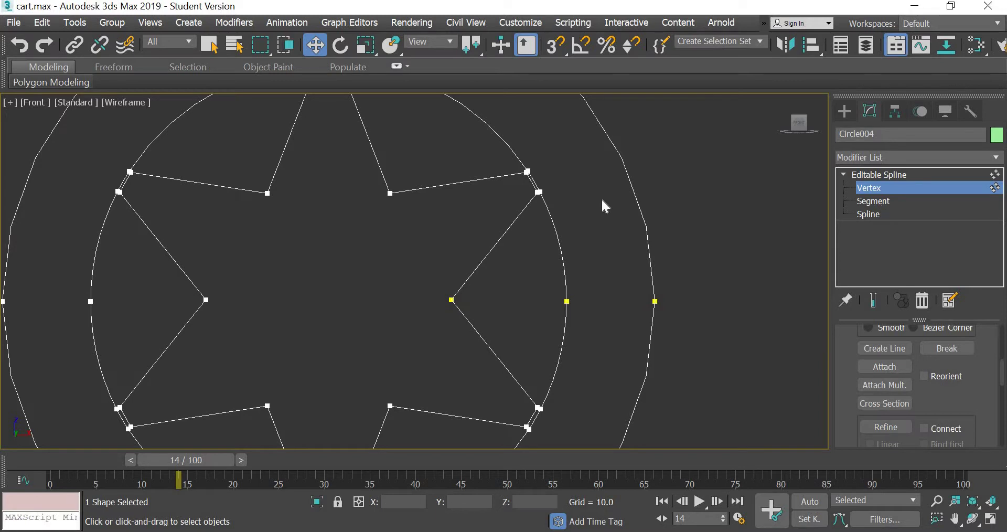
Step: At Segment level, delete the short chamfer segment and the matching circle segment at the star's upper-right tip
key(2)
scroll(533, 274, up, 4)
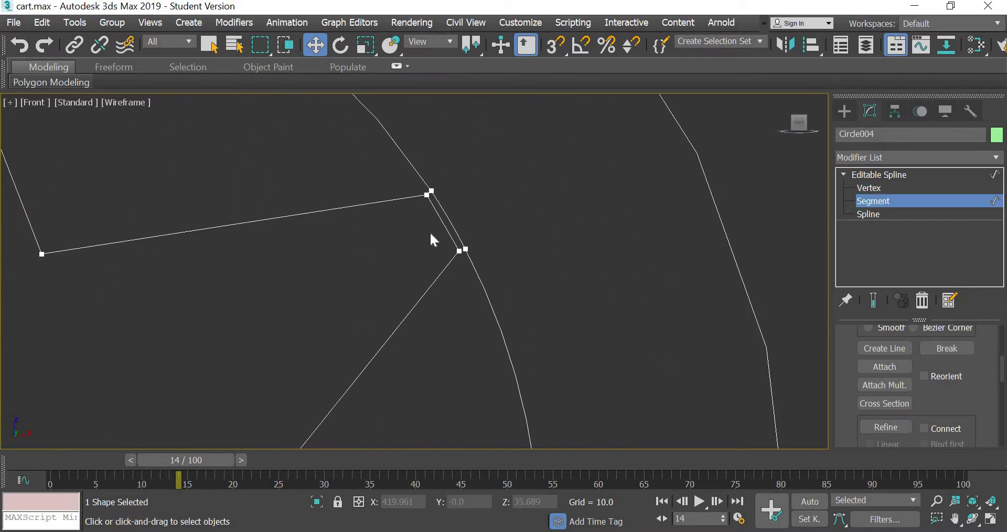
click(430, 234)
key(Delete)
scroll(561, 273, down, 8)
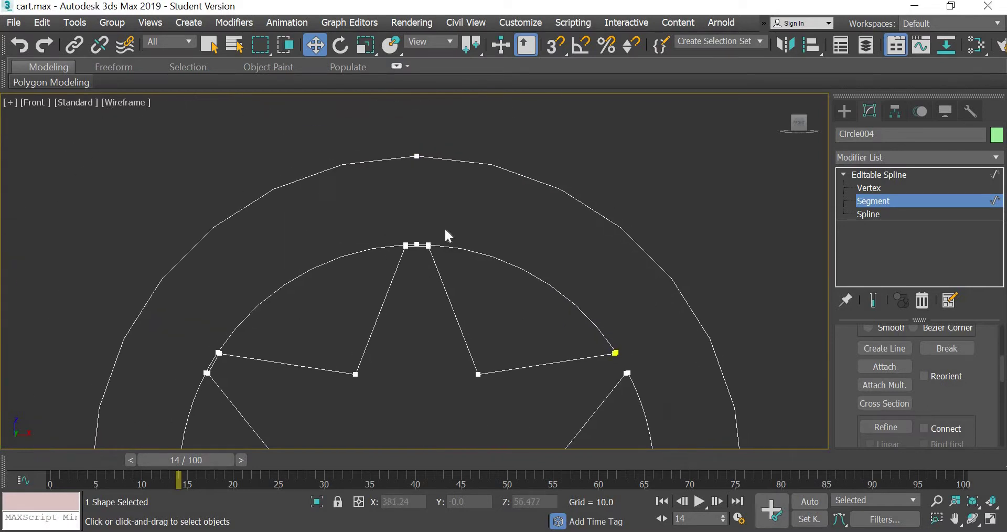
Step: Delete the short star and circle segments facing each other at the top tip and the upper-left tip
scroll(446, 235, up, 4)
key(Delete)
middle_drag(388, 351, 755, 79)
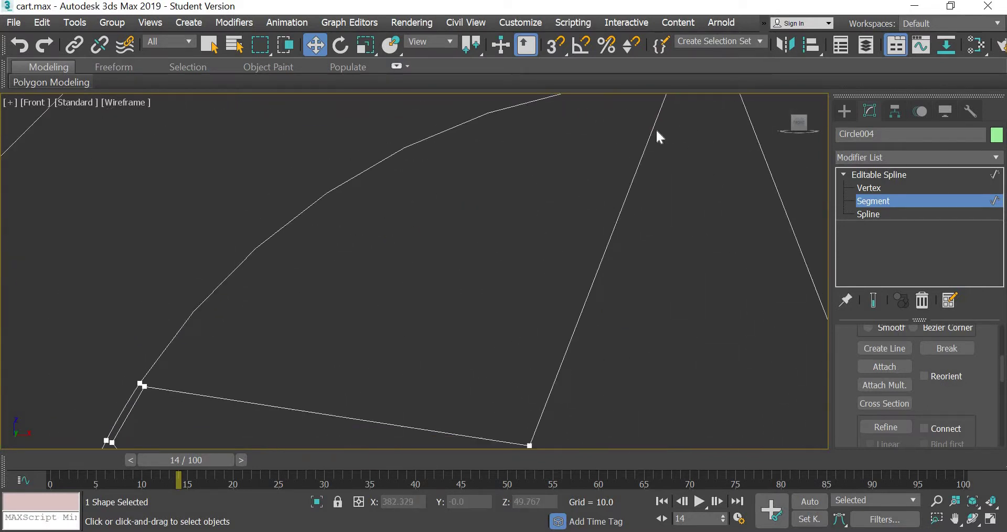
drag(207, 285, 247, 308)
key(Delete)
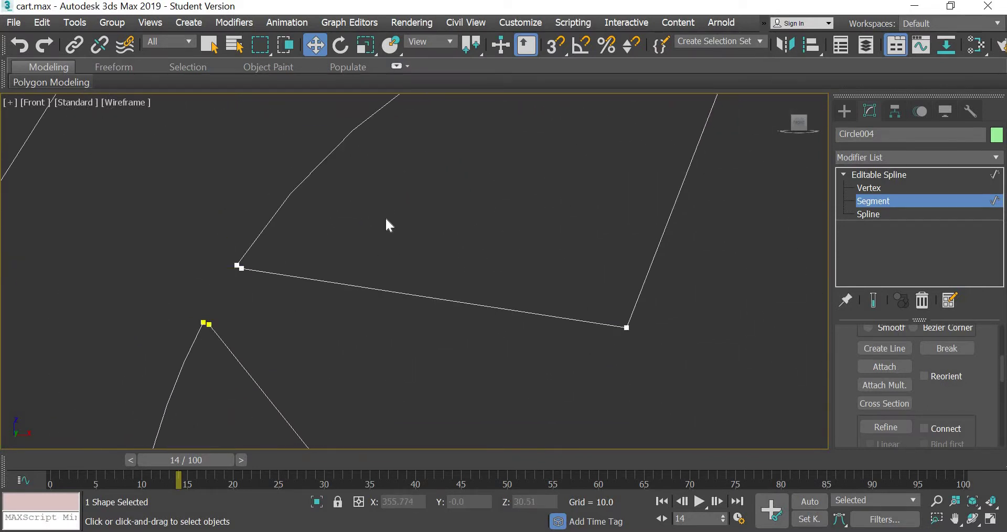
Step: Delete the short chamfer segment and the matching circle segment at the star's lower-left tip
scroll(385, 216, down, 3)
middle_drag(317, 326, 342, 236)
middle_drag(331, 376, 336, 276)
middle_drag(310, 393, 297, 273)
scroll(297, 273, up, 4)
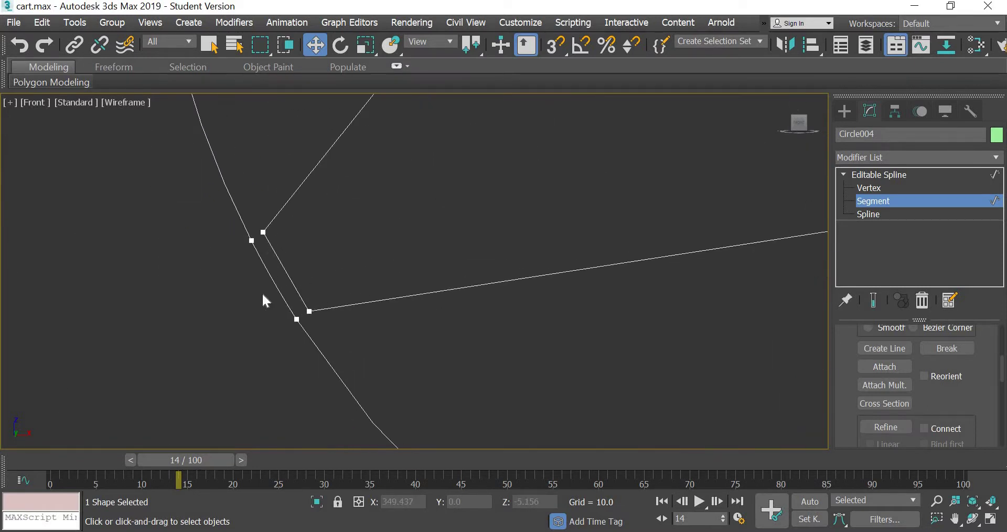
drag(262, 291, 297, 271)
key(Delete)
scroll(382, 254, down, 4)
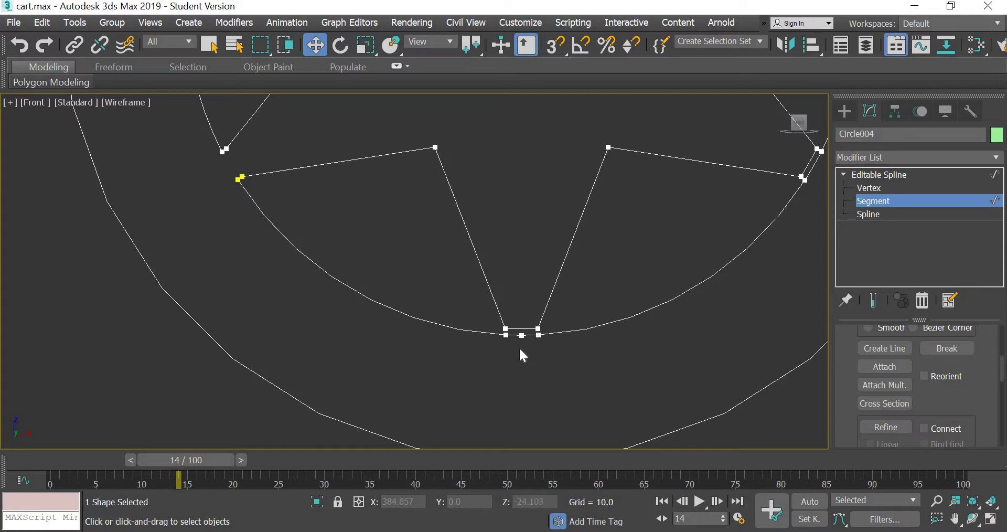
Step: Delete the short star and circle segments facing each other at the bottom tip and the lower-right tip
drag(529, 318, 519, 348)
key(Delete)
middle_drag(579, 291, 465, 312)
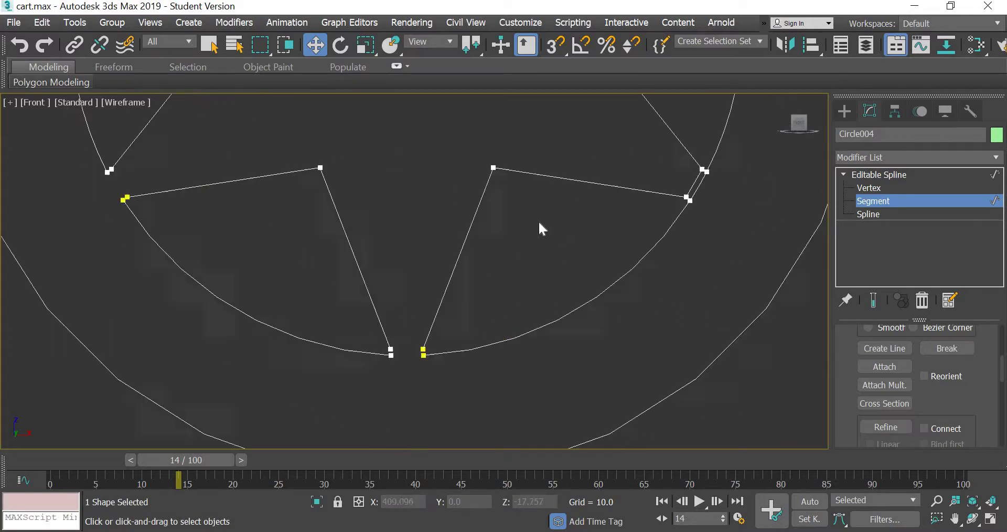
scroll(697, 173, up, 4)
middle_drag(698, 173, 519, 160)
click(519, 160)
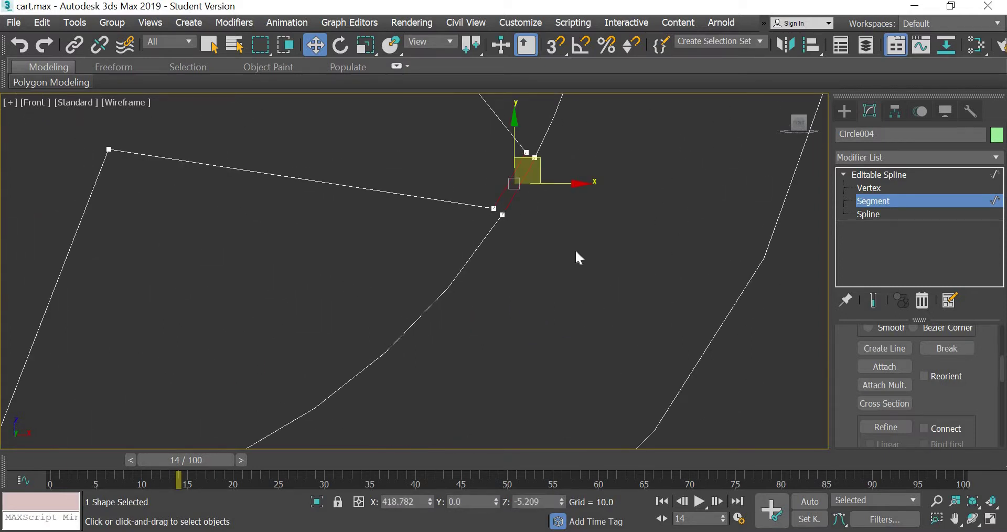
key(Delete)
Step: At Vertex level, select the adjacent star and circle end vertices at the lower-right gap and try to weld them at threshold 0.1
key(1)
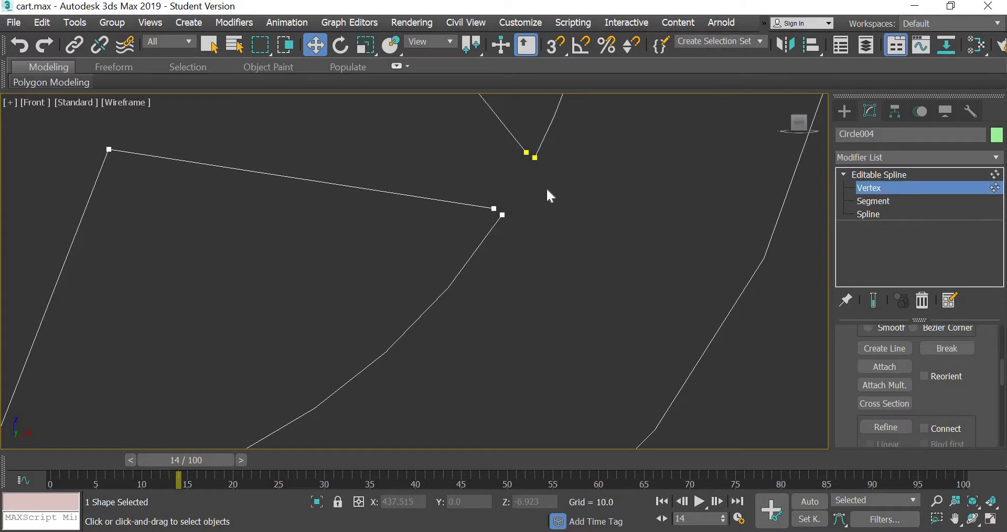
click(494, 209)
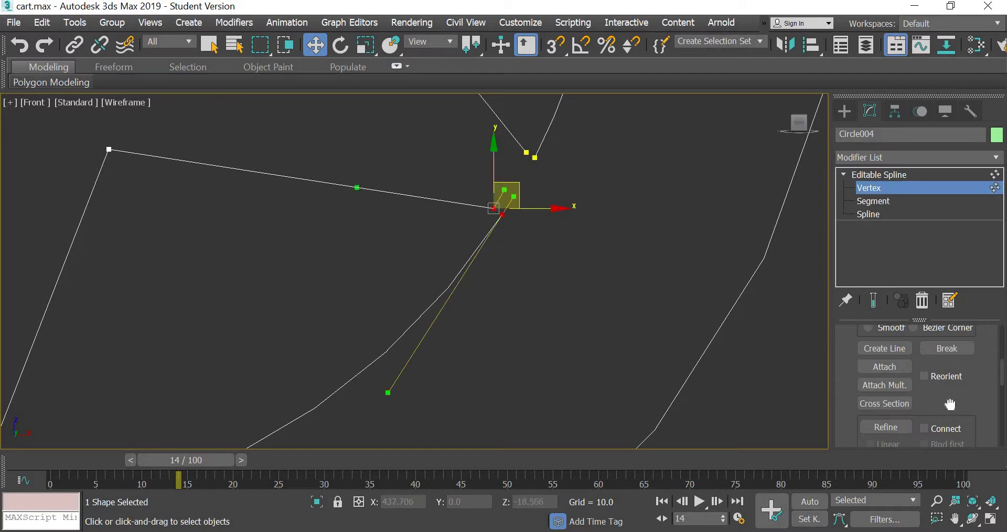
drag(951, 407, 959, 202)
scroll(916, 355, down, 3)
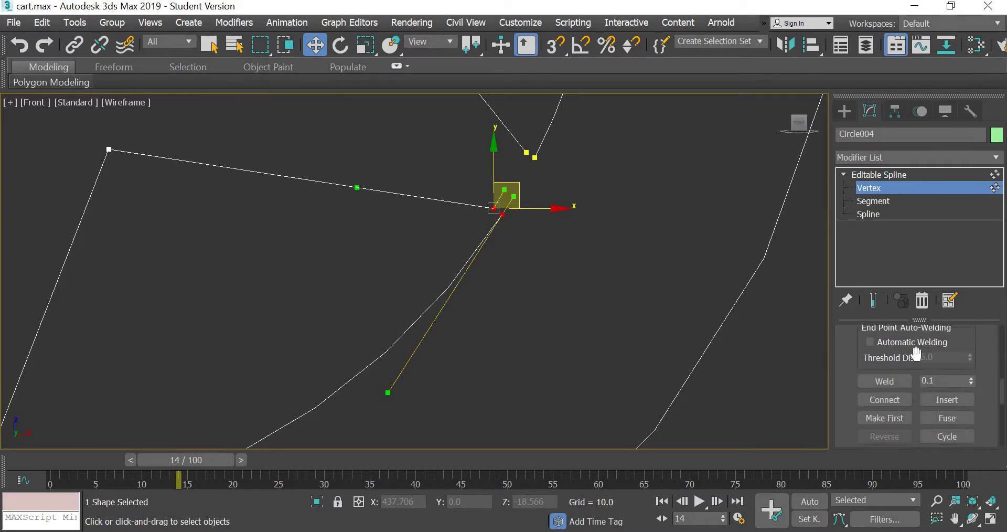
click(873, 382)
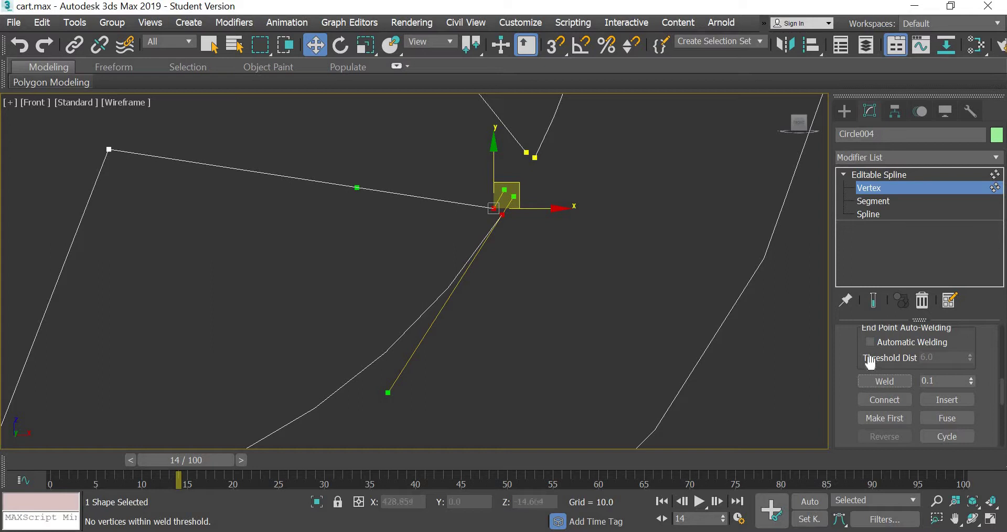
Step: Select both star and circle vertex pairs at the lower-right gap and weld them with a threshold of 74.1
scroll(467, 273, up, 5)
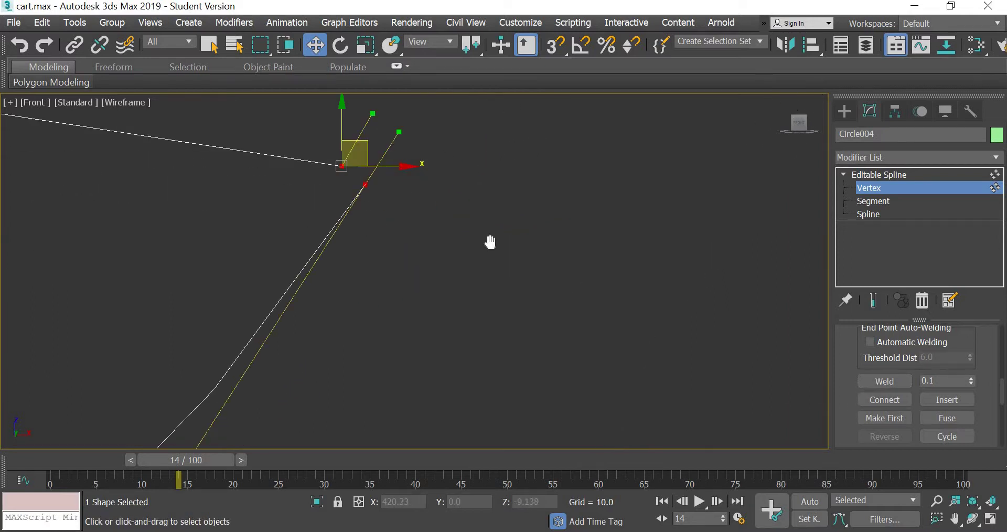
scroll(495, 242, down, 5)
drag(558, 150, 431, 276)
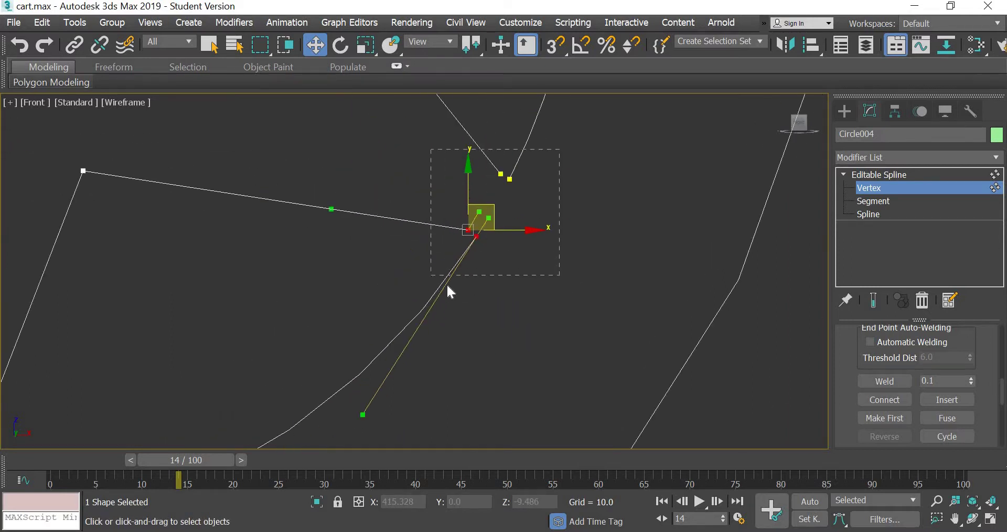
drag(972, 379, 985, 233)
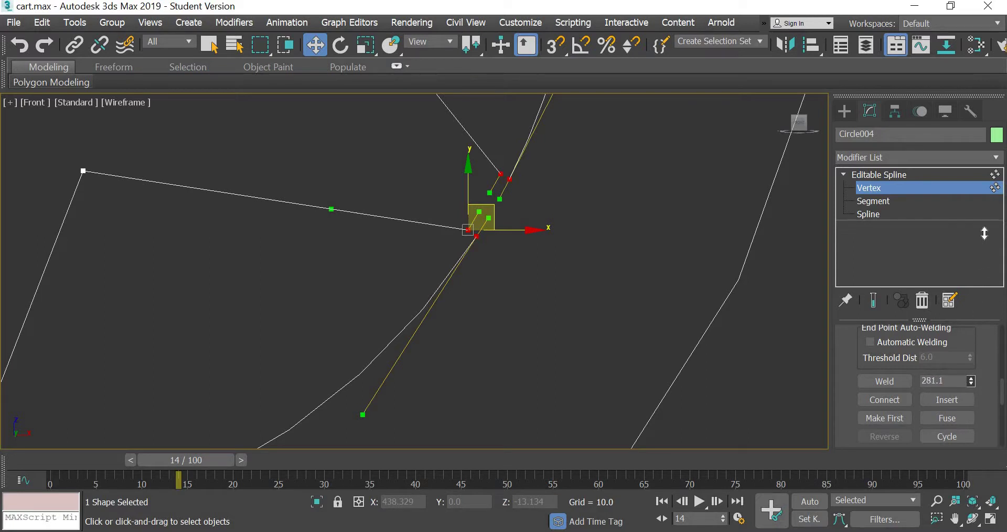
drag(974, 436, 949, 350)
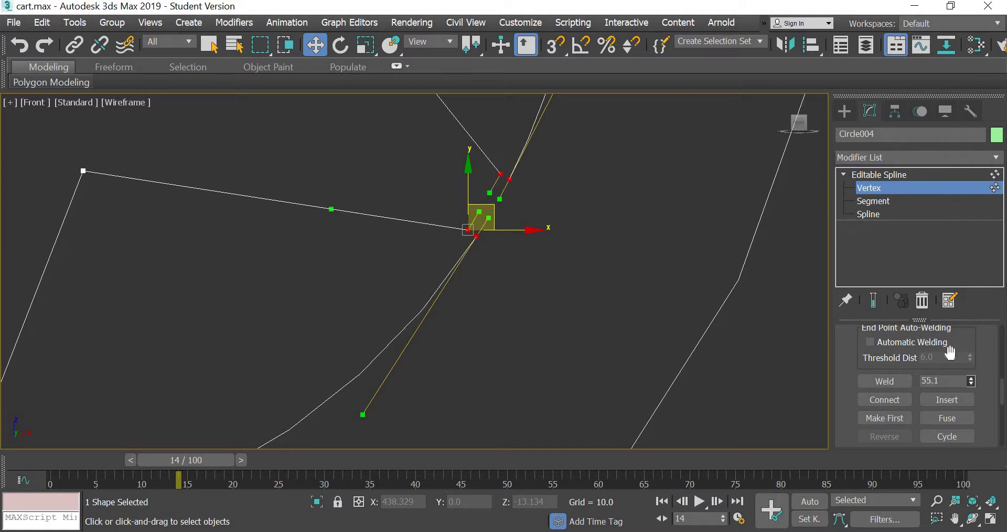
click(899, 381)
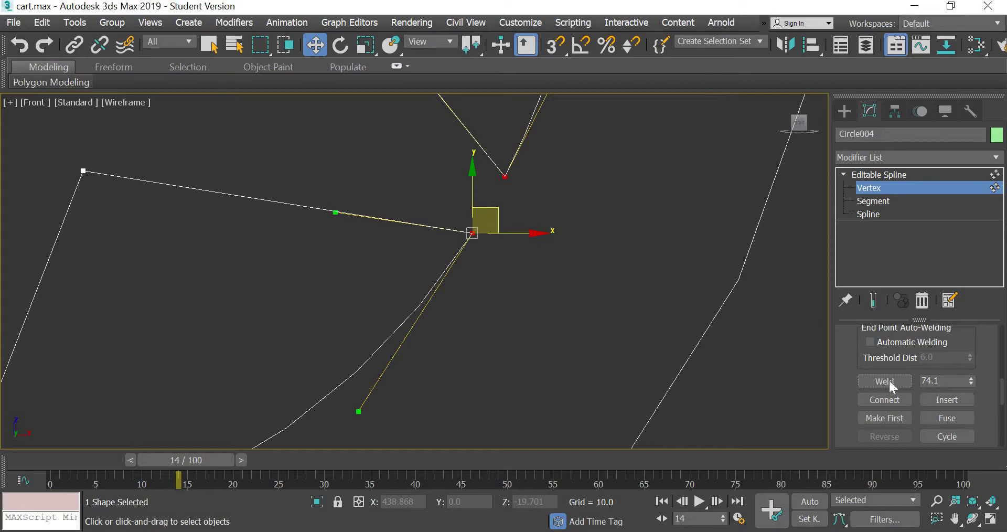
Step: Select the star and circle end vertices at the bottom gap and weld them
middle_drag(169, 326, 577, 114)
drag(402, 289, 243, 382)
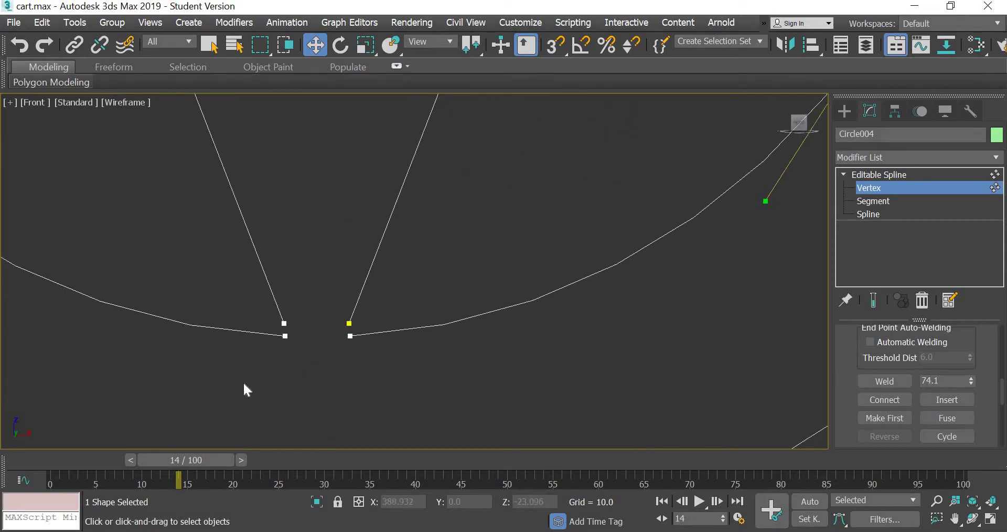
click(886, 382)
Step: Try to weld the vertex pairs at the lower-left gap with a threshold of 306.1, and undo the weld
middle_drag(182, 276, 630, 385)
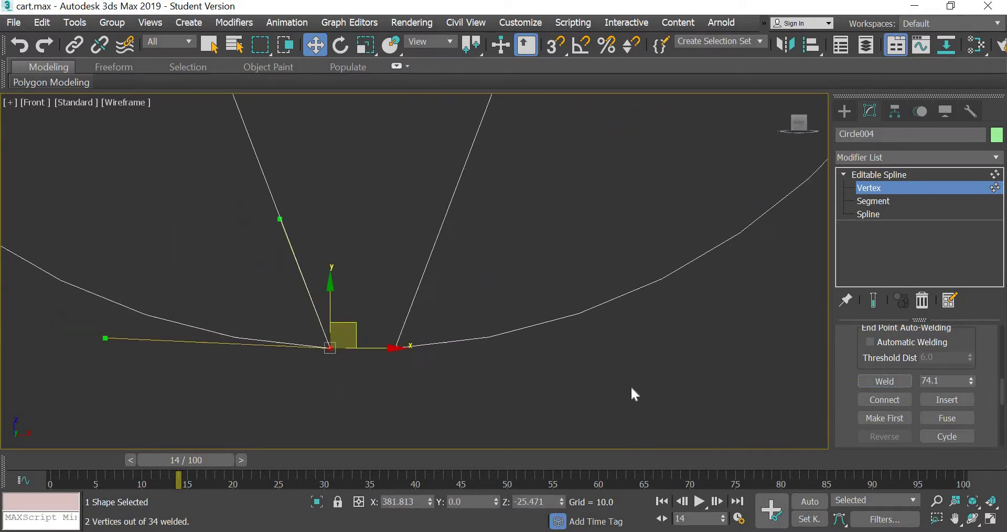
scroll(631, 386, down, 3)
drag(515, 219, 433, 310)
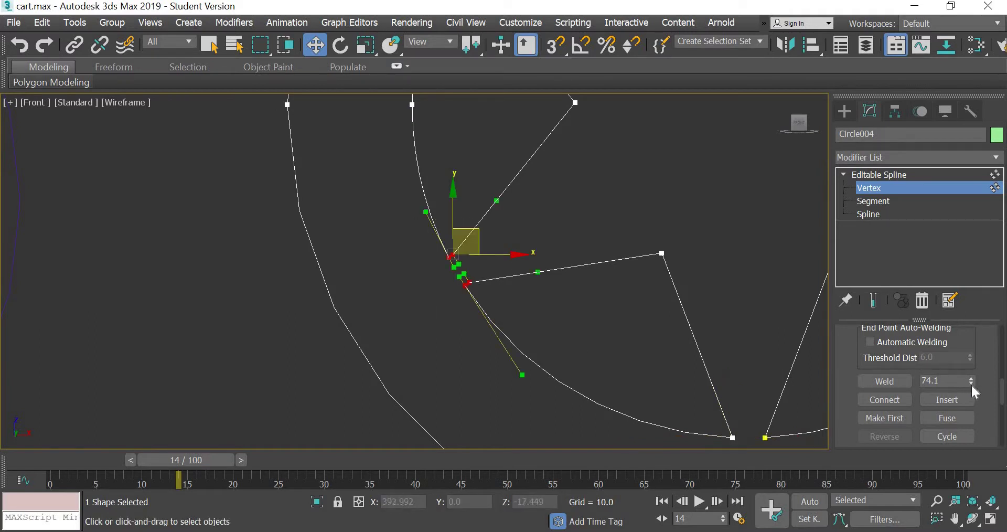
drag(971, 382, 971, 275)
click(893, 379)
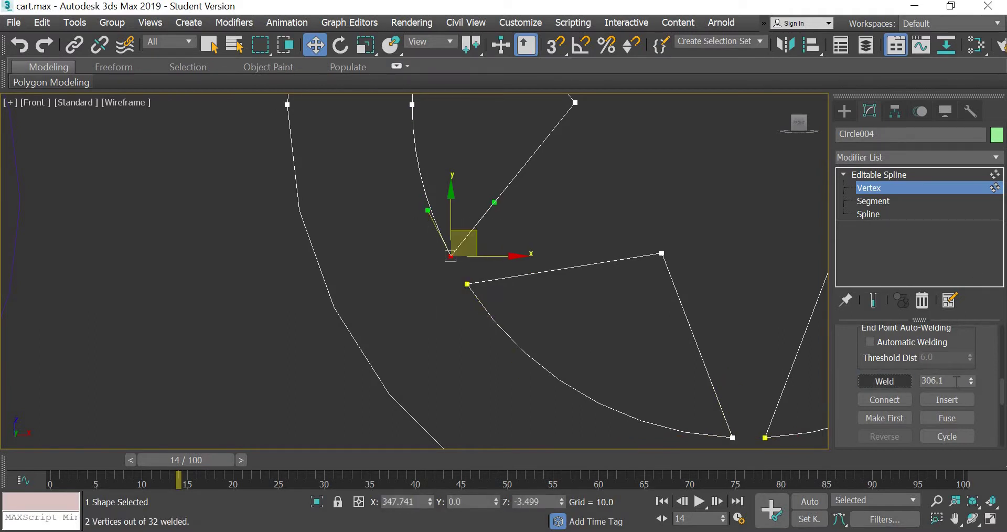
key(ctrl+z)
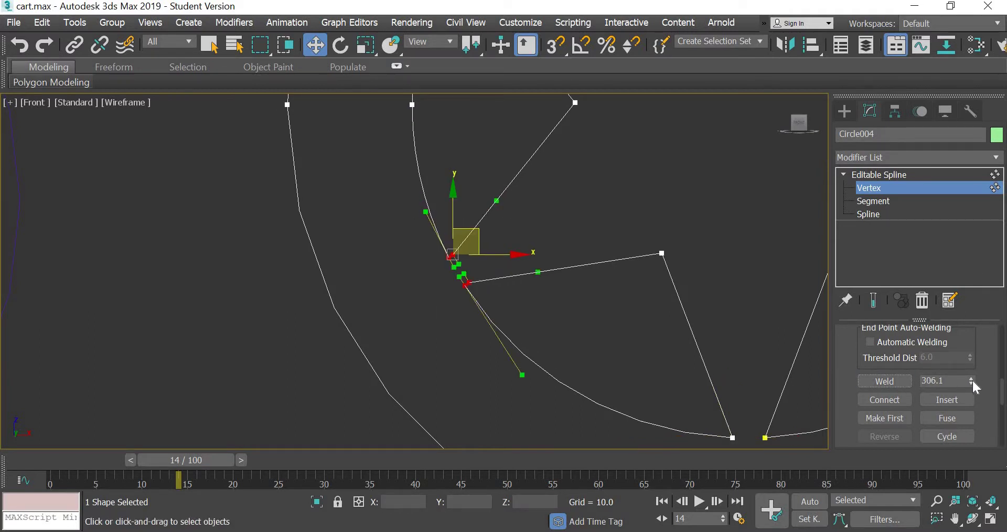
Step: Try to weld the lower-left vertex pairs with thresholds of 747.1 and 1424.1, undoing each attempt
drag(973, 380, 964, 194)
click(890, 382)
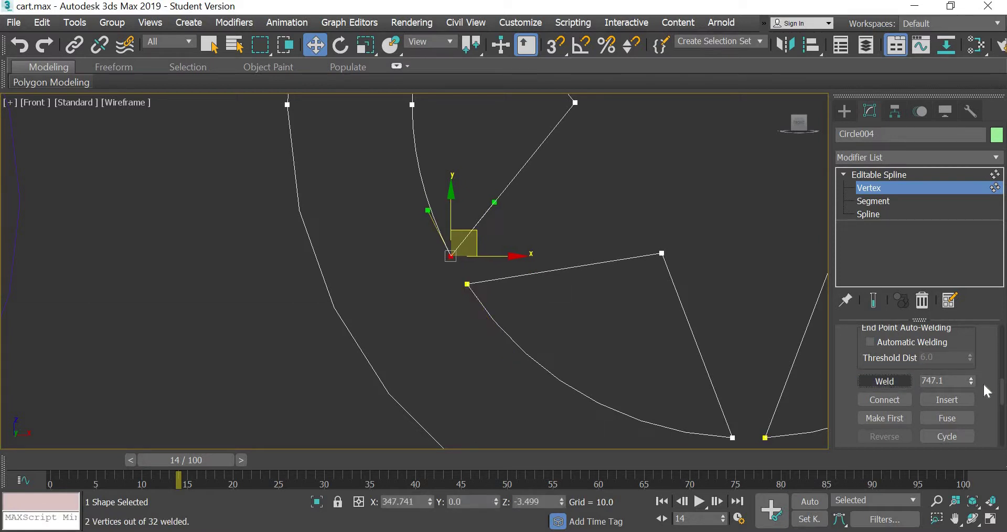
key(ctrl+z)
drag(971, 379, 988, 25)
click(895, 378)
key(ctrl+z)
key(ctrl+z)
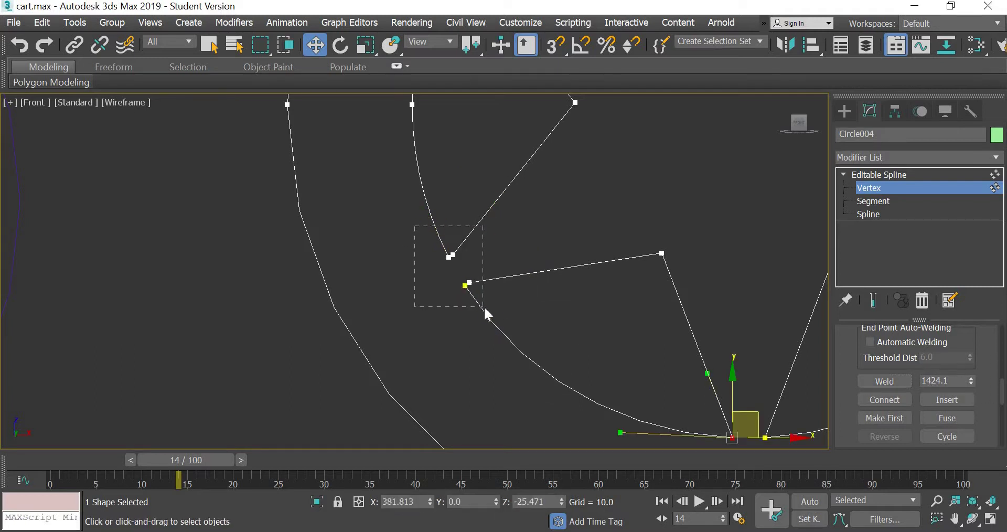
Step: Reselect the vertex pairs at the lower-left gap and weld them with a threshold of 5
drag(484, 307, 484, 307)
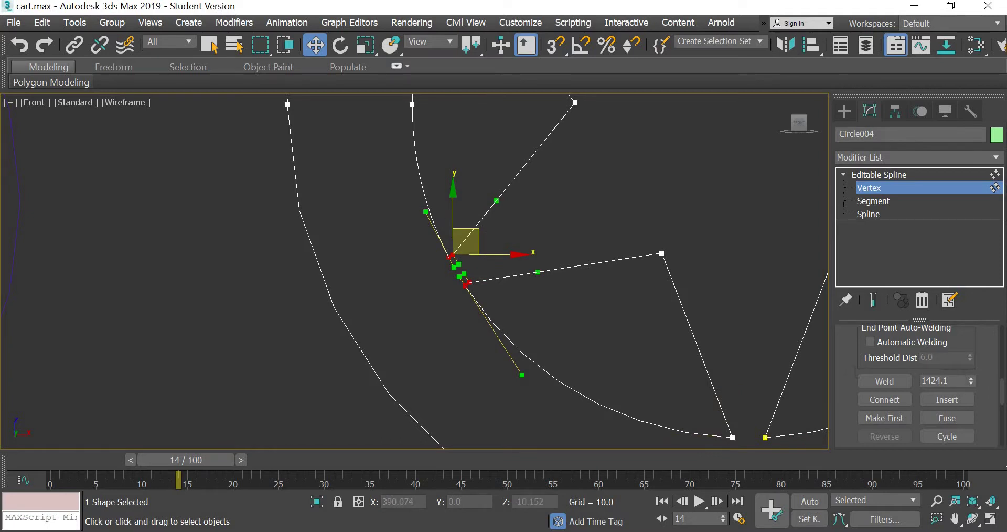
drag(953, 381, 839, 367)
text(5)
key(Return)
click(893, 381)
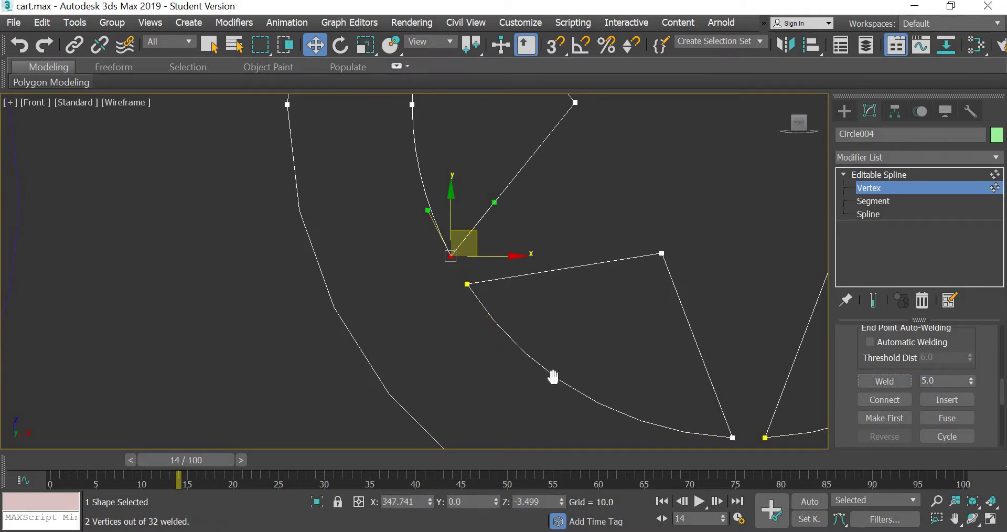
Step: Select the star and circle vertex pairs at the upper-left gap and weld them
middle_drag(553, 377, 557, 481)
middle_drag(514, 193, 488, 415)
scroll(489, 414, up, 3)
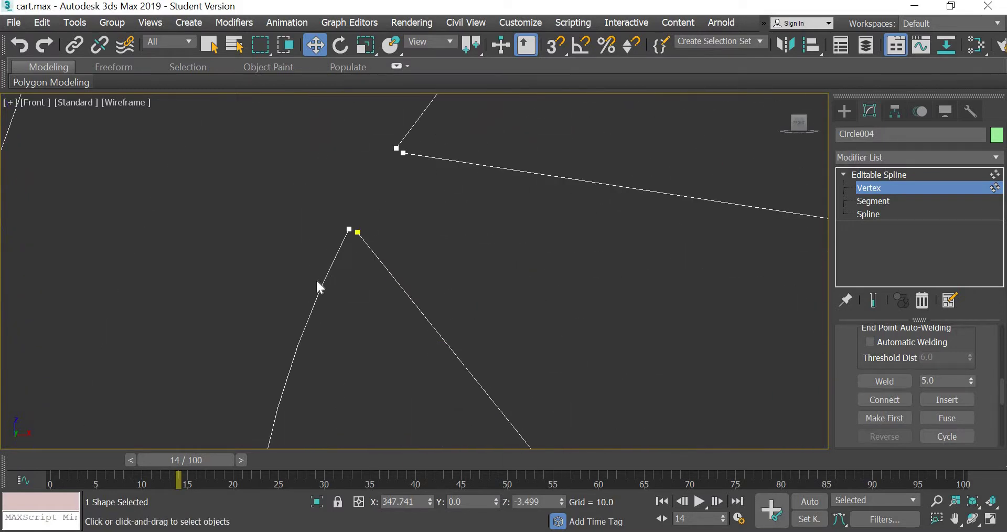
click(893, 378)
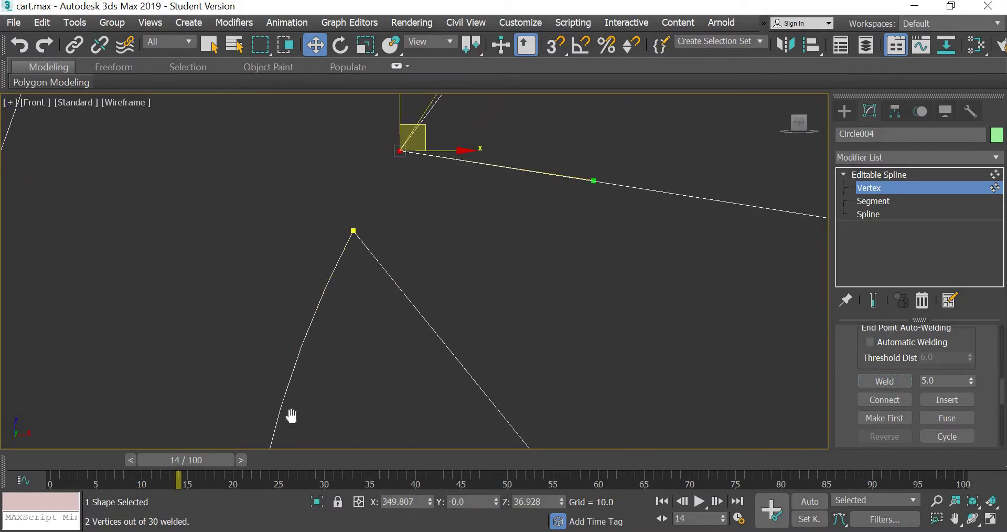
Step: Weld the star and circle vertex pairs at the top gap and at the upper-right gap
middle_drag(292, 414, 390, 369)
middle_drag(456, 289, 21, 394)
scroll(457, 278, down, 3)
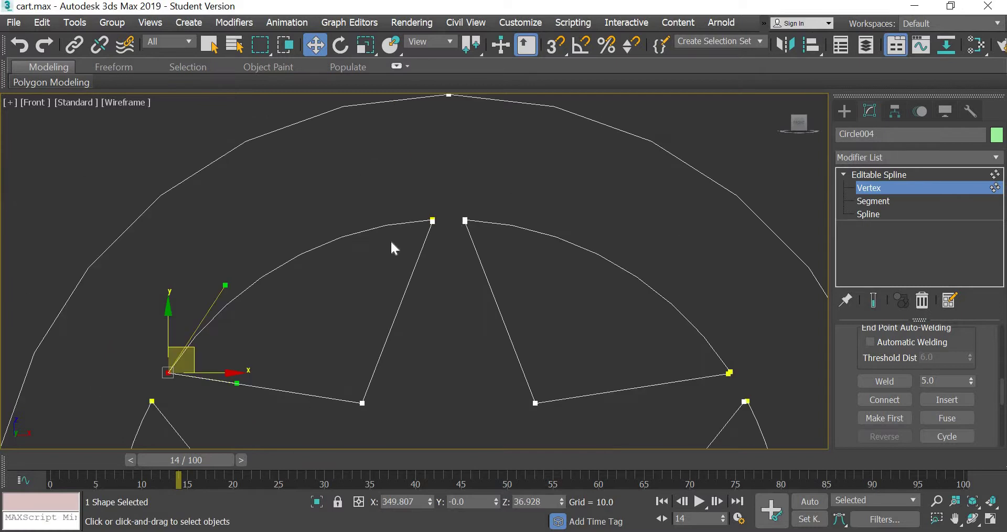
click(898, 379)
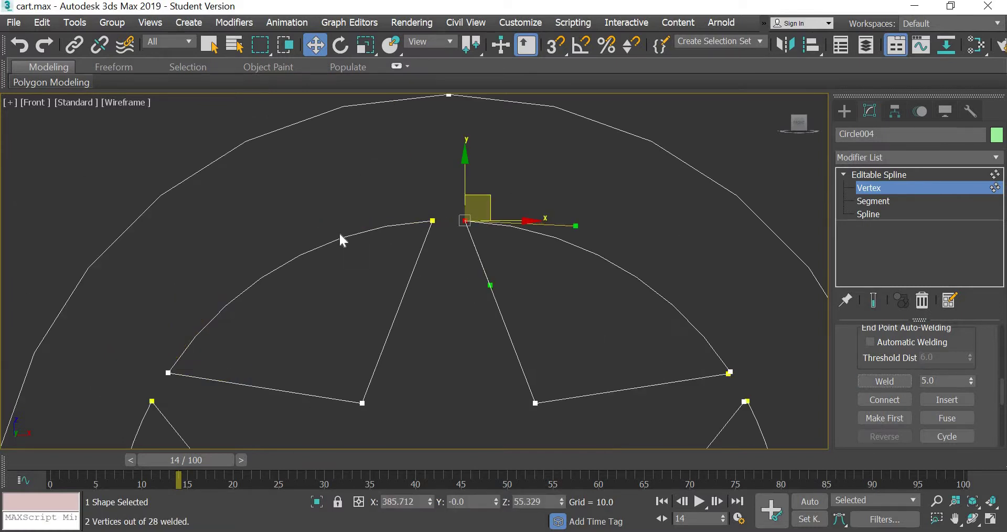
middle_drag(709, 426, 436, 314)
click(898, 381)
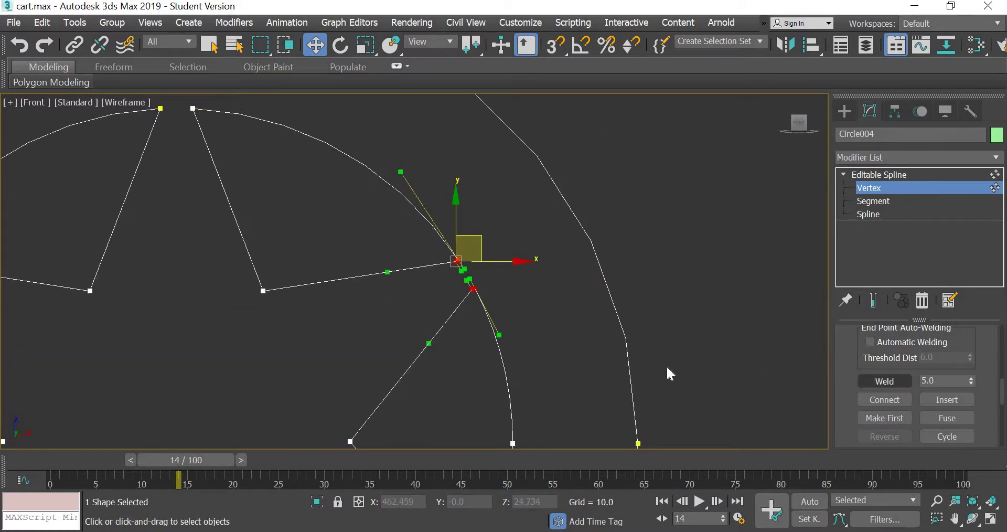
Step: Check the welded joints around the star wheel, and leave Vertex editing with the wheel deselected
middle_drag(537, 394, 542, 163)
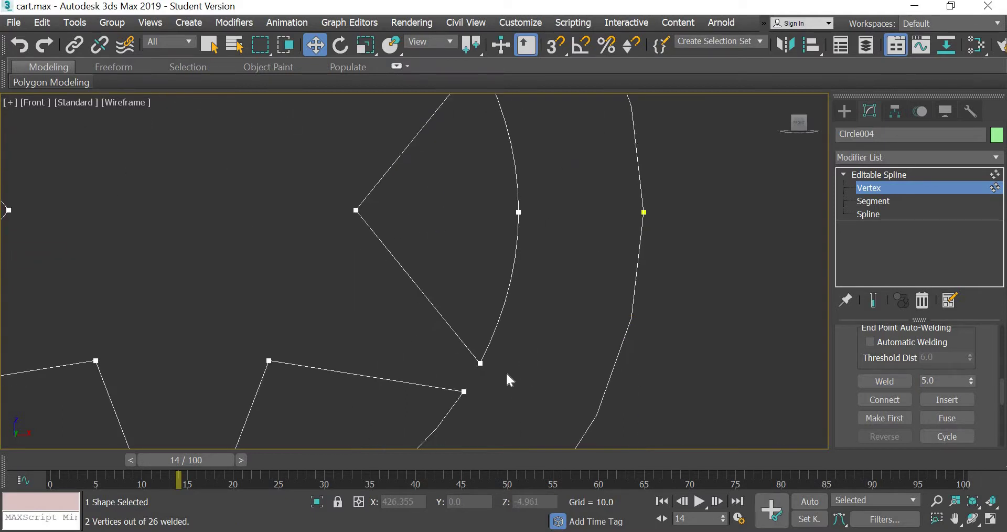
scroll(530, 374, up, 5)
scroll(548, 383, down, 9)
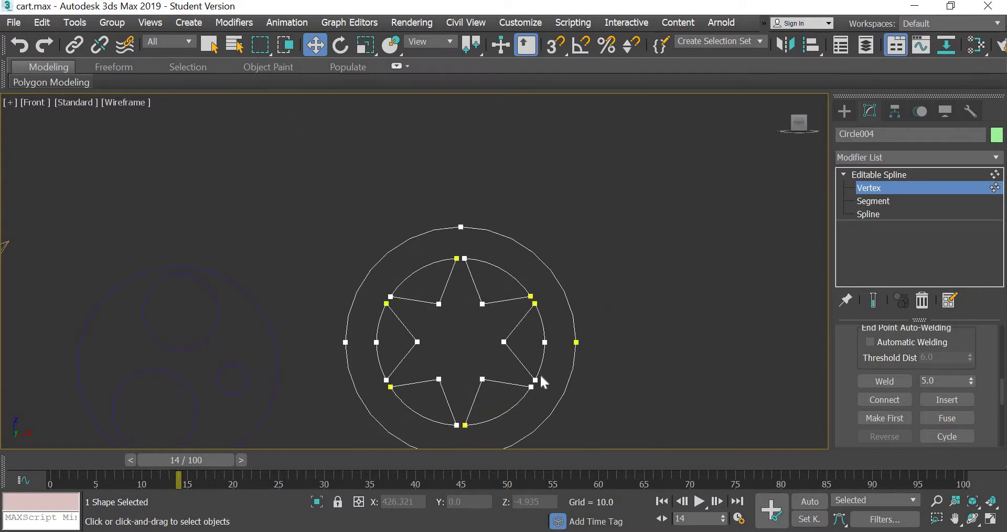
scroll(541, 377, up, 3)
scroll(541, 377, down, 3)
scroll(541, 377, up, 1)
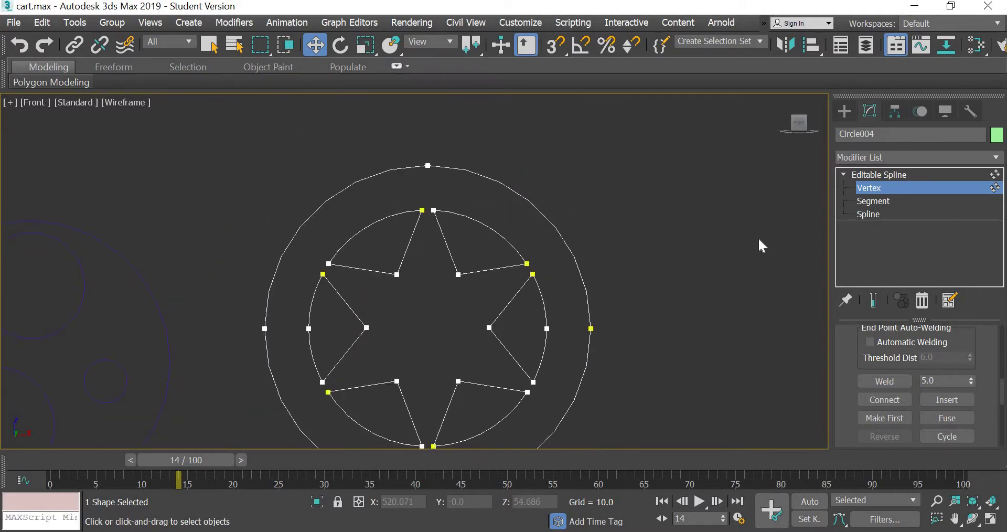
click(845, 111)
click(682, 361)
middle_drag(668, 306, 691, 250)
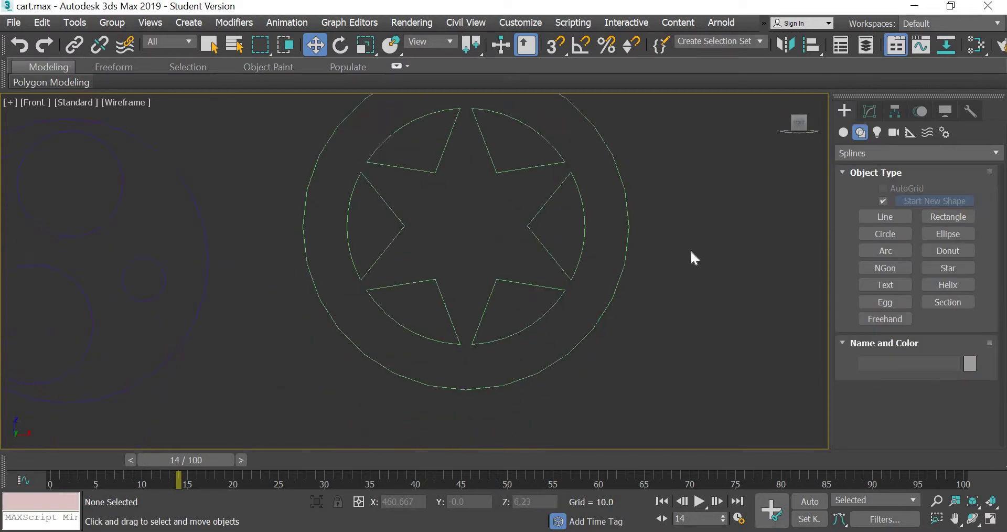
scroll(691, 253, down, 2)
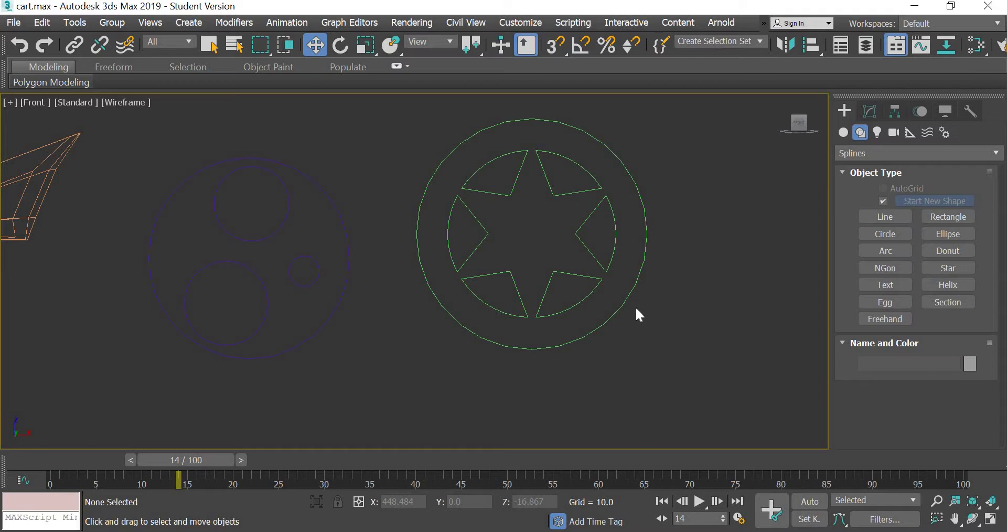
Step: Select the star wheel shape and return to the four-viewport layout with the wheel in view in Perspective
click(620, 306)
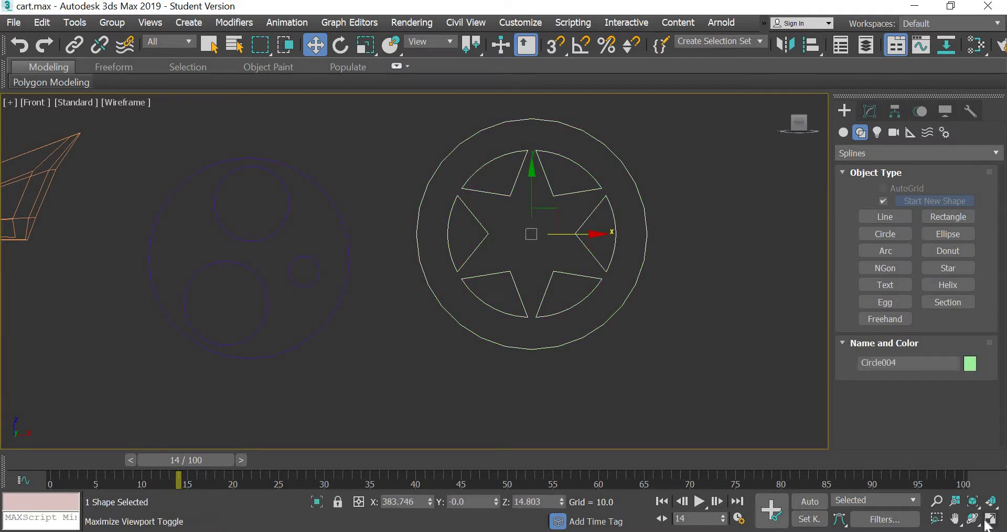
click(991, 519)
middle_drag(710, 399, 424, 441)
middle_drag(555, 378, 635, 405)
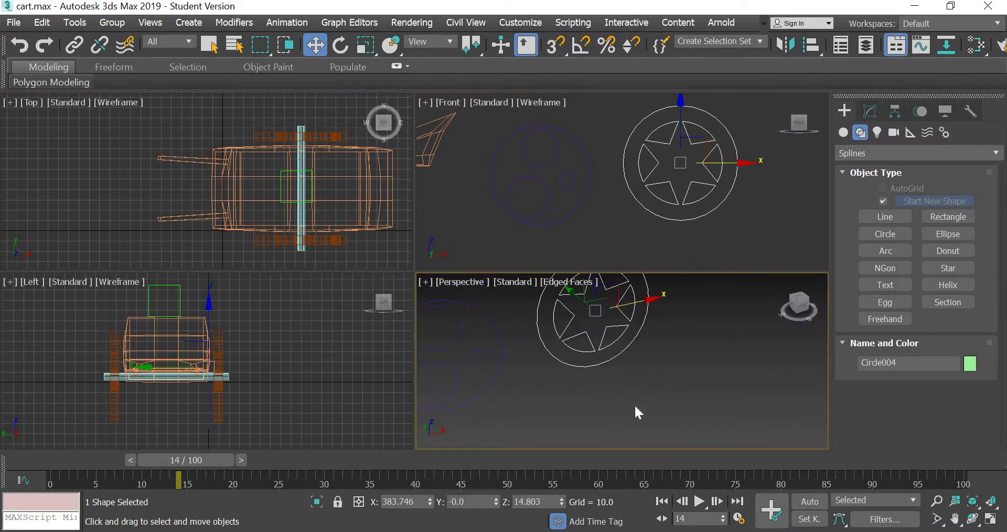
Step: Apply the Extrude modifier to the star wheel with an amount of 11.0
click(871, 112)
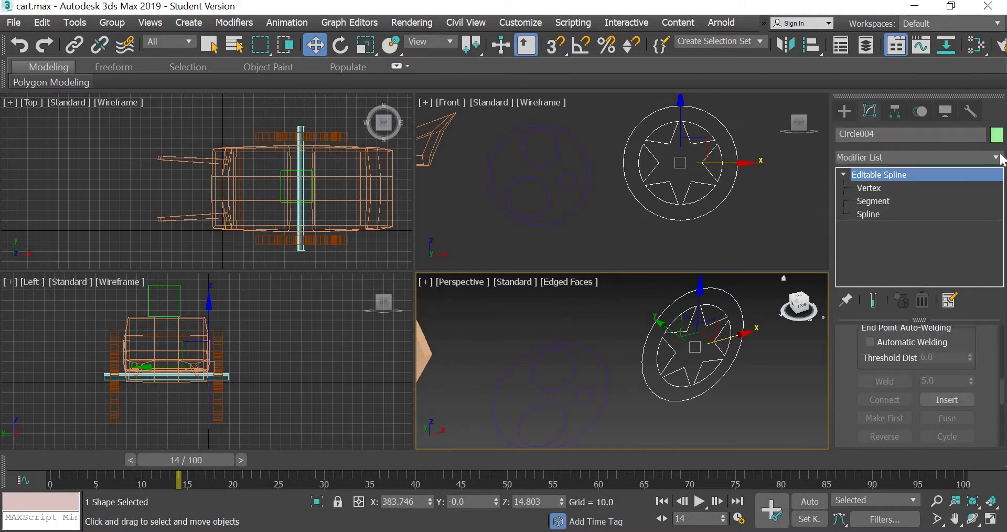
click(997, 159)
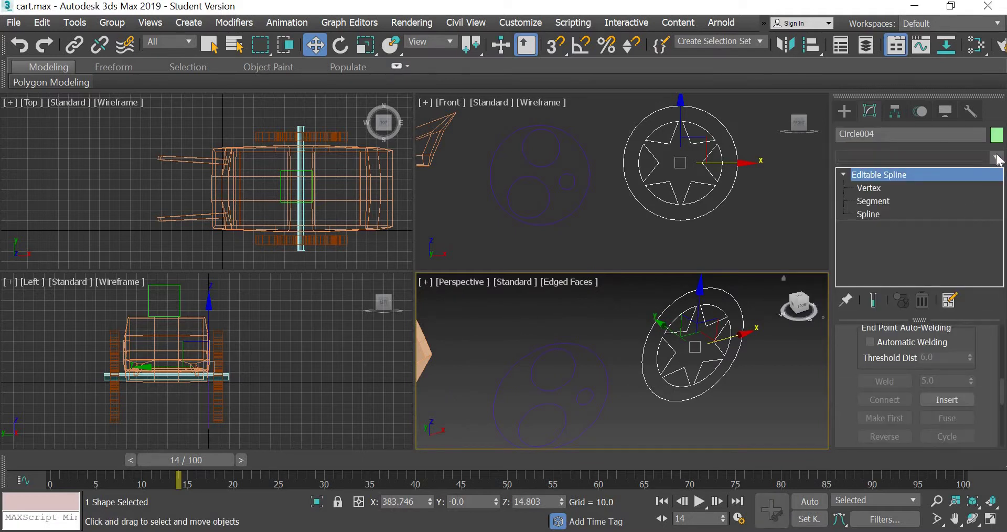
text(ex)
scroll(887, 58, down, 1)
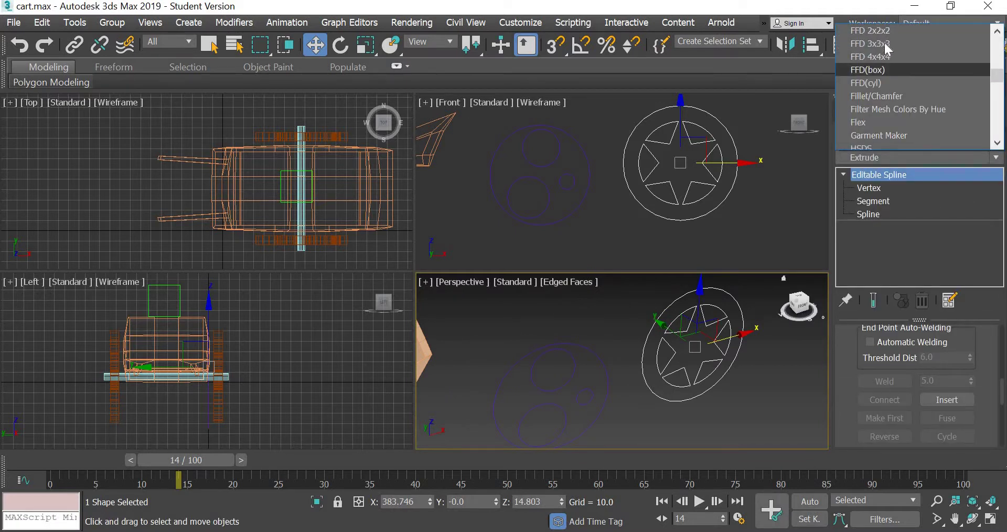
scroll(887, 48, up, 1)
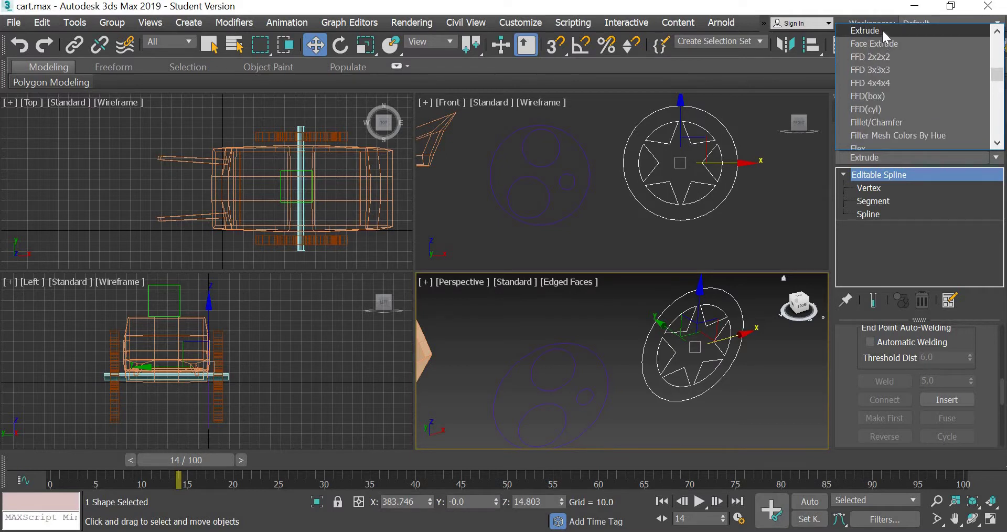
key(Return)
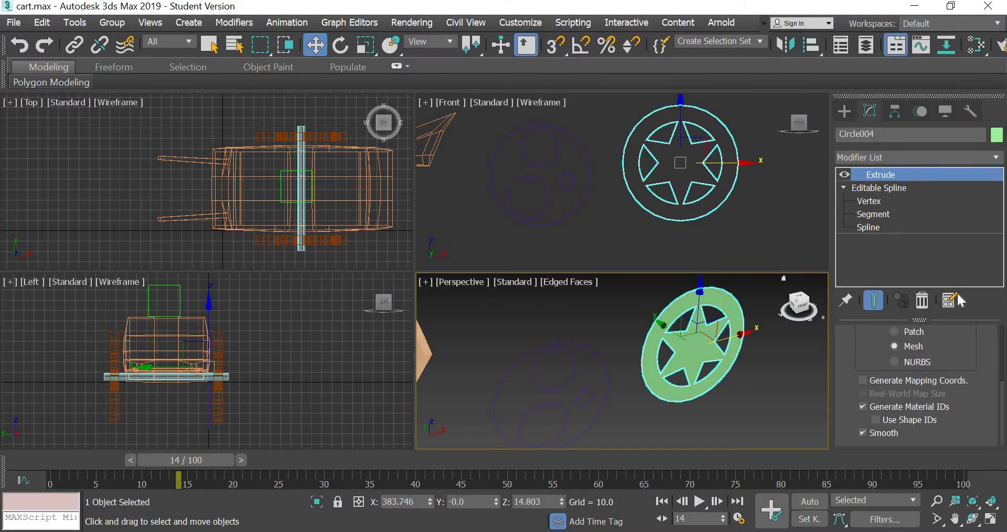
drag(865, 363, 860, 507)
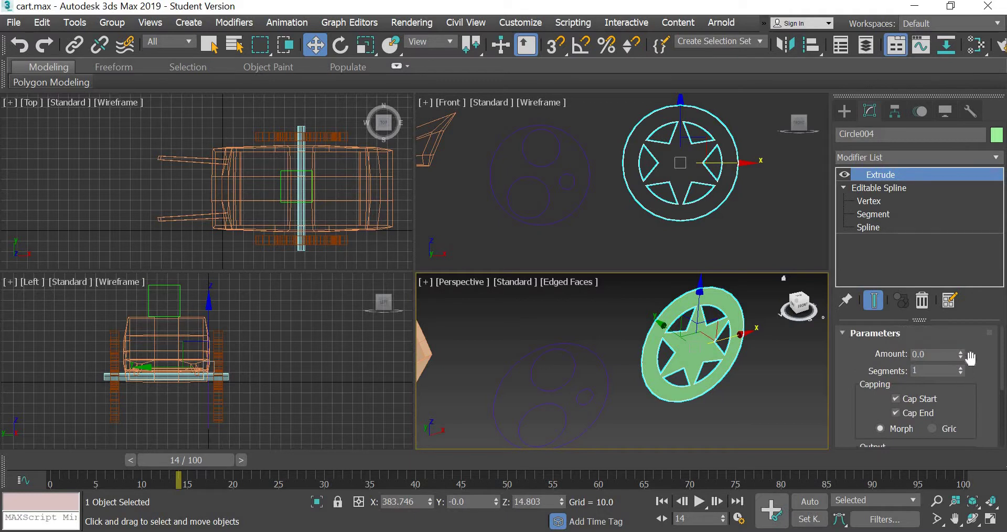
mouse_move(963, 333)
mouse_down()
mouse_move(962, 320)
mouse_move(960, 343)
mouse_up()
Step: Apply the Extrude modifier to the wheel shape with three round holes, and deselect it
click(608, 370)
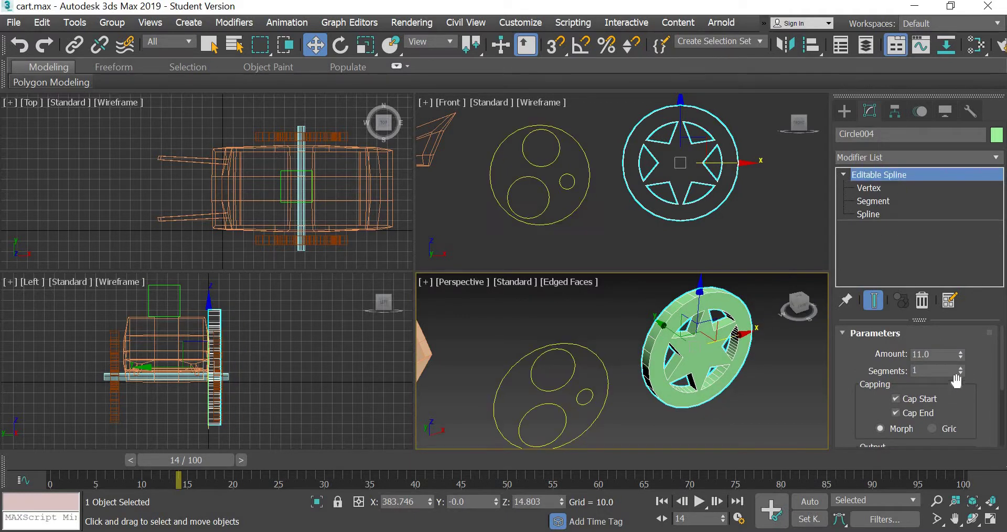
click(998, 159)
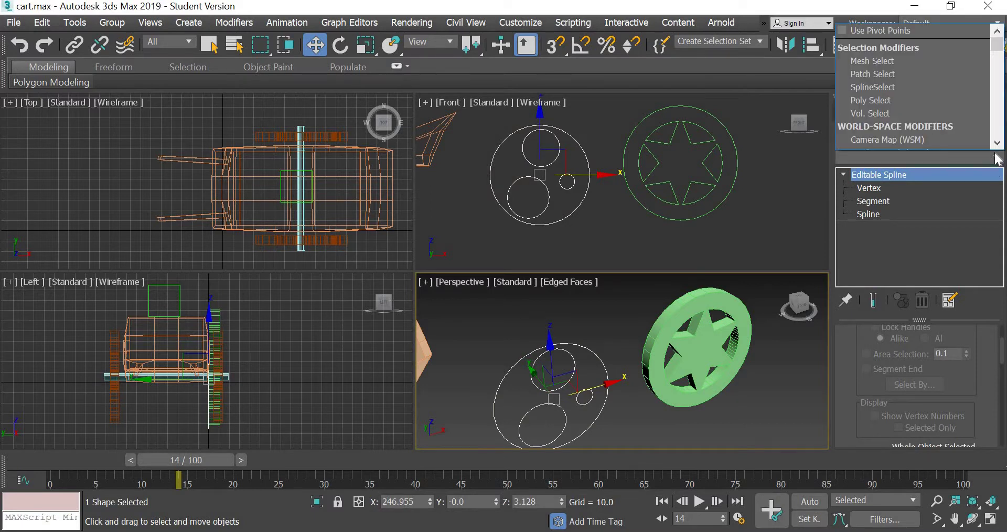
scroll(886, 59, down, 10)
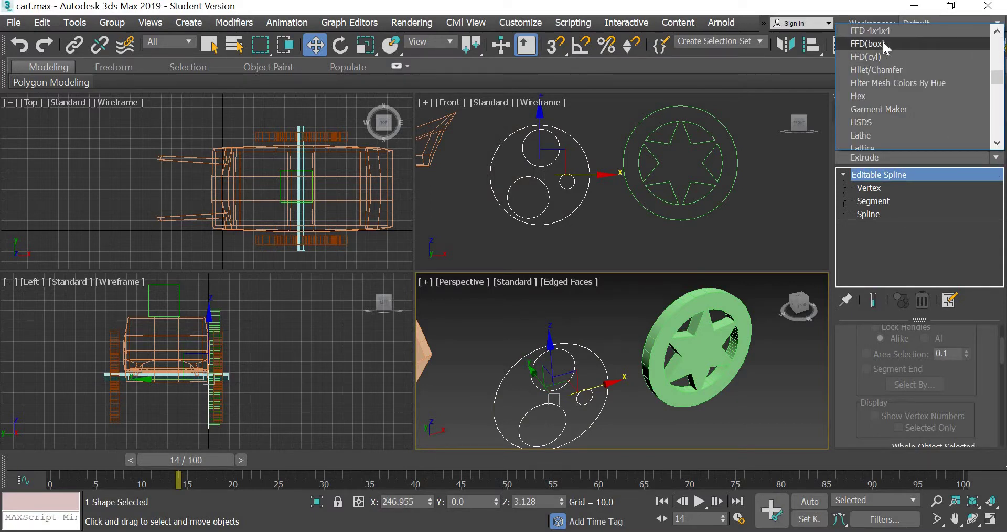
scroll(882, 39, up, 2)
click(877, 30)
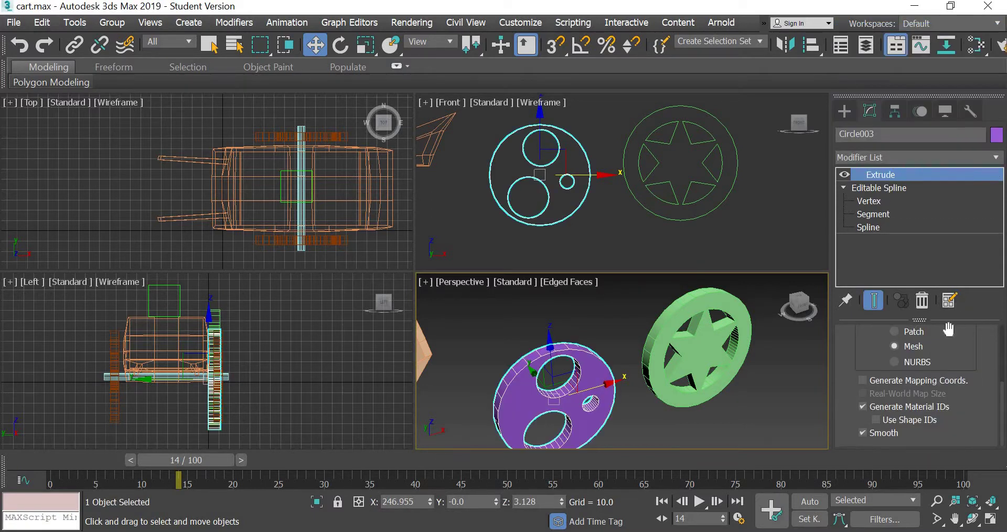
click(695, 415)
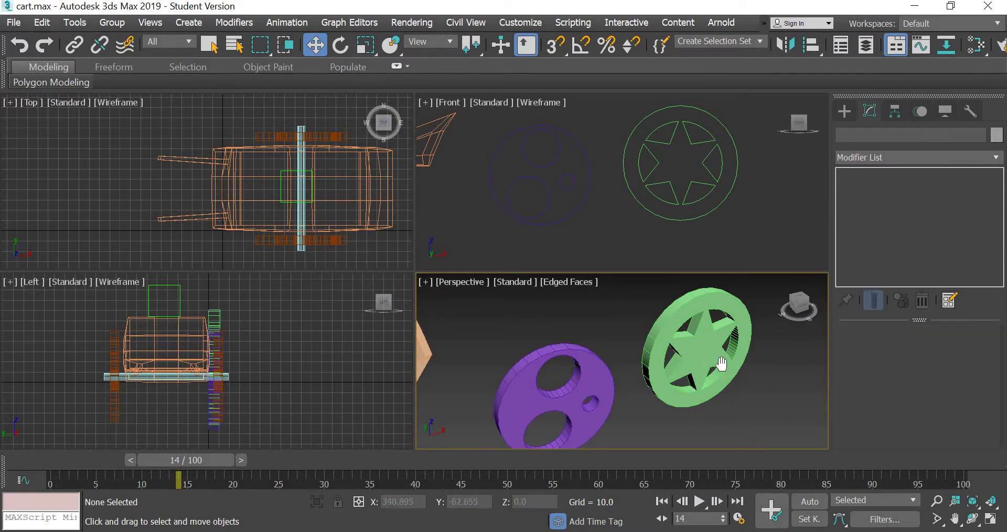
Step: Examine the two extruded wheels beside the existing cart in a maximized Perspective view
key(z)
click(990, 519)
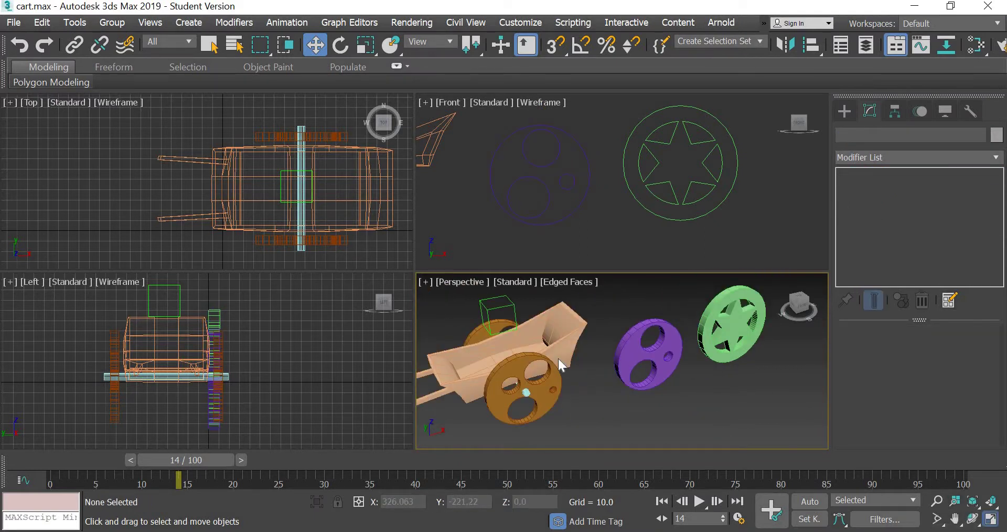
scroll(454, 392, up, 3)
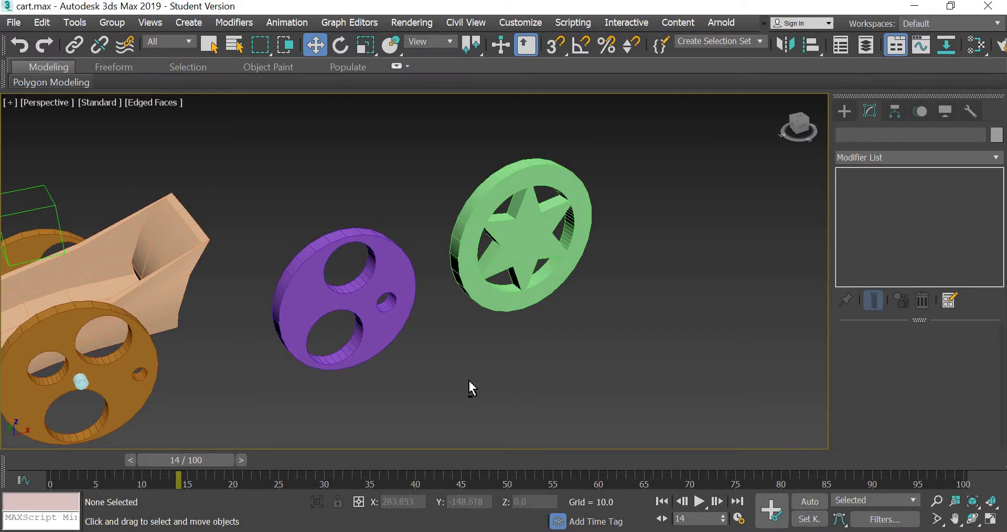
mouse_move(469, 382)
alt+middle_down()
mouse_move(485, 391)
mouse_move(455, 395)
alt+middle_up()
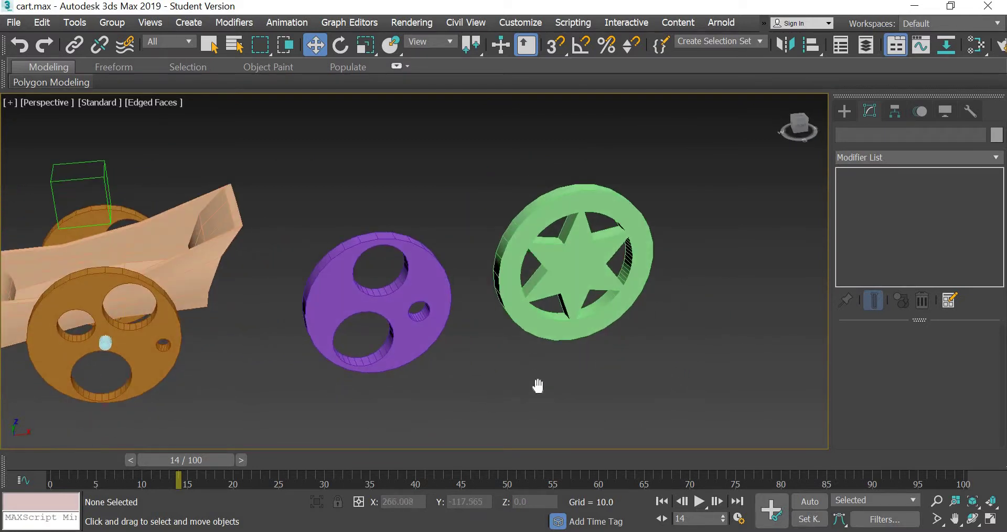
middle_drag(538, 385, 535, 391)
click(608, 302)
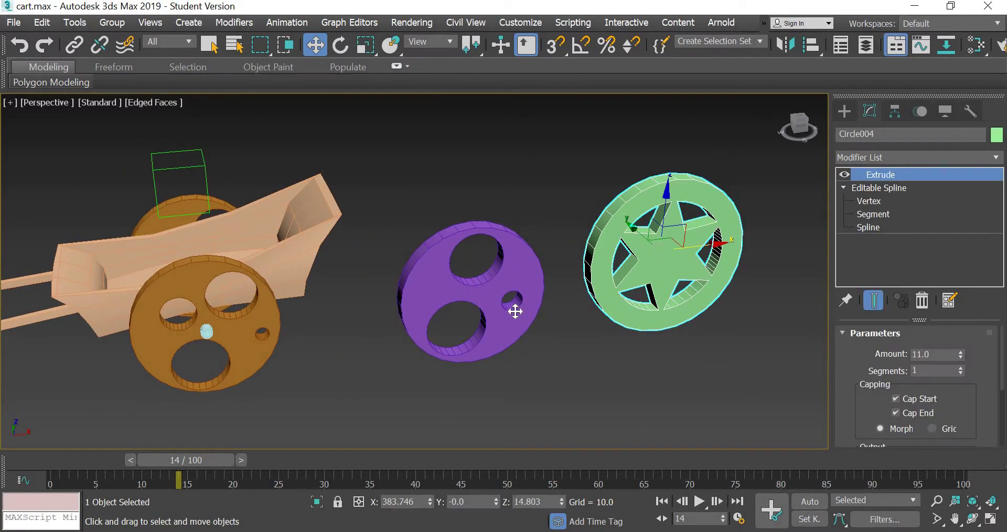
click(515, 312)
click(606, 375)
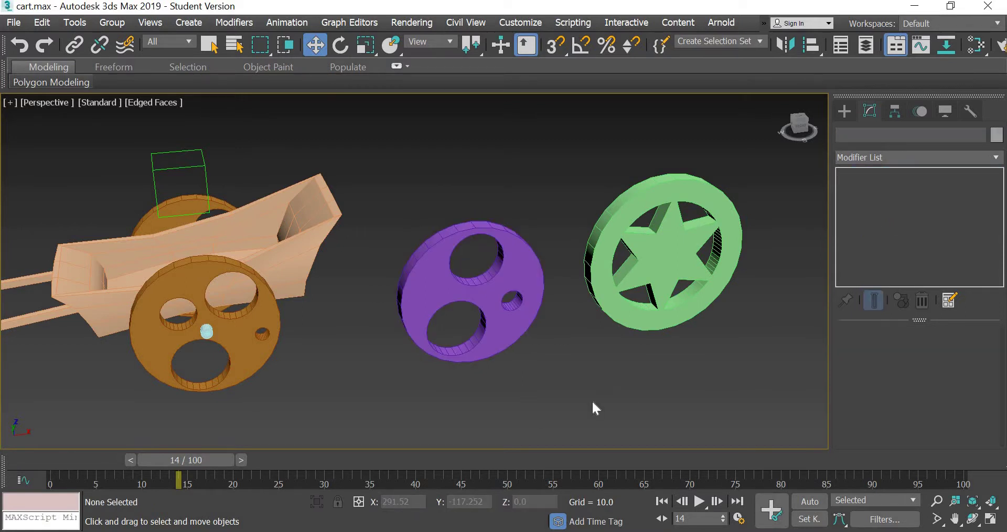
click(662, 281)
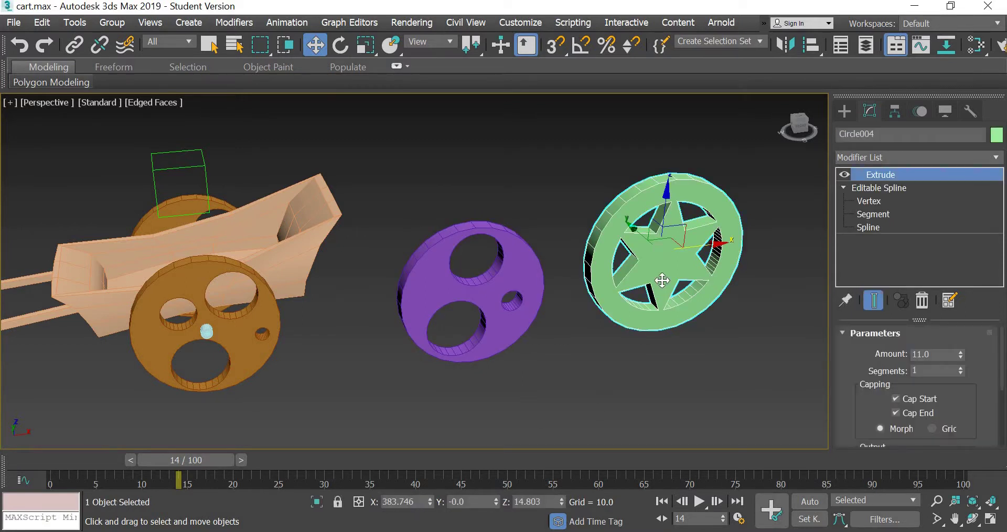
click(536, 357)
middle_drag(536, 356, 737, 350)
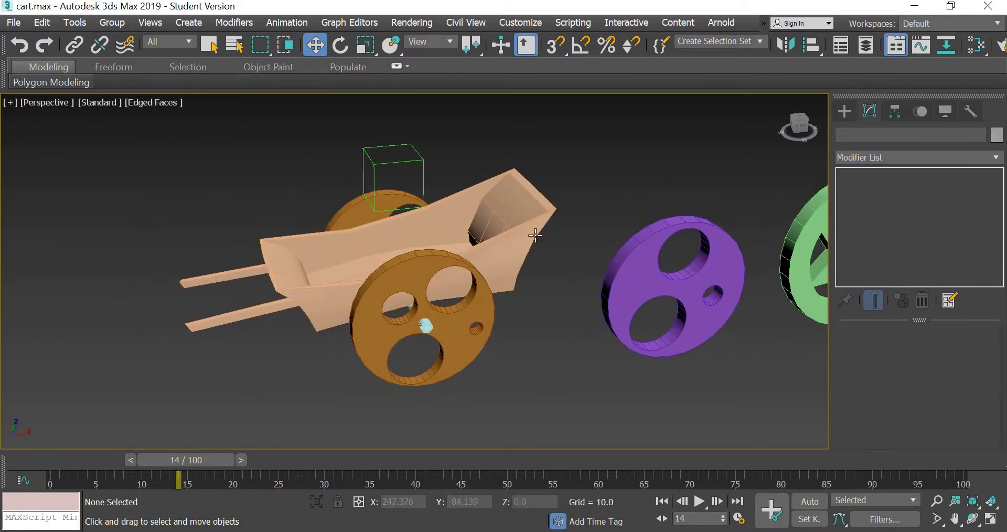
middle_drag(413, 420, 153, 453)
Step: Create a box in the Top view alongside the holed wheel, about 67 long, 134 wide and 24 high
click(844, 112)
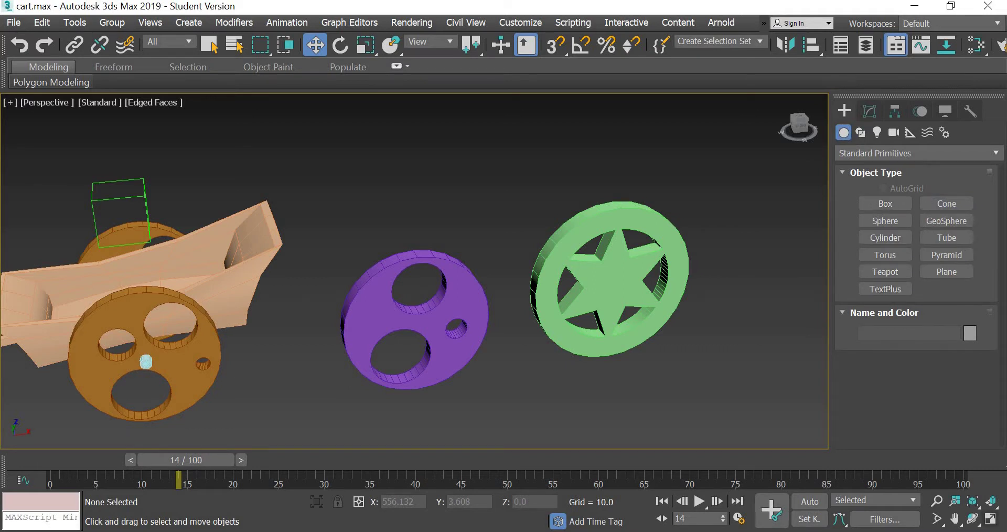
click(990, 519)
middle_drag(366, 193, 56, 148)
scroll(243, 208, down, 3)
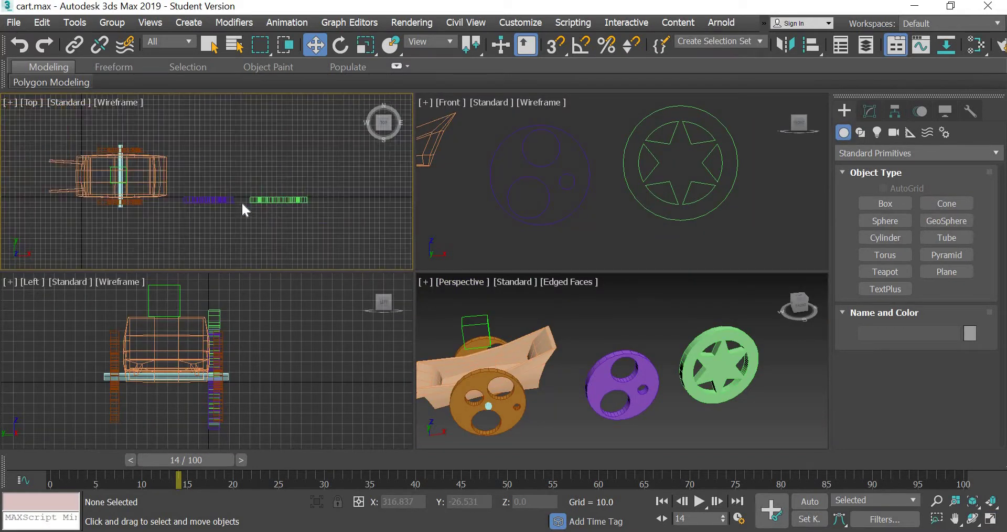
scroll(242, 201, up, 3)
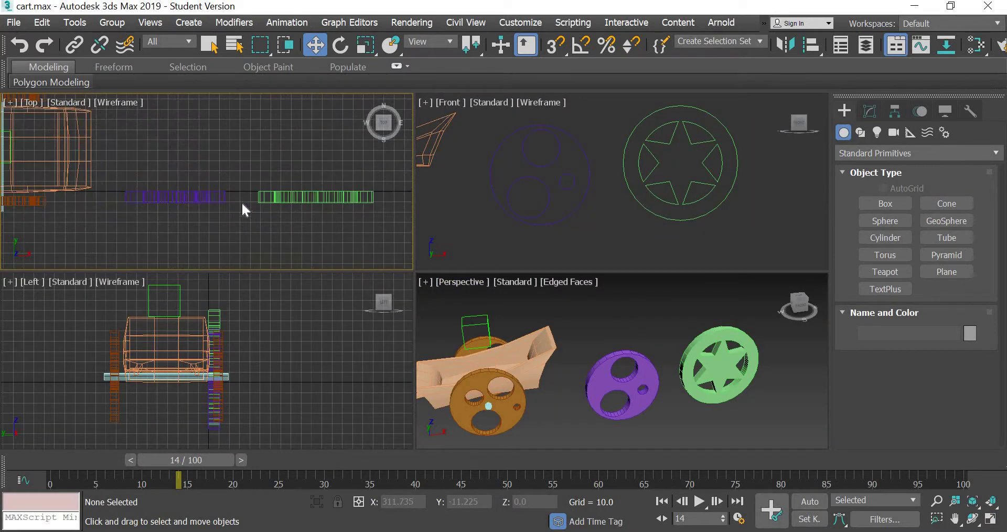
click(893, 202)
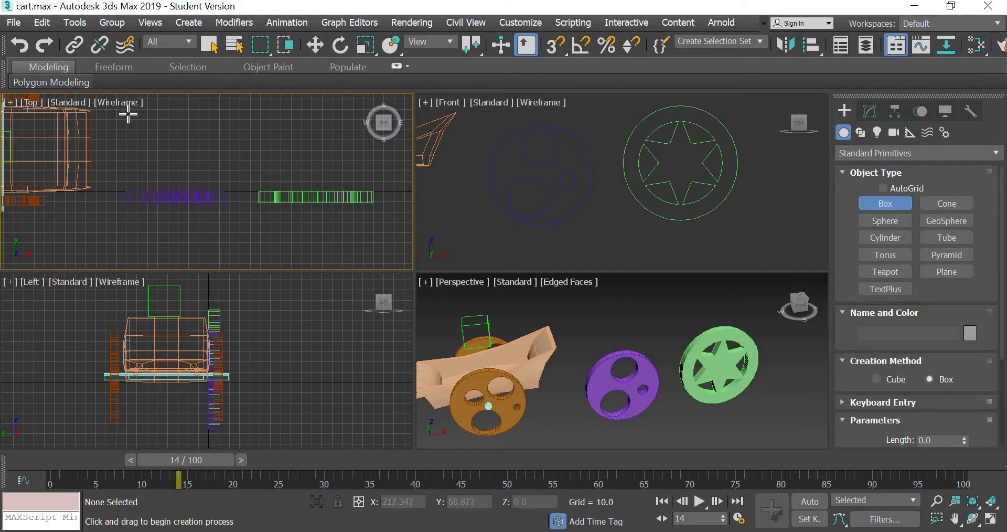
drag(127, 115, 264, 183)
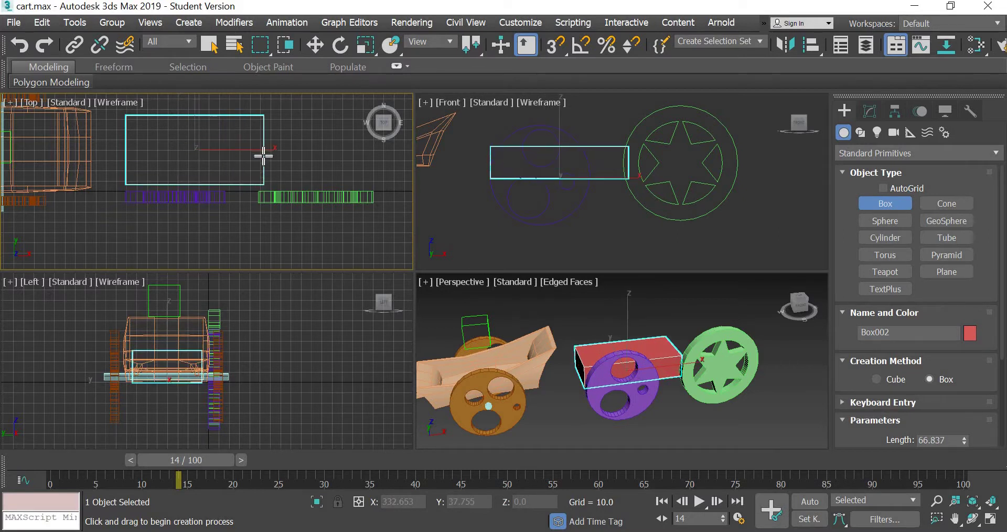
click(263, 160)
click(315, 45)
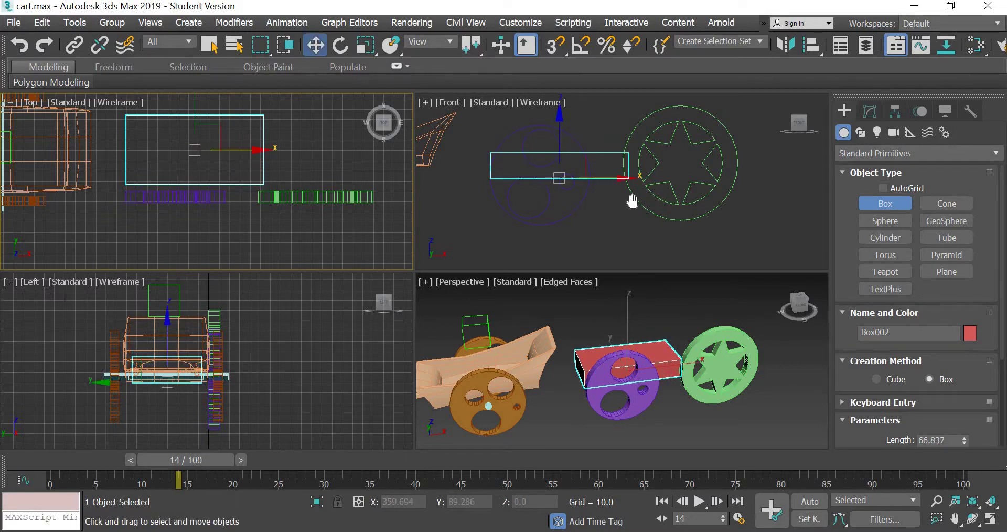
Step: Set the box's length, width and height segments to 3 each, and deselect it
middle_drag(634, 198, 692, 198)
click(871, 111)
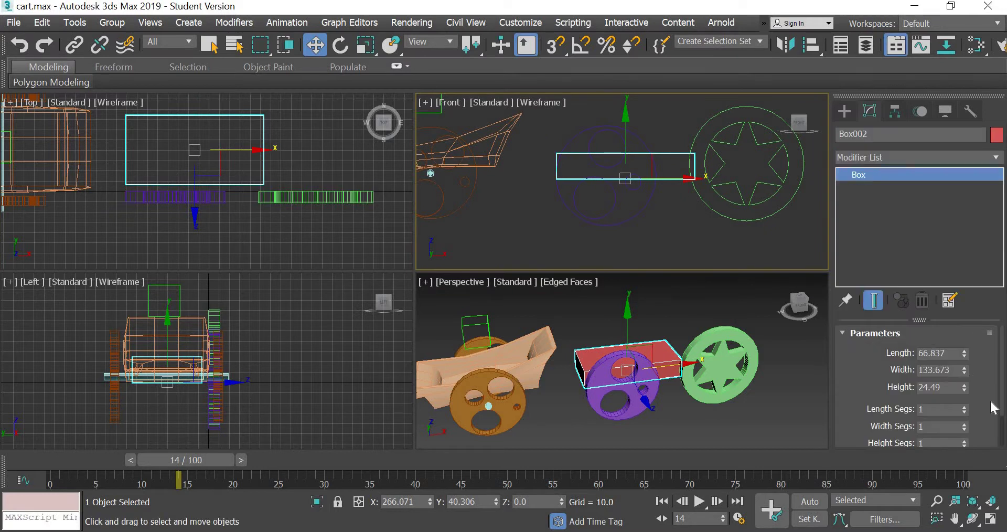
click(965, 406)
click(965, 406)
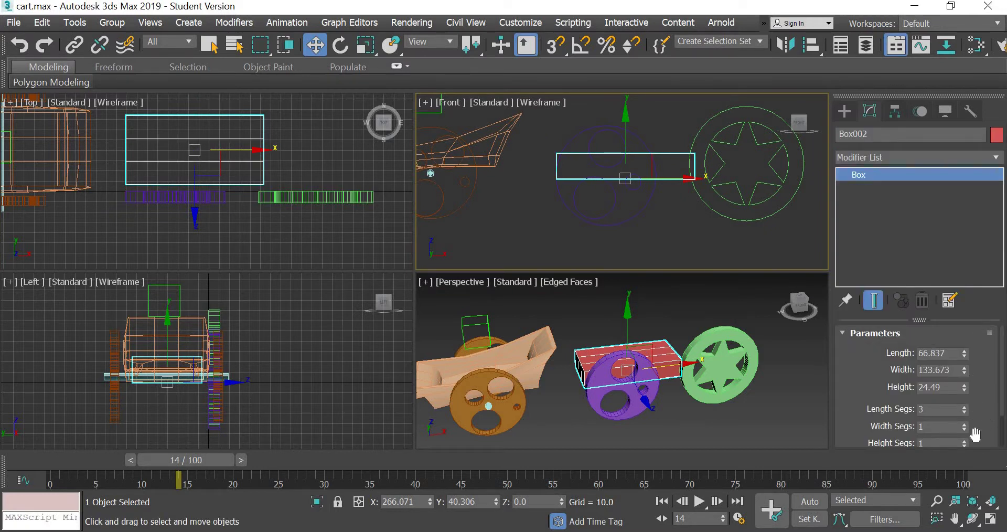
click(965, 423)
click(966, 423)
scroll(967, 399, down, 2)
click(965, 394)
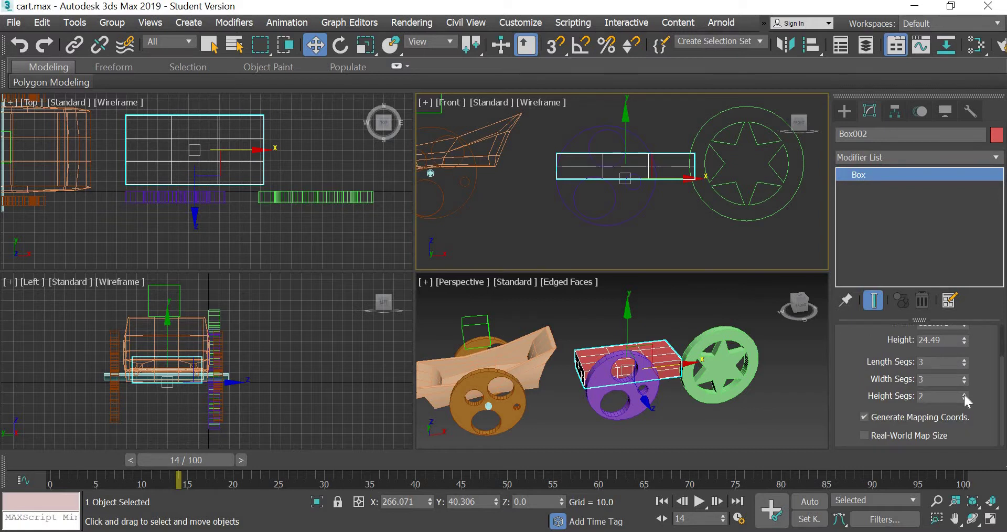
click(964, 394)
click(697, 419)
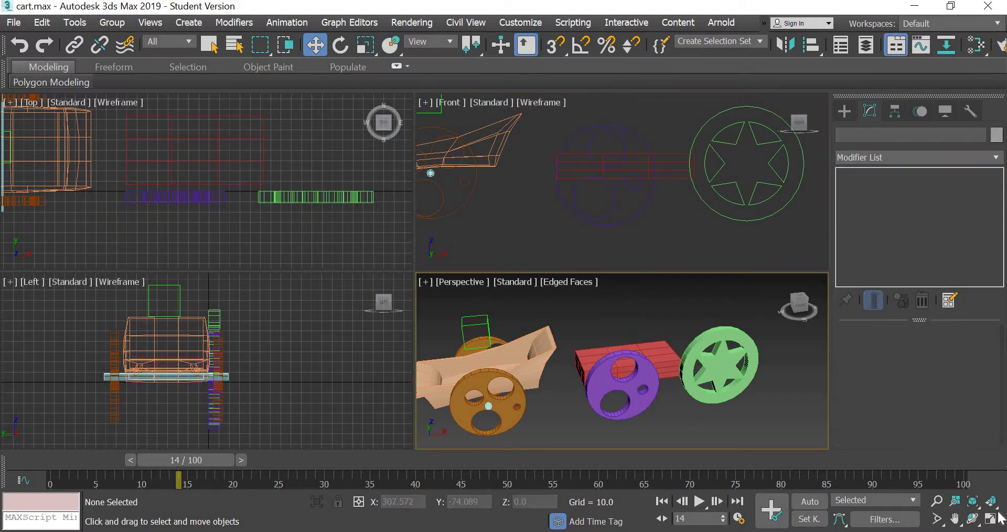
Step: Convert the red box to an Editable Poly in the maximized Perspective view
click(991, 519)
click(506, 284)
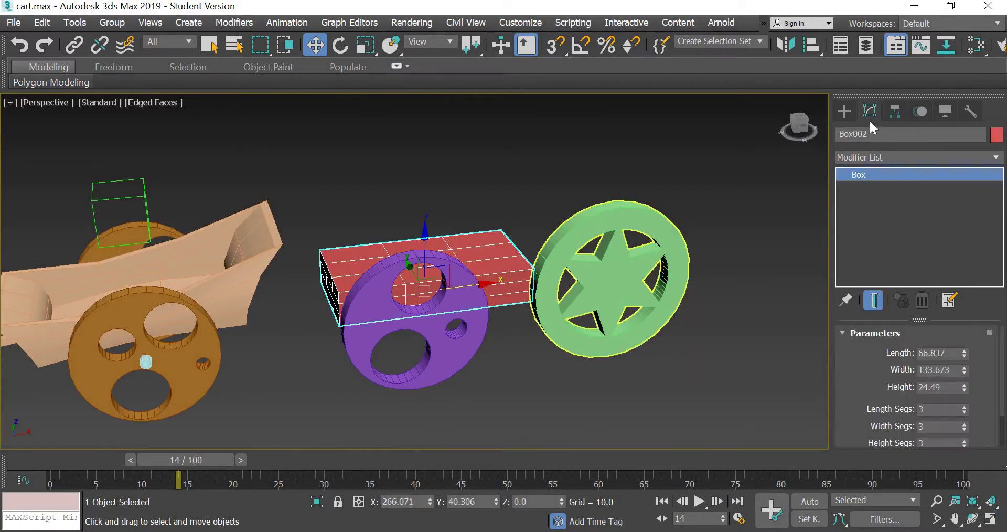
alt+middle_drag(532, 371, 534, 383)
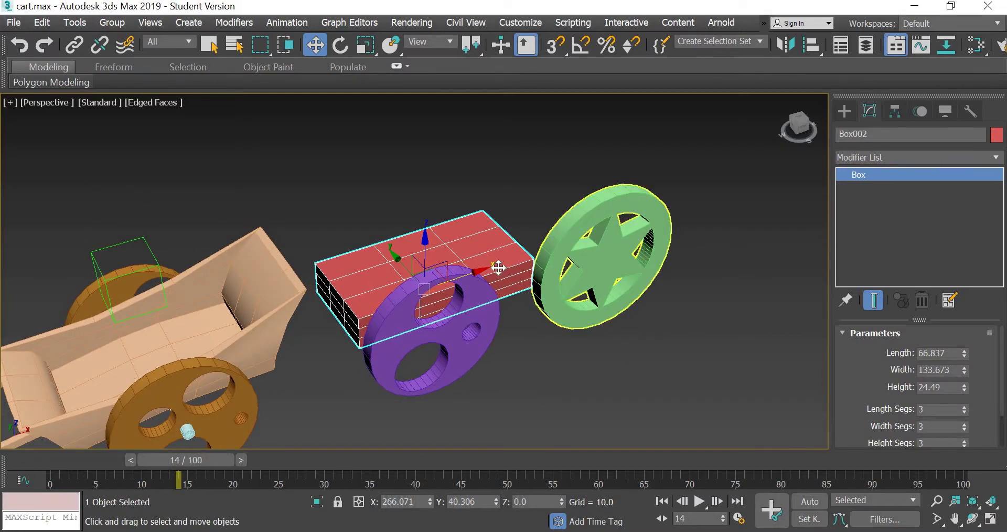
right_click(519, 370)
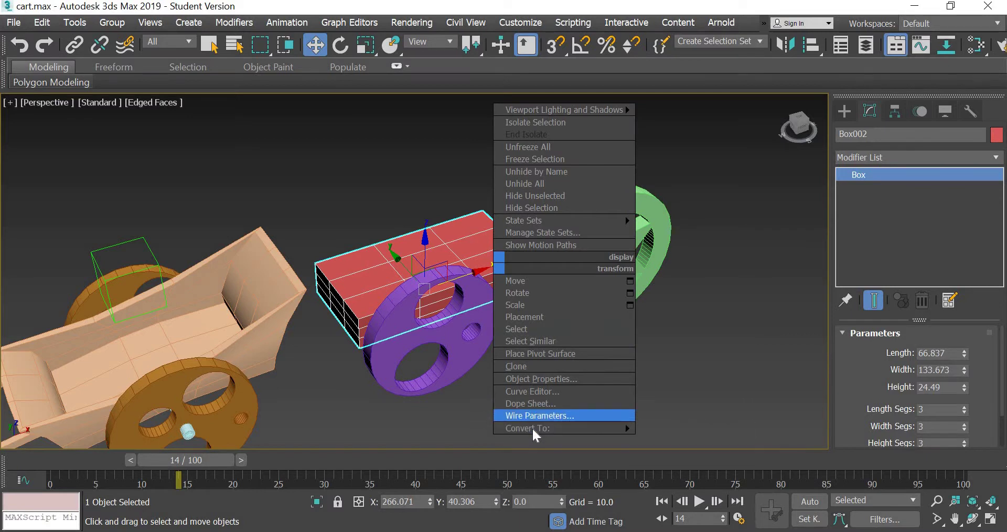
mouse_move(532, 427)
click(713, 440)
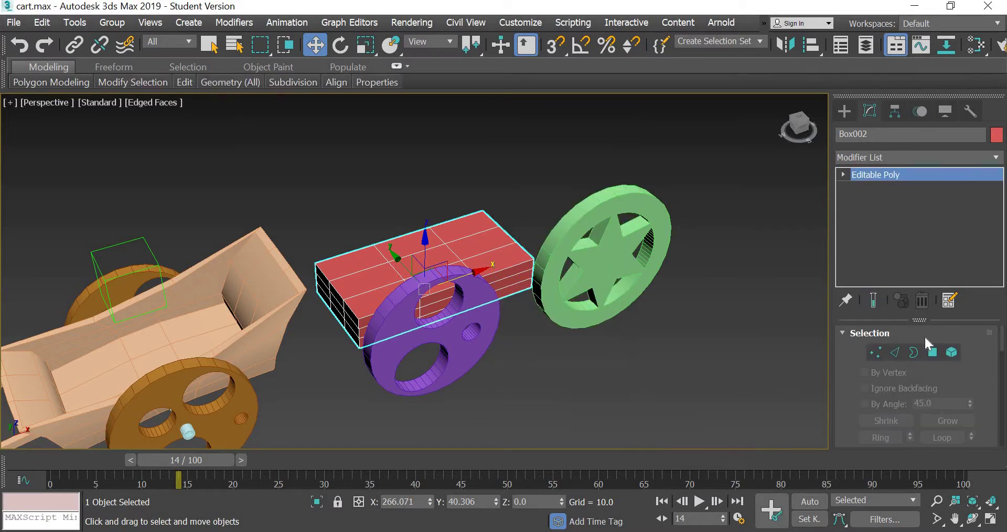
Step: Select all nine polygons on the red box's top face and delete them to open the box
click(932, 352)
click(357, 267)
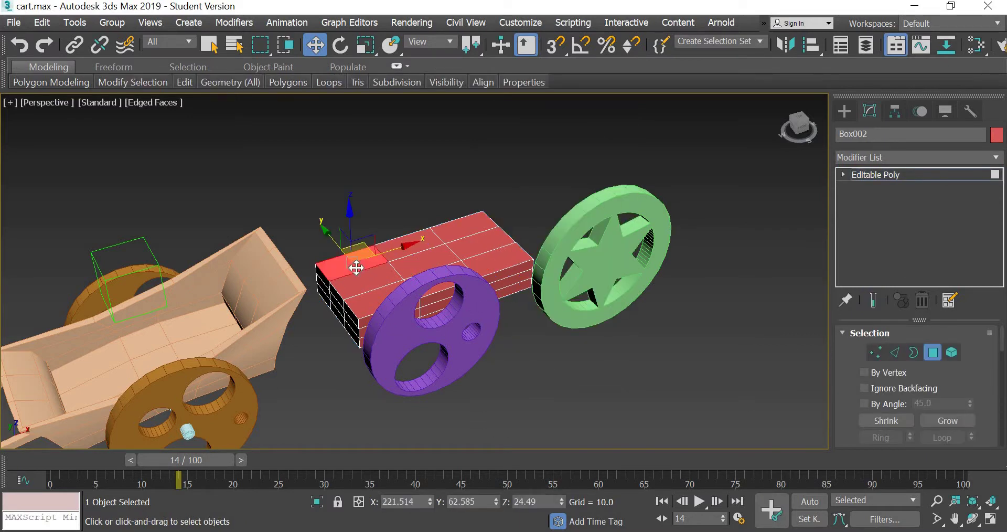
ctrl+click(375, 302)
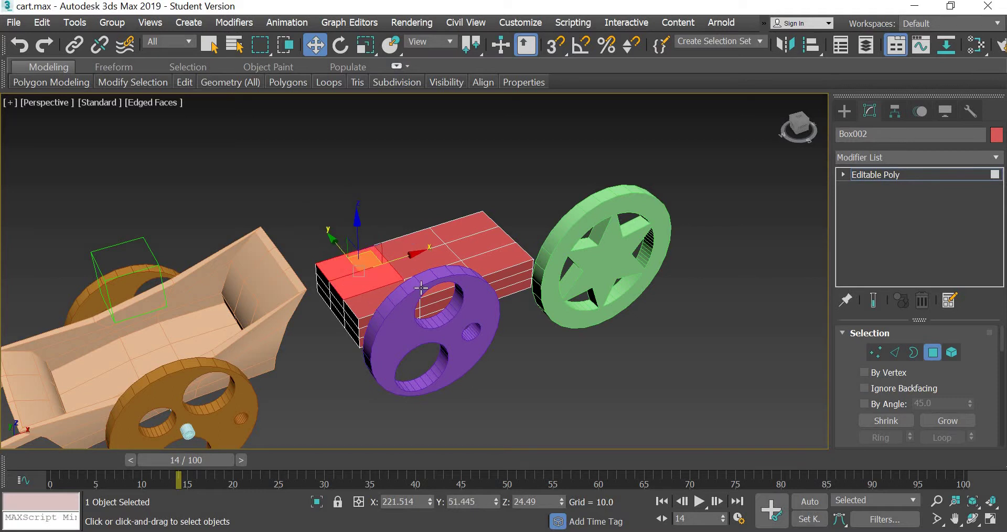
ctrl+click(417, 253)
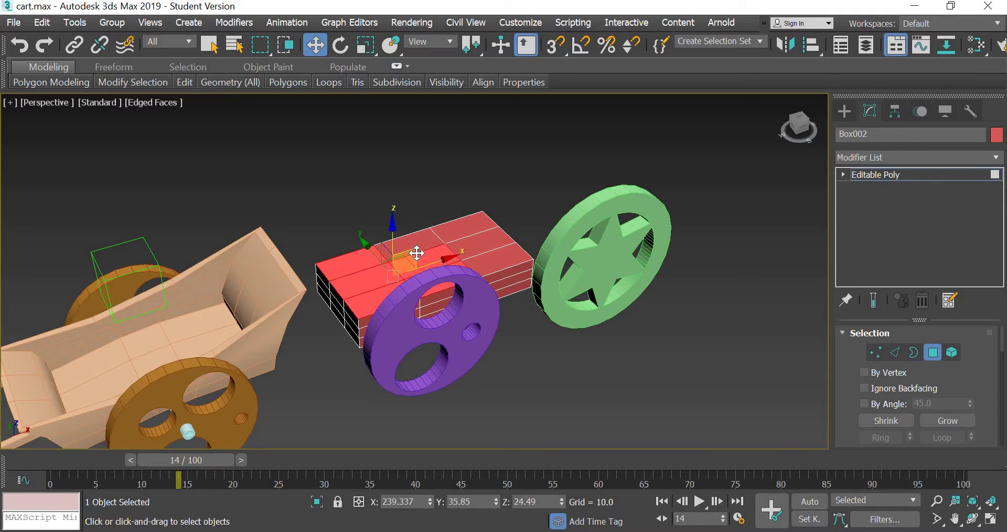
ctrl+click(457, 233)
ctrl+click(476, 248)
ctrl+click(487, 266)
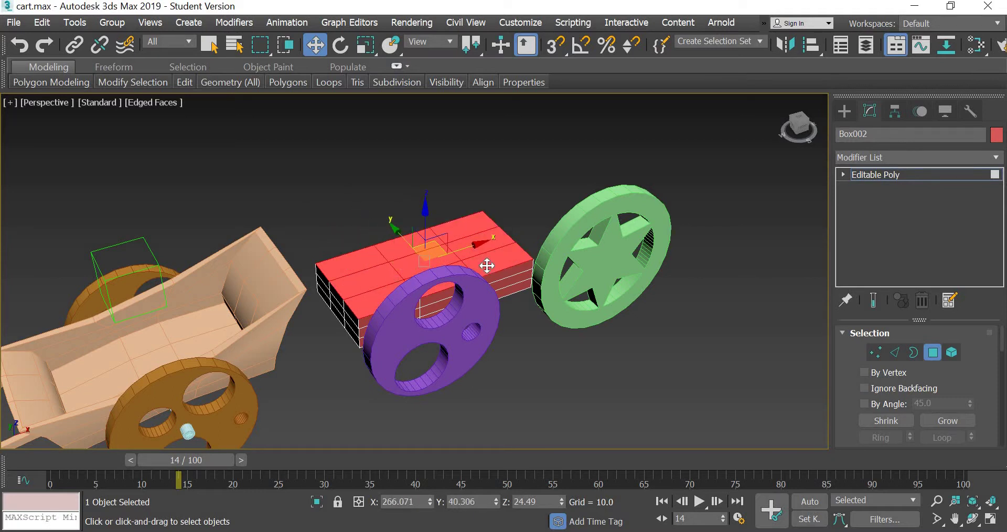
key(Delete)
Step: Leave Polygon editing and compare the opened box with the existing cart body's shape
alt+middle_drag(549, 404, 439, 373)
scroll(430, 298, up, 3)
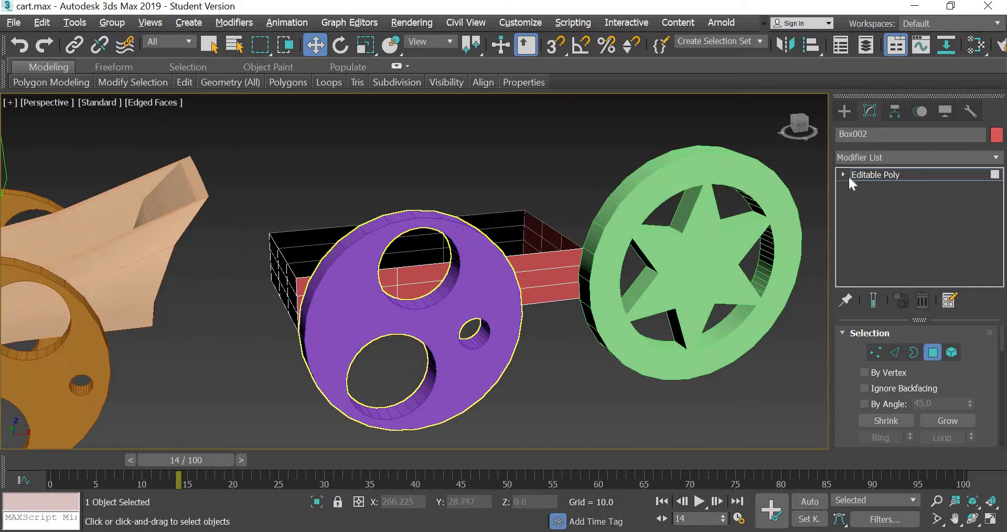
click(844, 112)
click(570, 311)
click(257, 329)
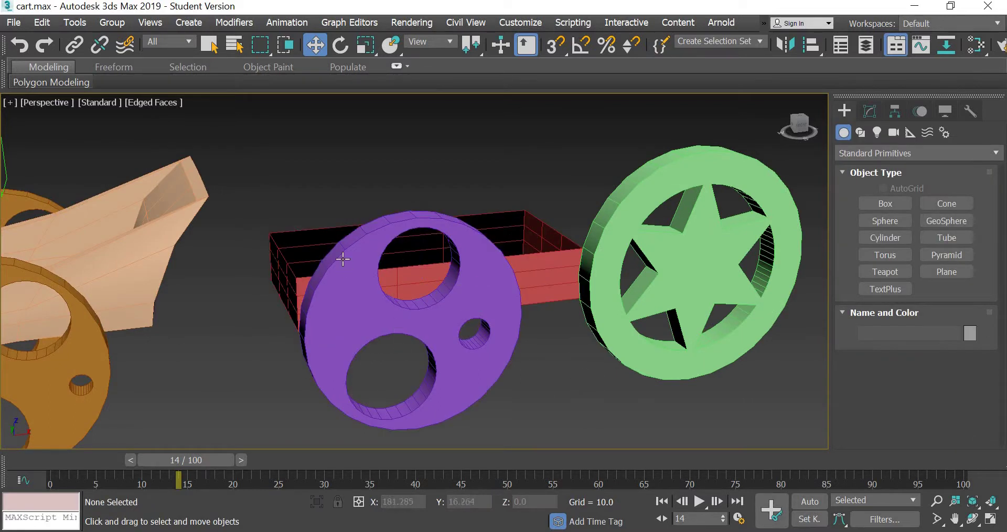
middle_drag(164, 241, 386, 352)
click(341, 257)
scroll(369, 324, up, 3)
scroll(369, 324, down, 5)
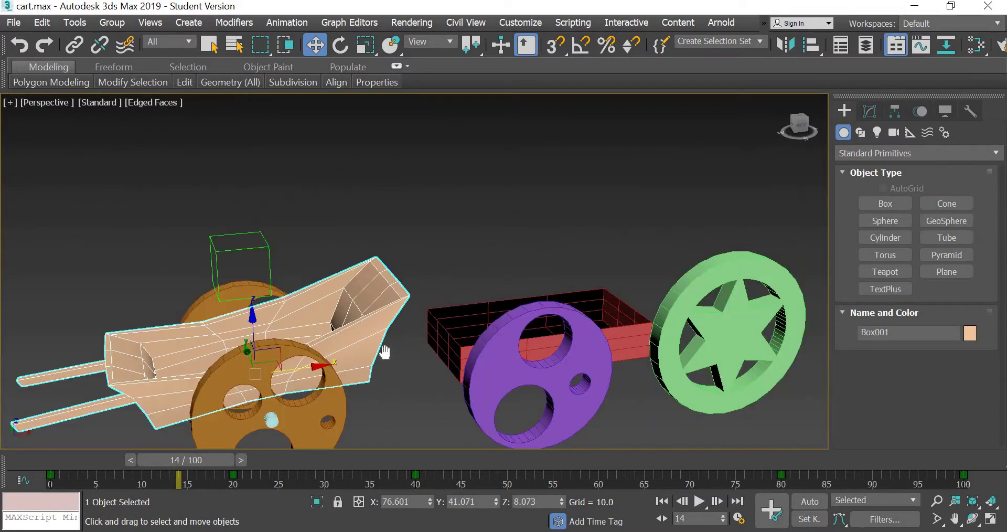
middle_drag(636, 322, 518, 251)
Step: Select the opened red box, enter Vertex editing and frame it in the maximized Front view
click(516, 265)
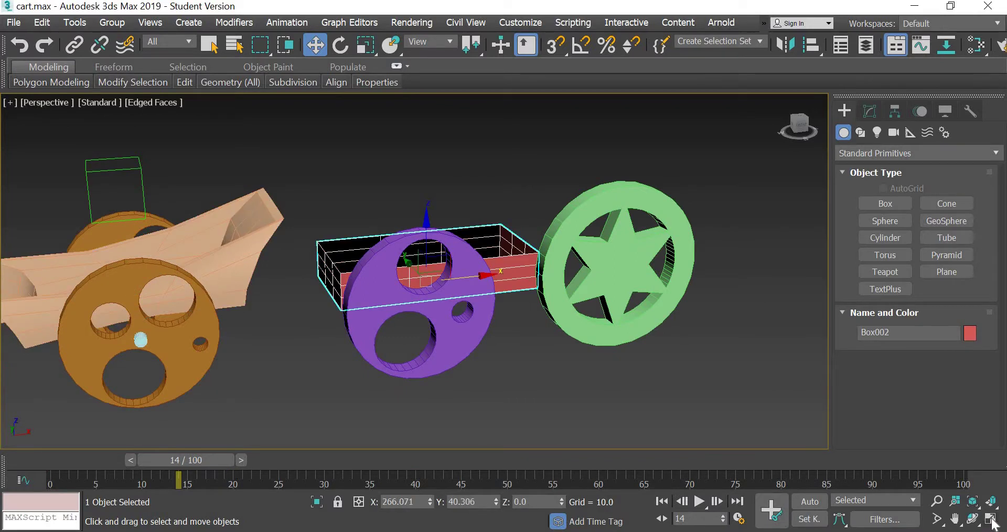
click(991, 520)
click(869, 111)
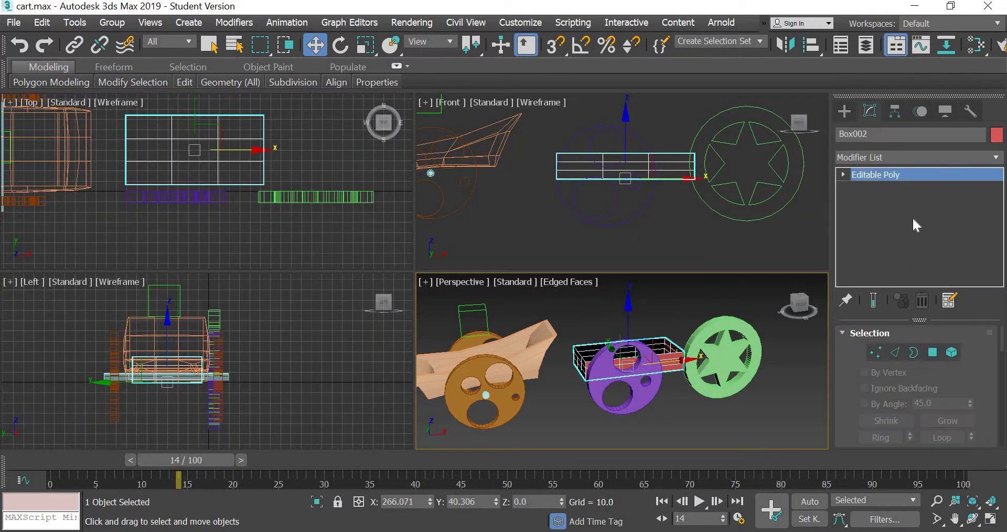
click(875, 353)
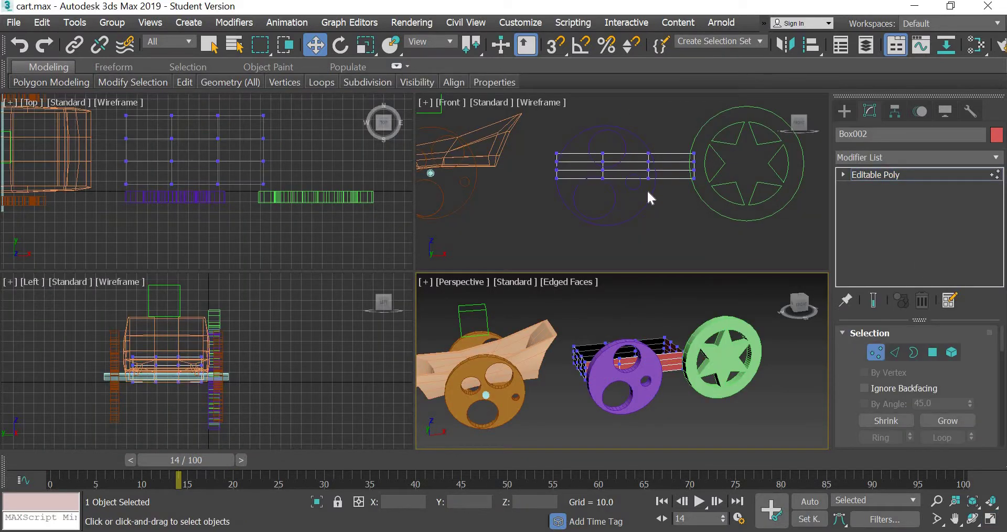
middle_drag(648, 192, 588, 233)
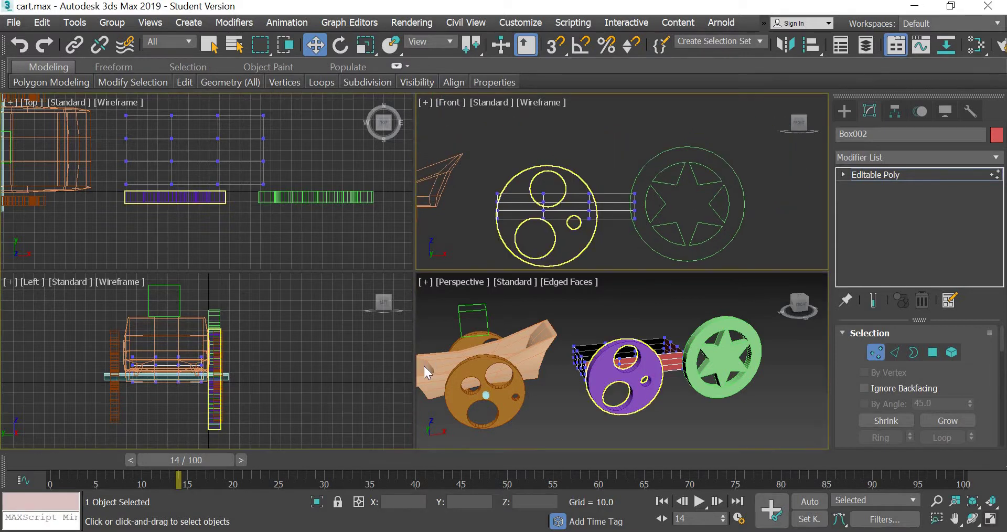
key(alt+w)
scroll(577, 292, up, 5)
middle_drag(319, 267, 439, 300)
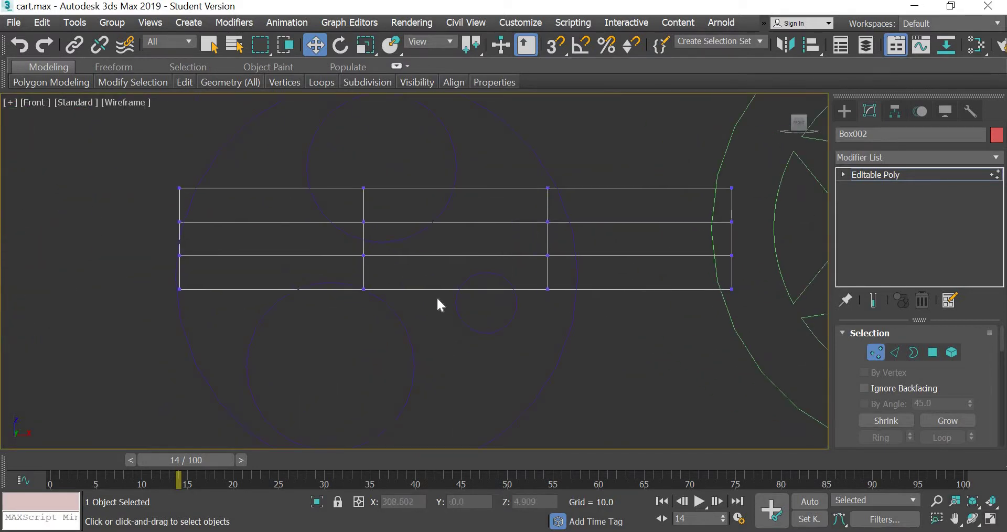
Step: Scale the two middle vertex columns down vertically, and scale the two middle vertex rows inward horizontally
drag(332, 392, 332, 393)
key(r)
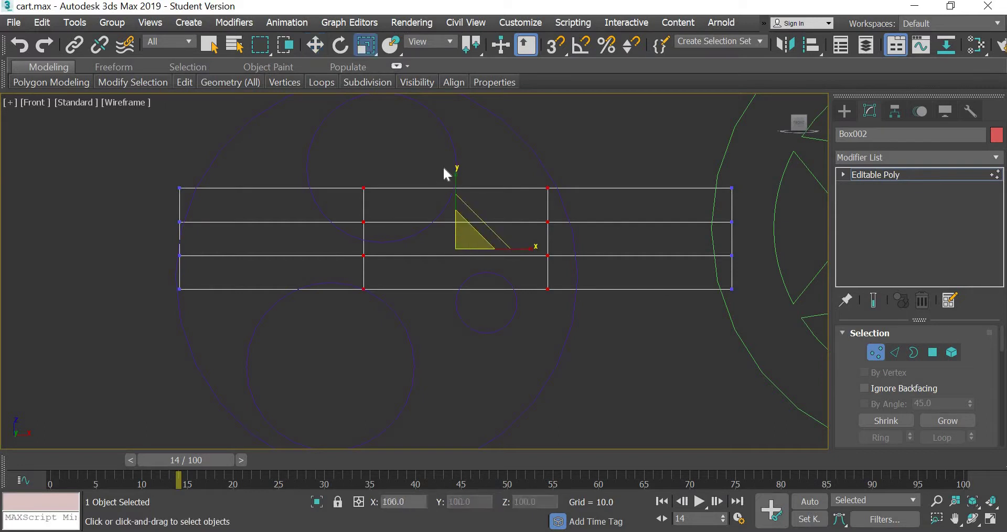
drag(458, 175, 717, 231)
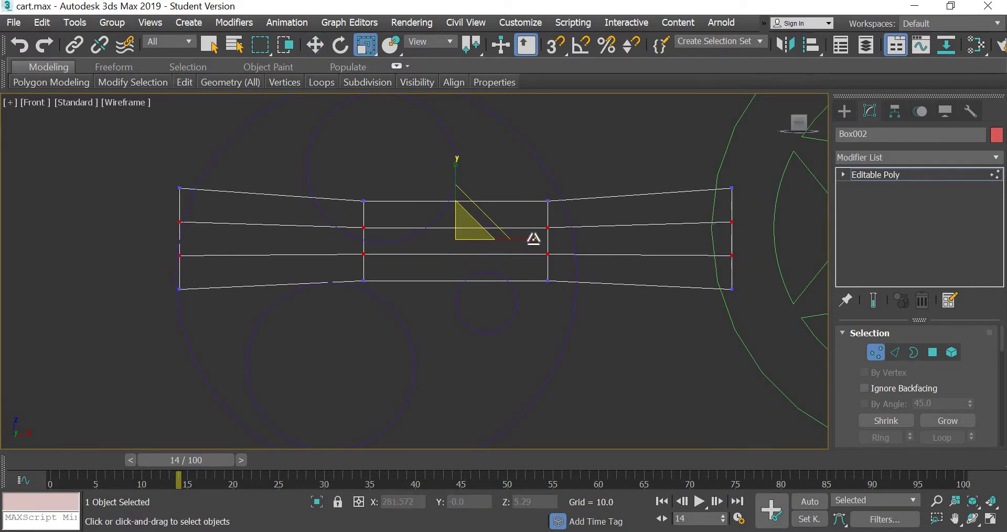
mouse_move(530, 237)
mouse_down()
mouse_move(521, 237)
mouse_move(529, 242)
mouse_up()
Step: Move the lower two rows of middle-column vertices up, raising the bottom row slightly further to arch the underside
click(315, 46)
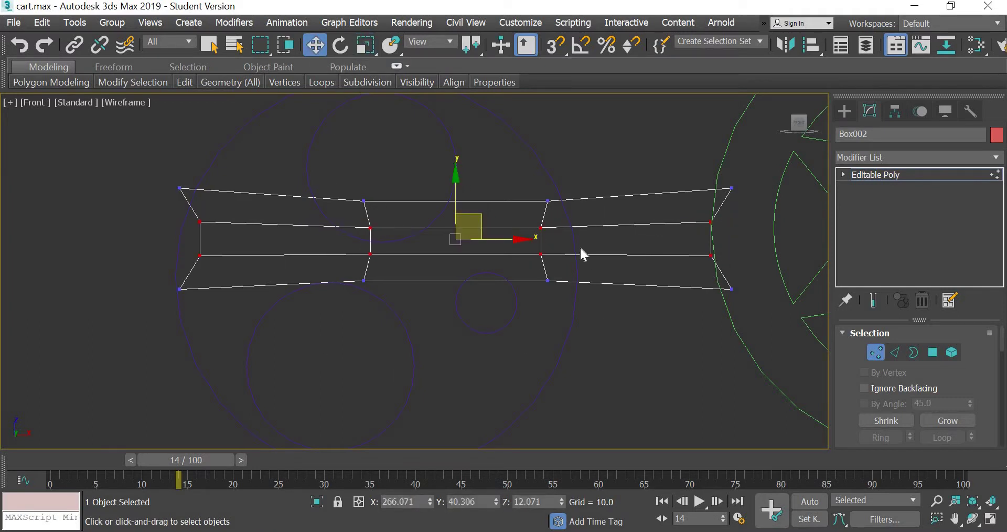
drag(453, 218, 452, 212)
drag(578, 314, 310, 277)
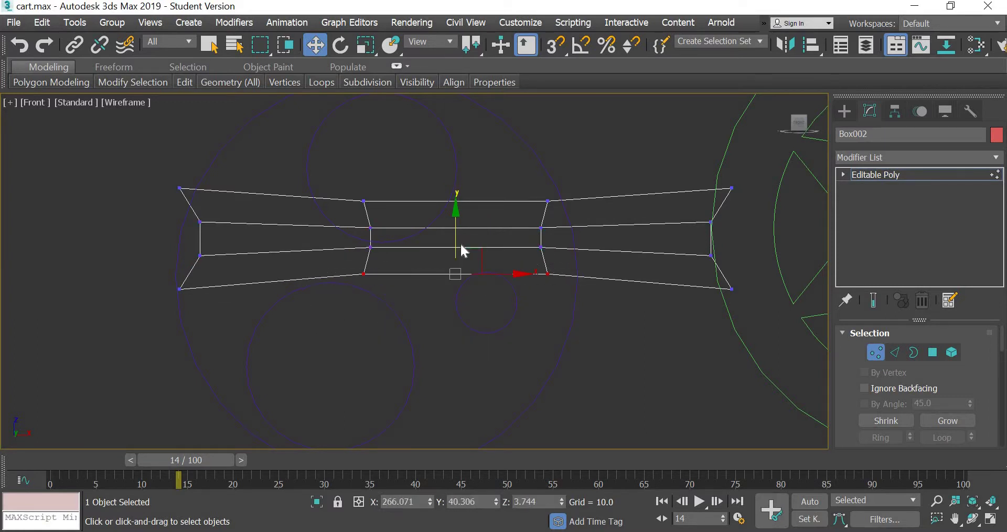
drag(456, 234, 456, 226)
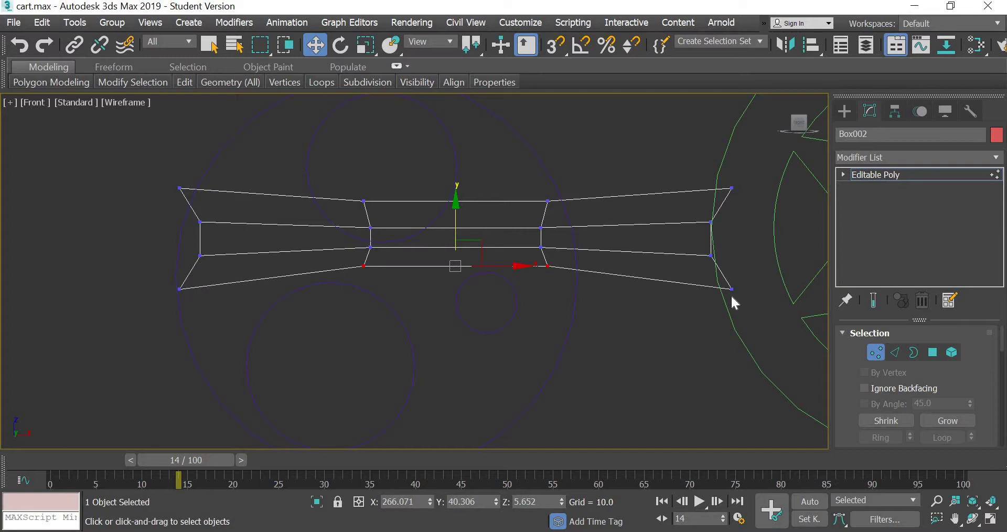
Step: Flare both ends of the red body by moving the top corner vertices up and outward and the bottom corners inward
drag(701, 271, 739, 289)
drag(754, 161, 715, 196)
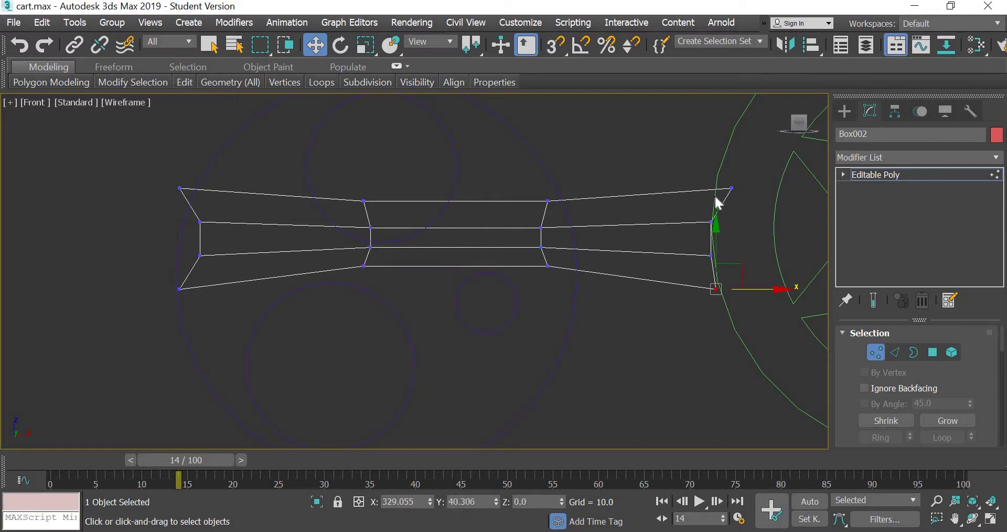
drag(762, 165, 797, 76)
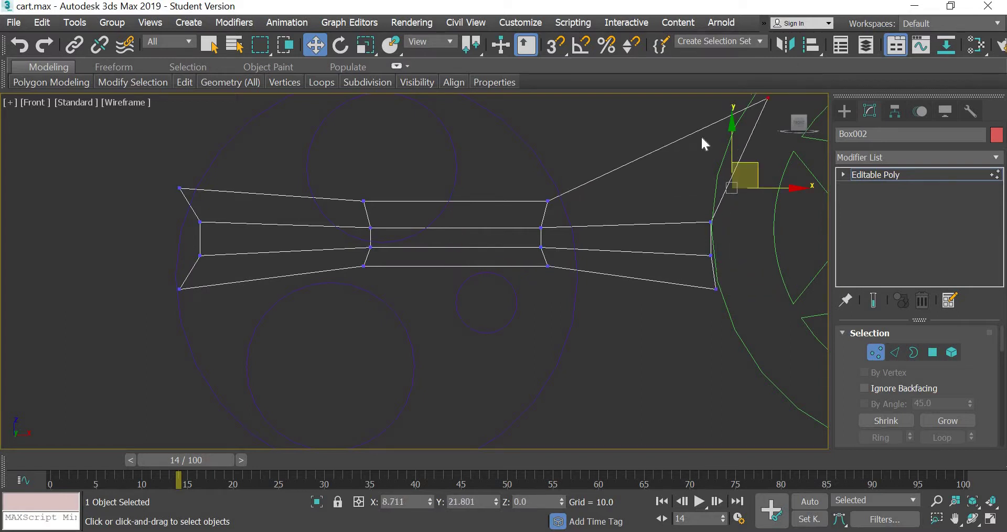
drag(218, 272, 217, 279)
drag(157, 205, 214, 167)
drag(204, 164, 197, 133)
Step: Move the two middle vertices on the body's top edge outward toward their nearest ends, raising the one nearer the star wheel
middle_drag(346, 320, 348, 326)
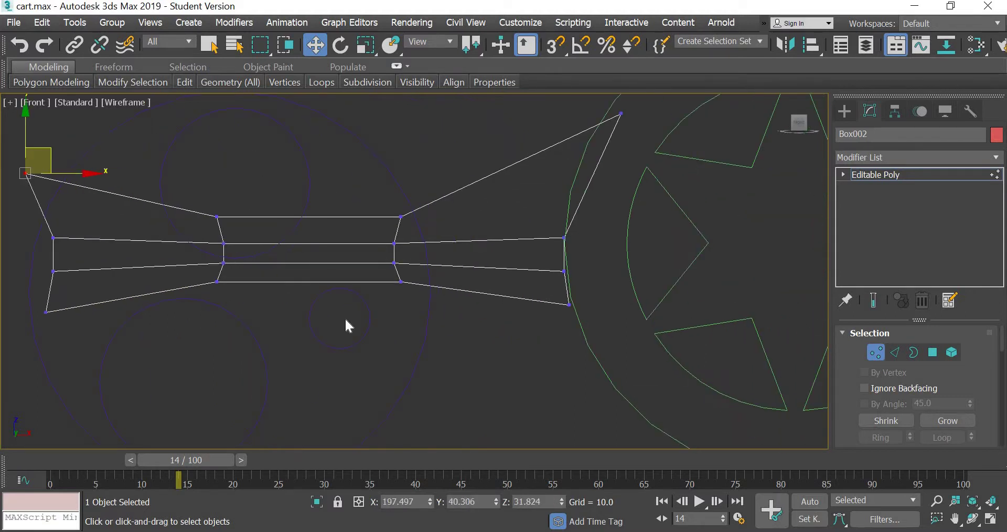
click(402, 216)
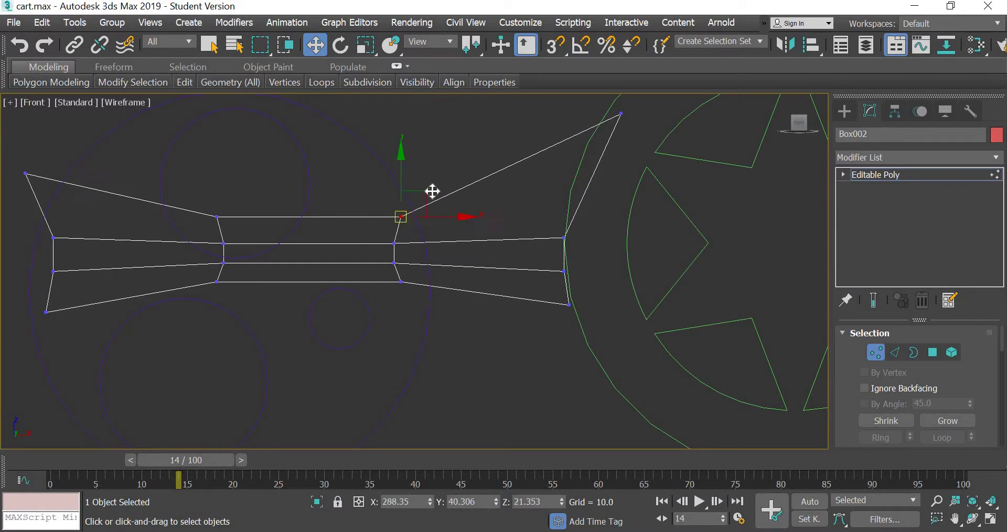
drag(412, 205, 441, 185)
drag(245, 197, 212, 187)
click(212, 226)
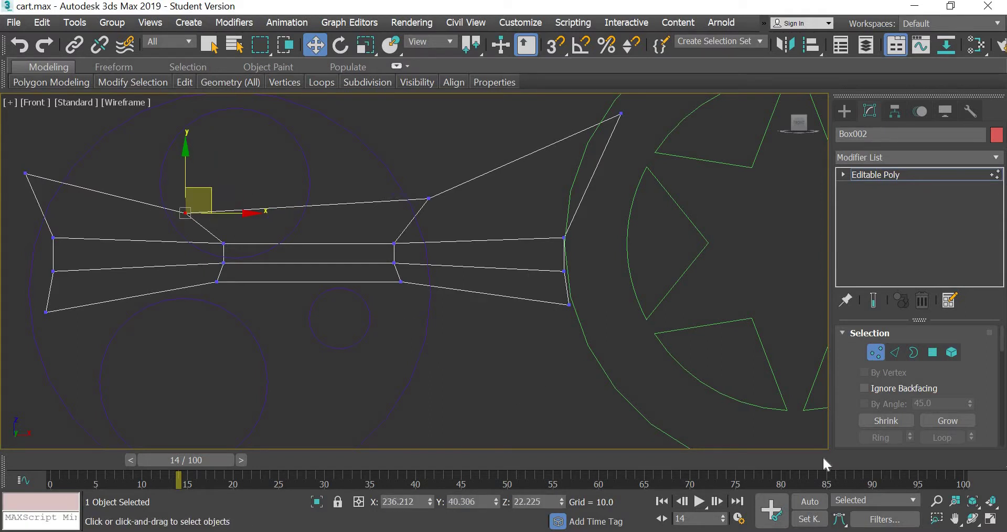
Step: Check the body in the Perspective view, and scale the lower three rows of its middle vertices inward along the length
key(alt+w)
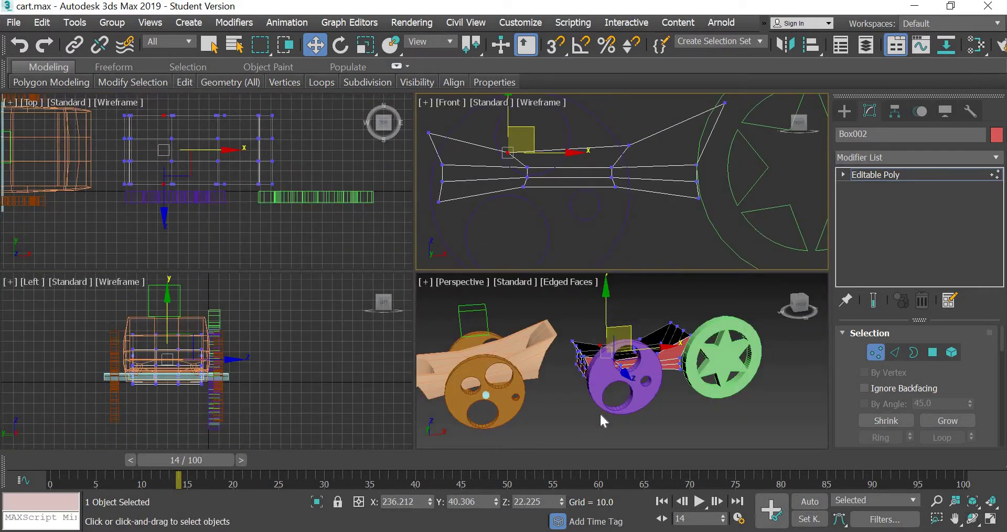
alt+middle_drag(669, 399, 593, 414)
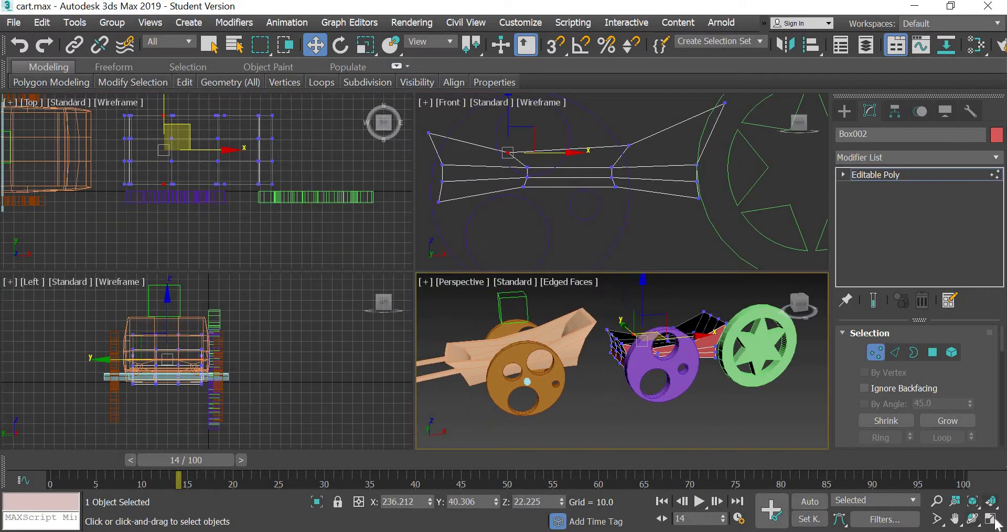
key(alt+w)
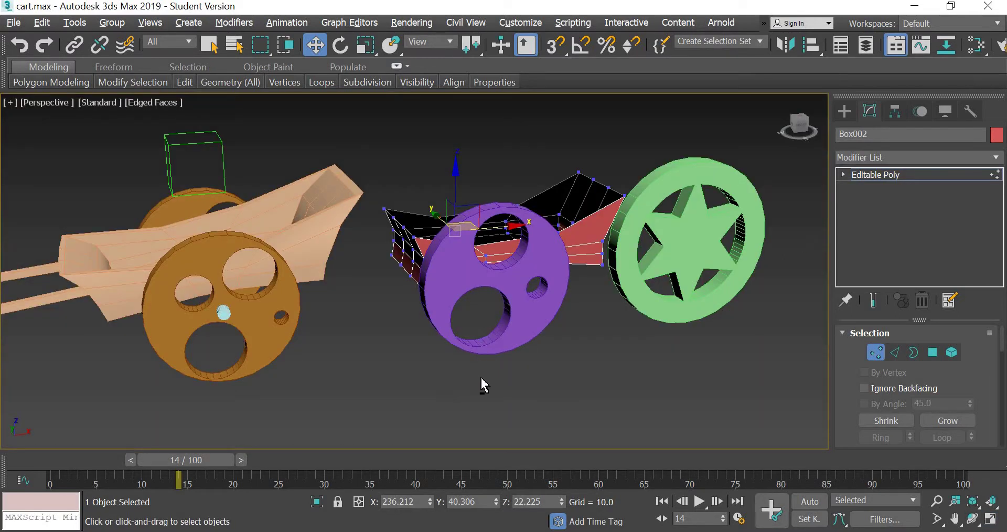
alt+middle_drag(483, 384, 262, 213)
alt+middle_drag(477, 353, 629, 312)
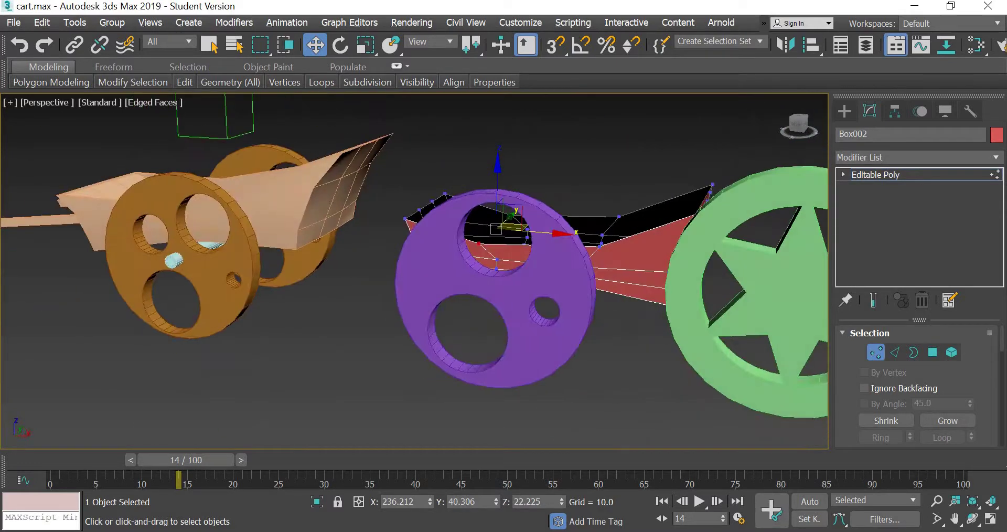
key(alt+w)
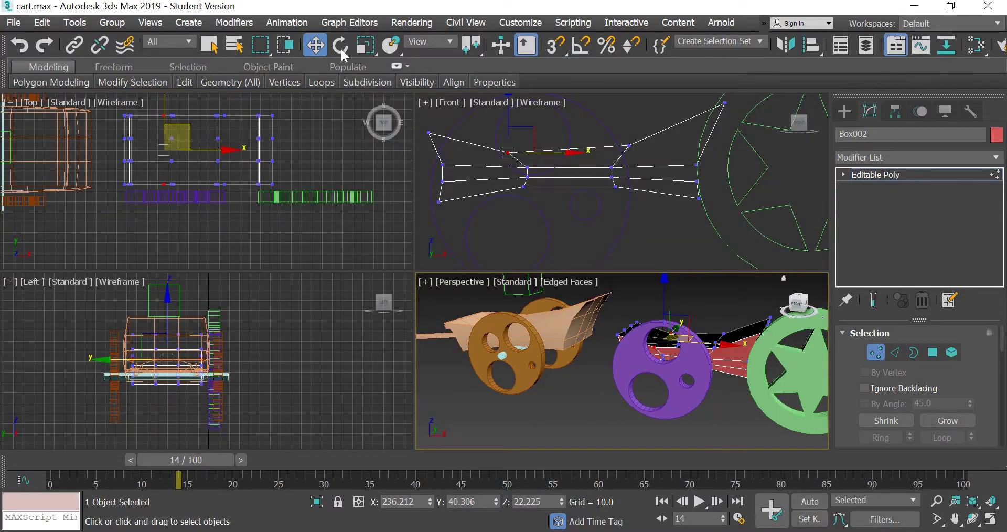
drag(651, 218, 509, 161)
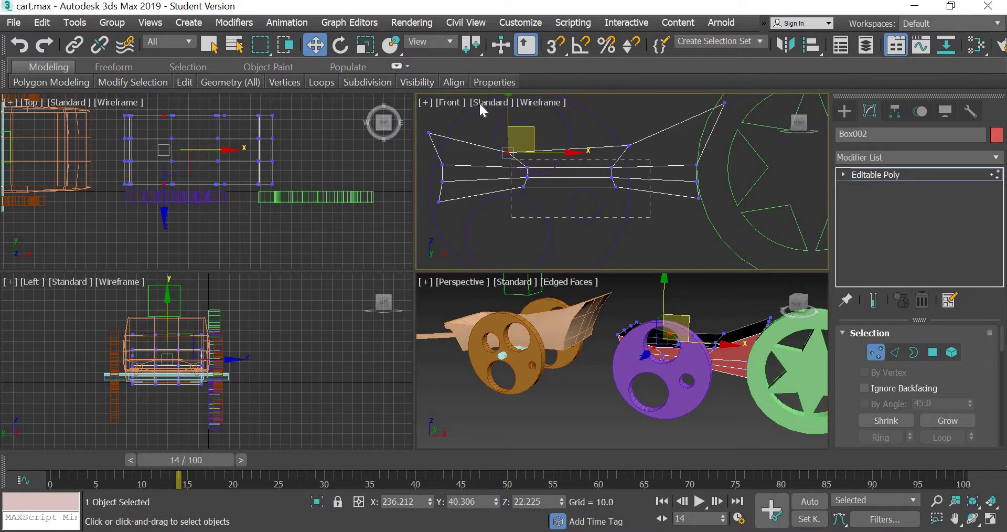
click(370, 46)
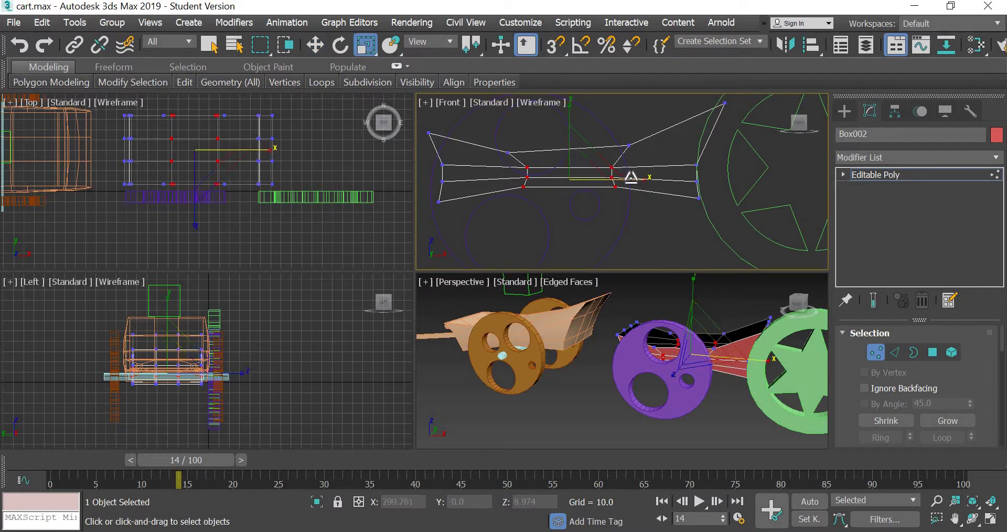
drag(634, 178, 620, 207)
Step: Scale the bottom row of middle vertices to 60% along the length, the row above to 62%, and narrow the row above that
scroll(620, 204, up, 4)
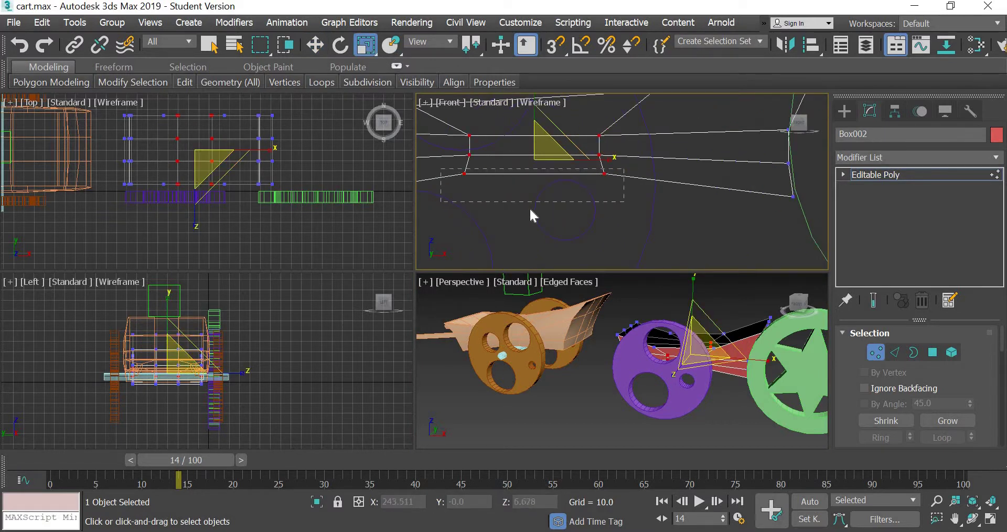
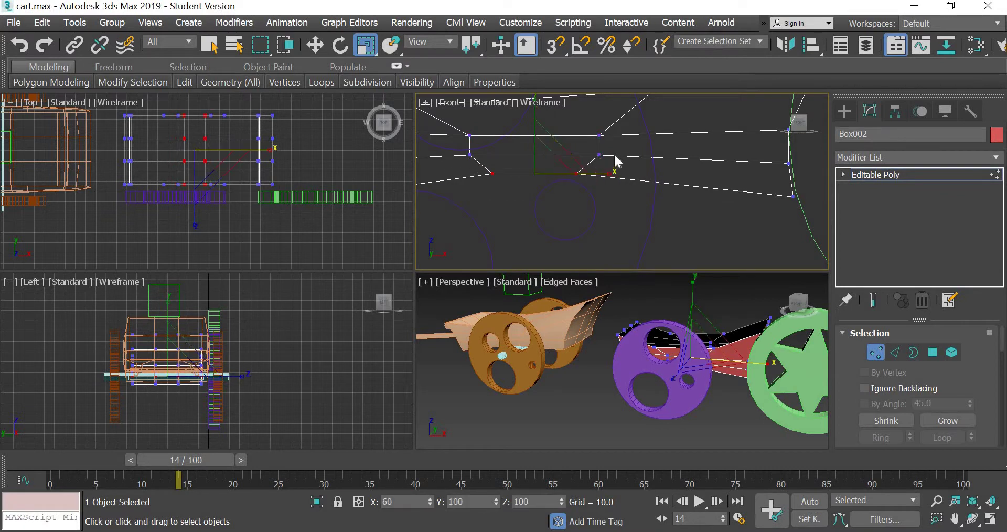
drag(619, 160, 424, 168)
mouse_move(575, 157)
mouse_down()
mouse_move(614, 159)
mouse_move(579, 153)
mouse_up()
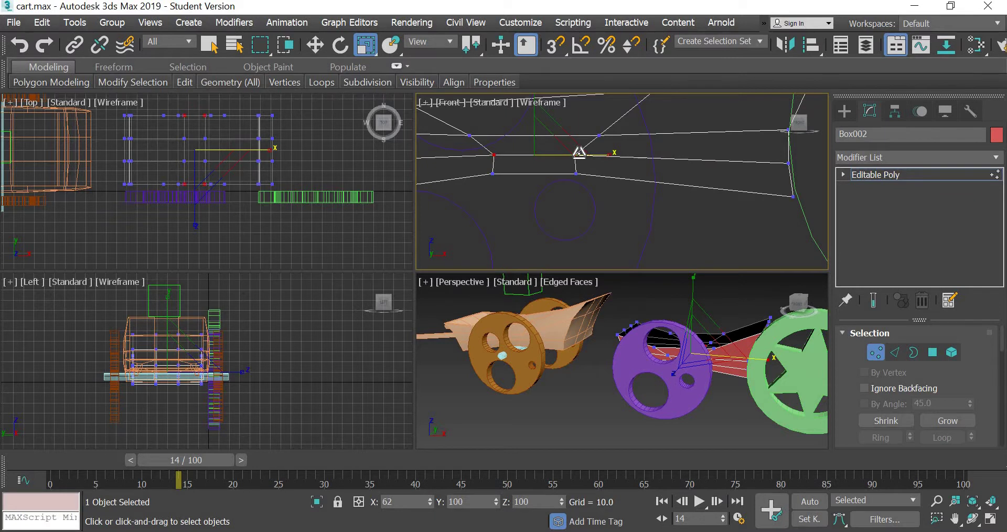
click(617, 206)
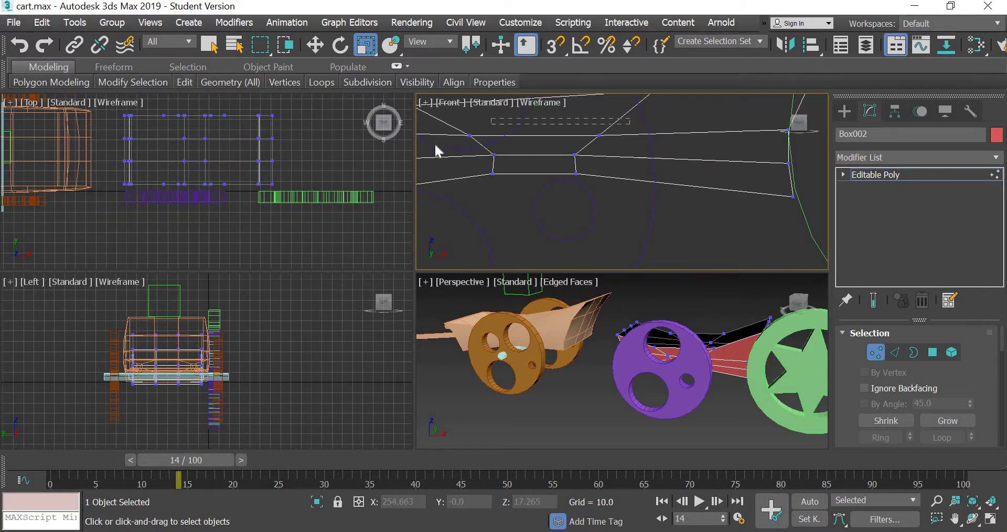
drag(435, 151, 587, 136)
Step: Deselect the vertices and examine the reshaped body in the Front view and from several angles in Perspective
scroll(604, 210, down, 3)
middle_drag(607, 211, 563, 232)
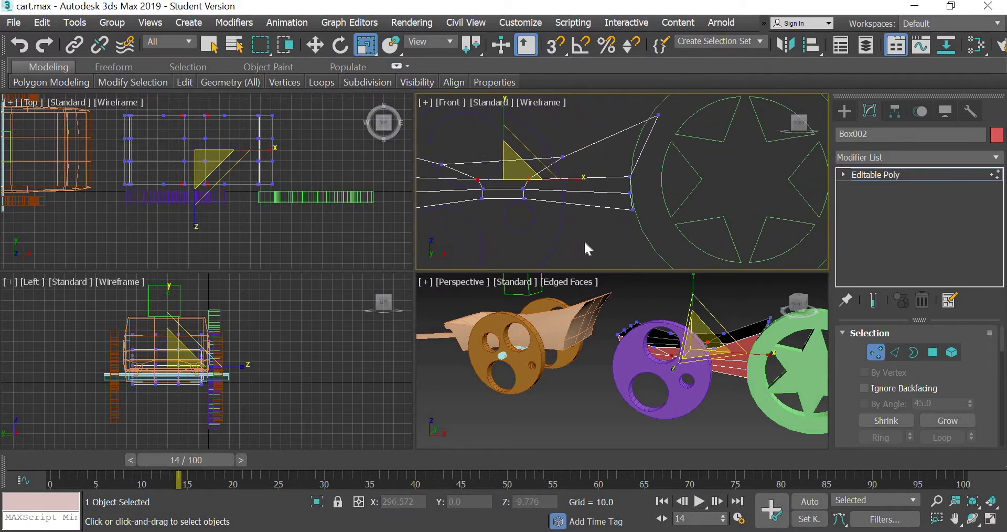
middle_drag(504, 355, 391, 347)
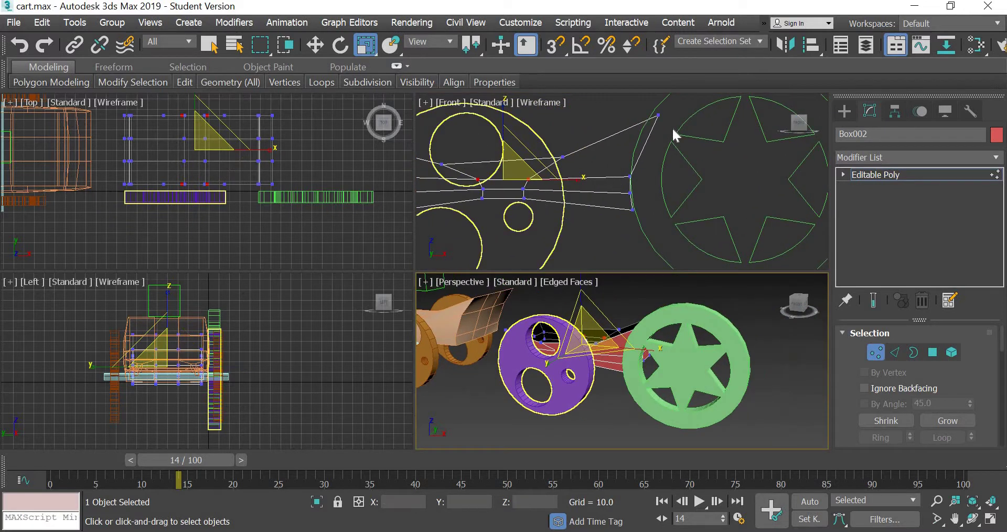
click(318, 45)
middle_drag(600, 235, 669, 229)
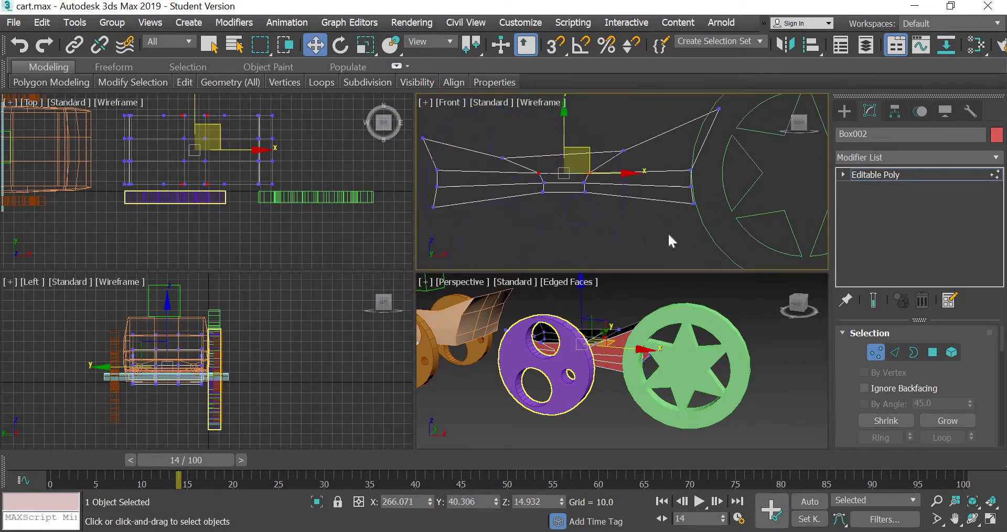
click(669, 234)
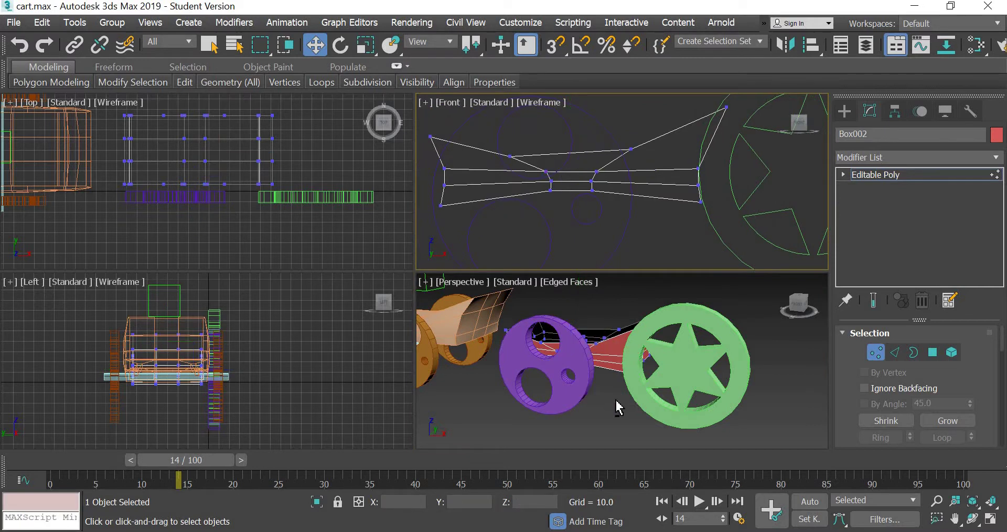
alt+middle_drag(617, 408, 644, 387)
scroll(644, 394, up, 2)
alt+middle_drag(612, 415, 558, 430)
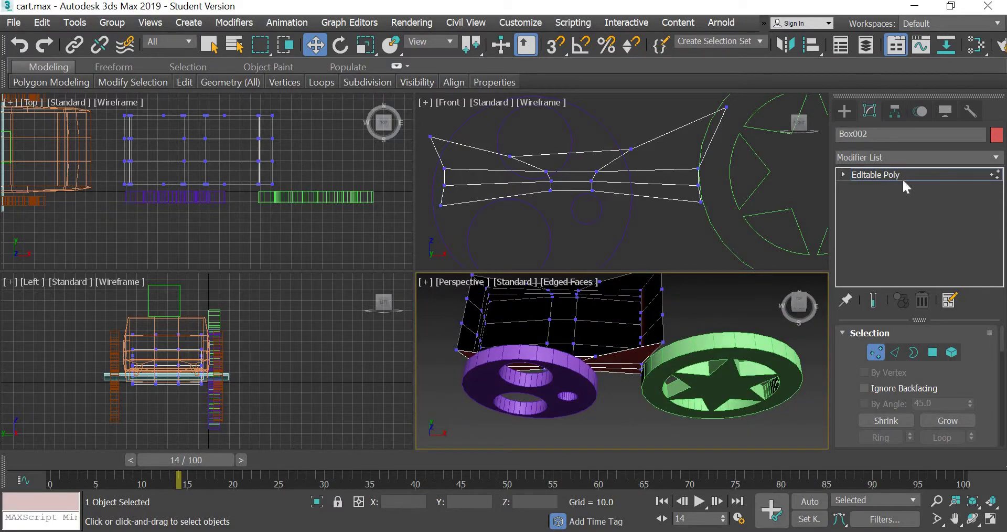
Step: Select the two inner lengthwise vertex rows in the Top view and scale them to 94% along the body's length
drag(100, 174, 303, 126)
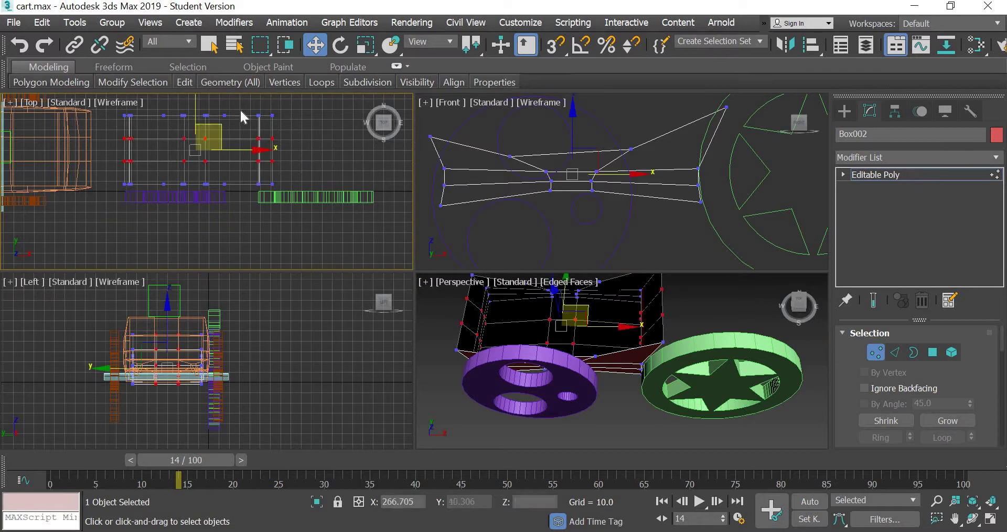
click(366, 45)
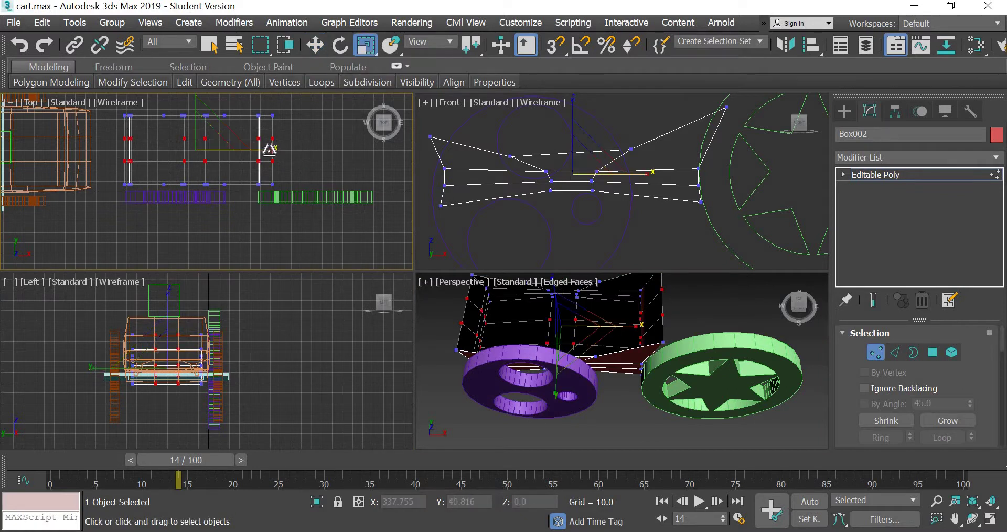
drag(267, 151, 265, 151)
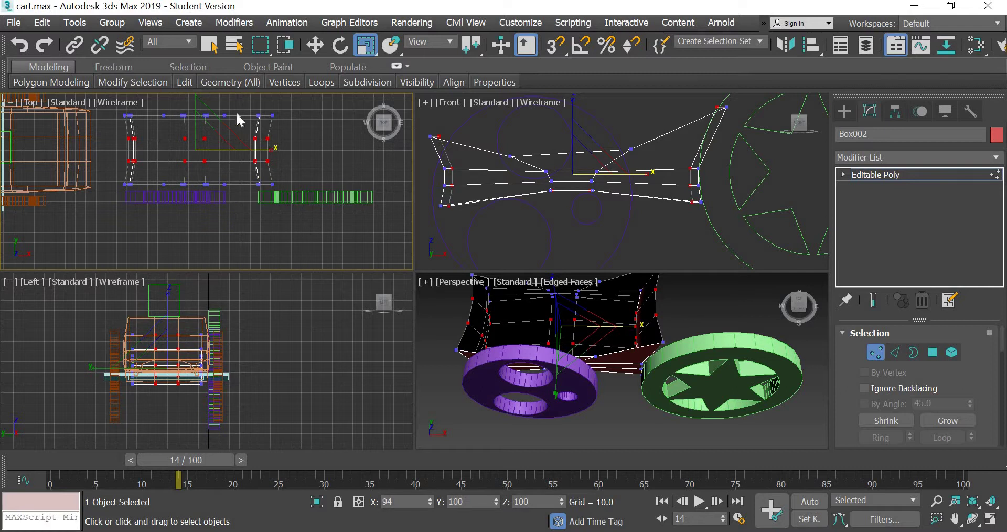
Step: Select the middle vertex columns in the Top view, scale them inward across the body's width, and check the result in Perspective
drag(239, 107, 145, 225)
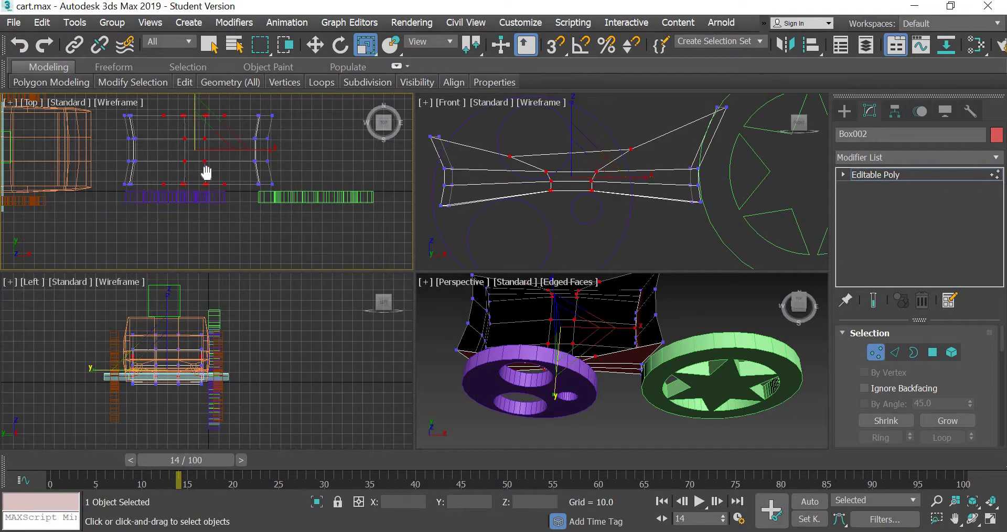
middle_drag(197, 111, 199, 164)
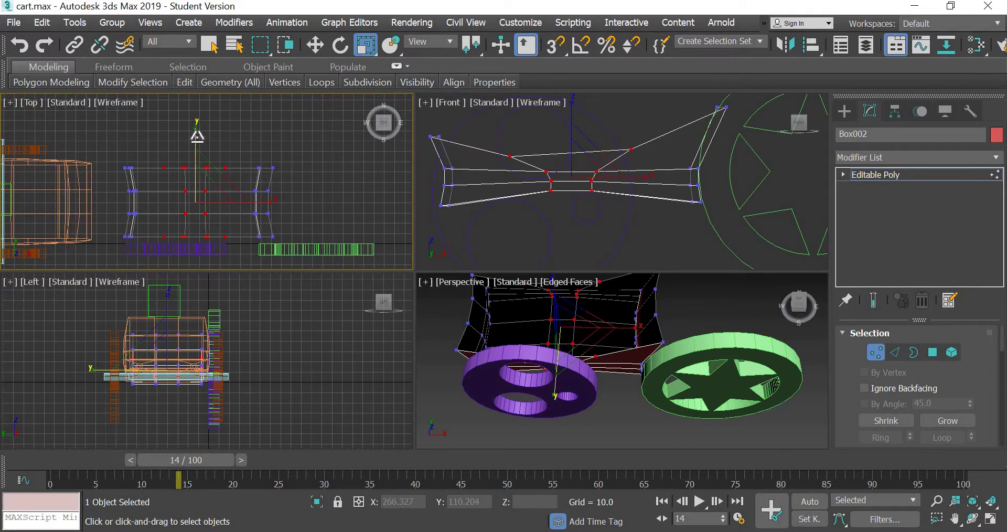
drag(196, 132, 197, 138)
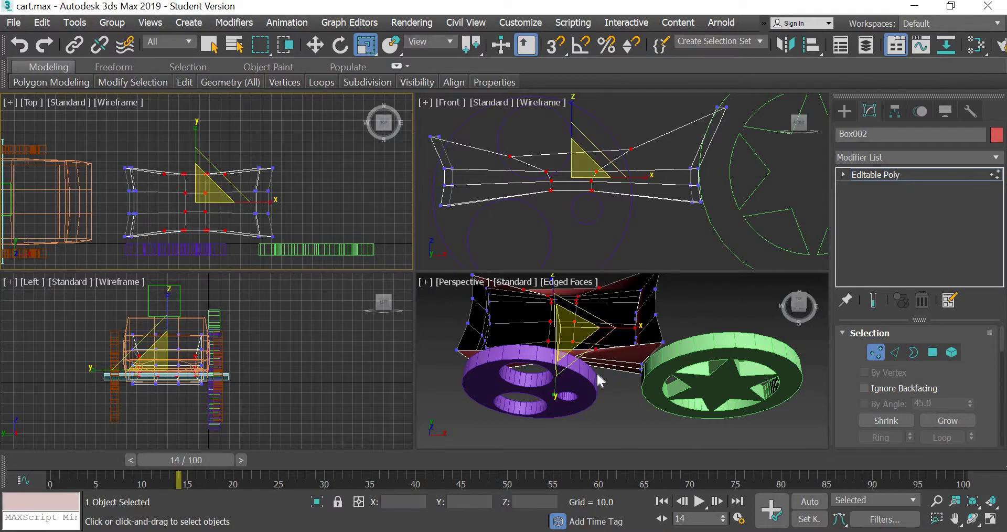
alt+middle_drag(688, 355, 629, 377)
click(845, 110)
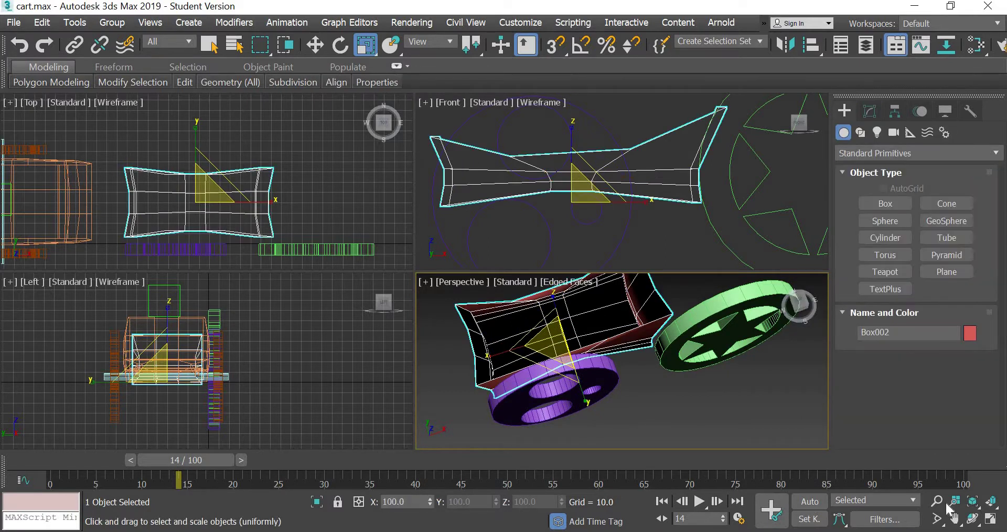
key(ctrl+d)
key(alt+w)
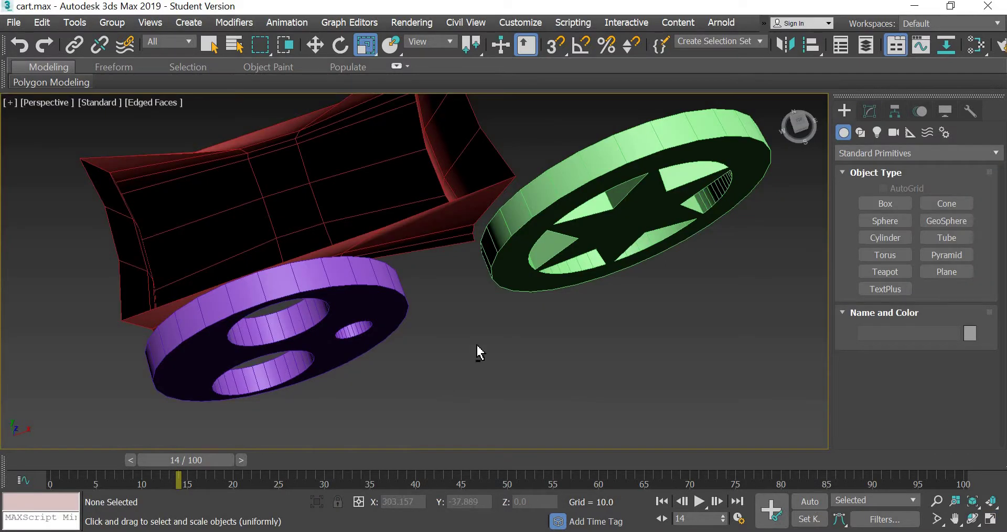
alt+middle_drag(479, 352, 367, 341)
Step: Move the two upper rim vertices flanking the middle of the body's wheel side outward in the Top view, to about Y 10.5
click(522, 378)
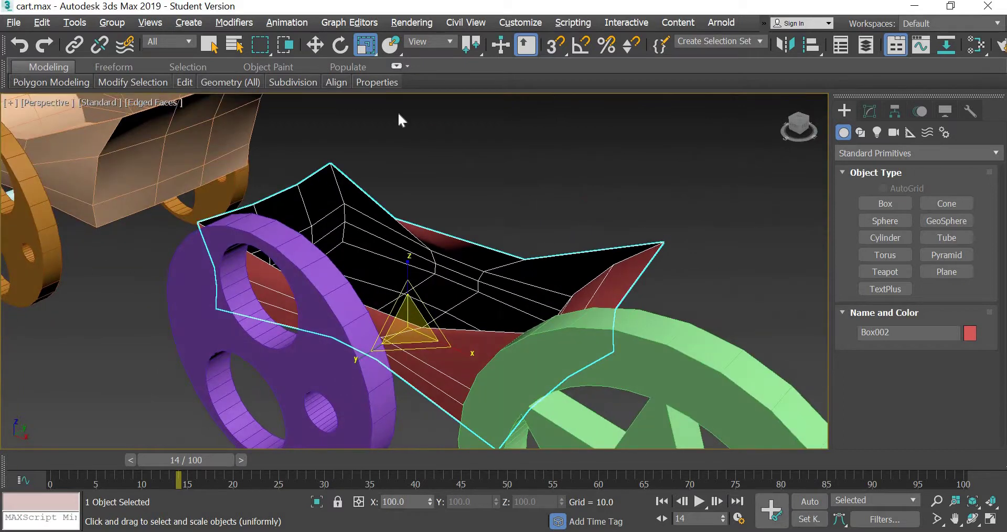
click(316, 46)
click(992, 518)
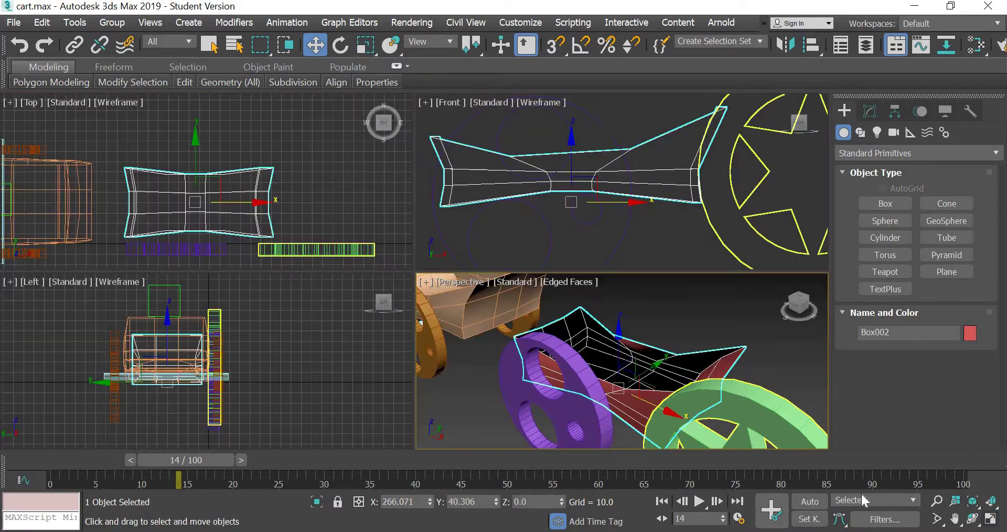
scroll(223, 251, up, 4)
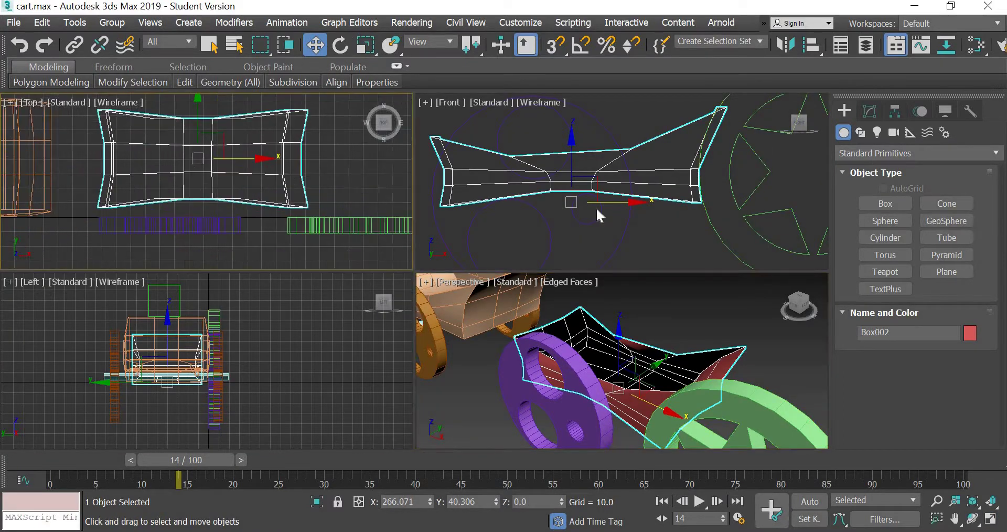
click(870, 111)
click(844, 174)
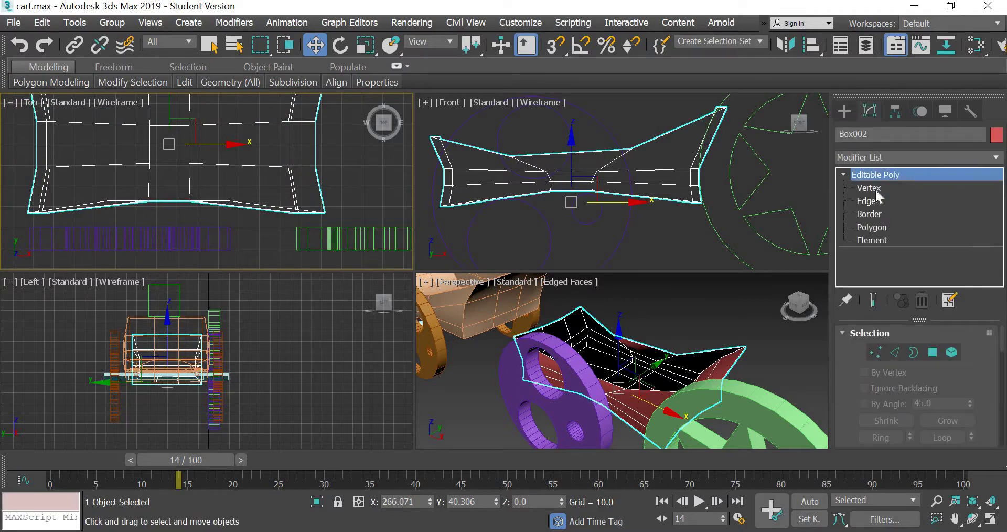
key(1)
scroll(276, 174, up, 3)
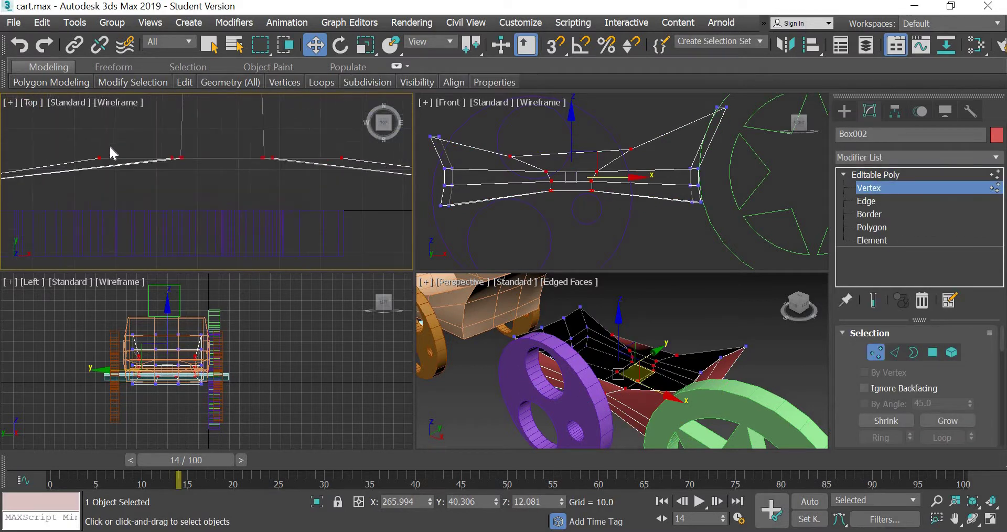
click(99, 157)
drag(99, 138, 98, 138)
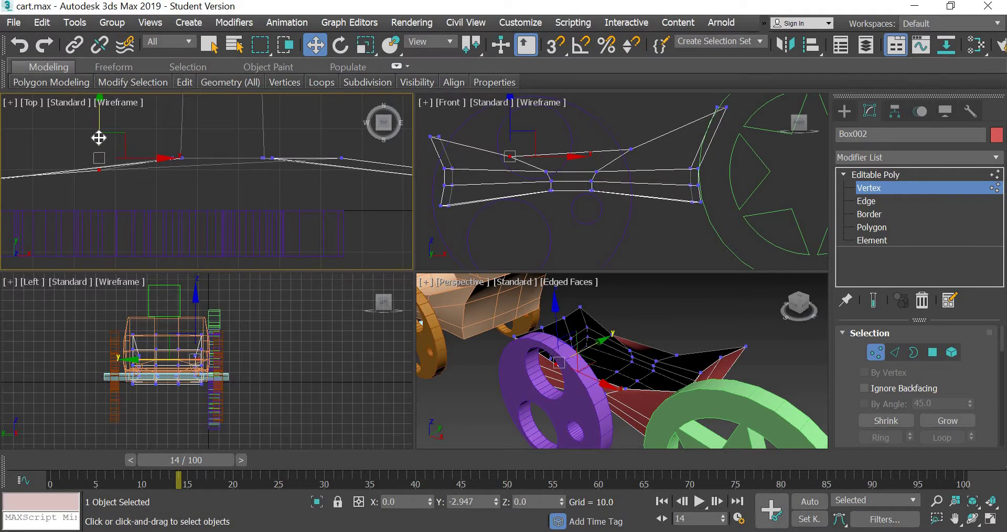
click(342, 158)
drag(343, 125, 342, 128)
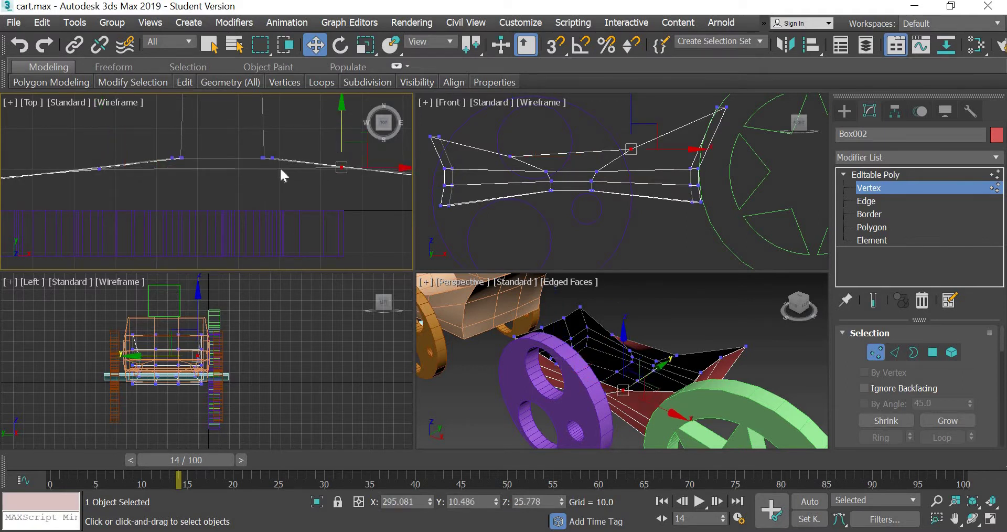
Step: Move the two matching rim vertices on the body's opposite long side outward in the Top view, to about Y 70
scroll(272, 263, up, 3)
scroll(235, 213, up, 5)
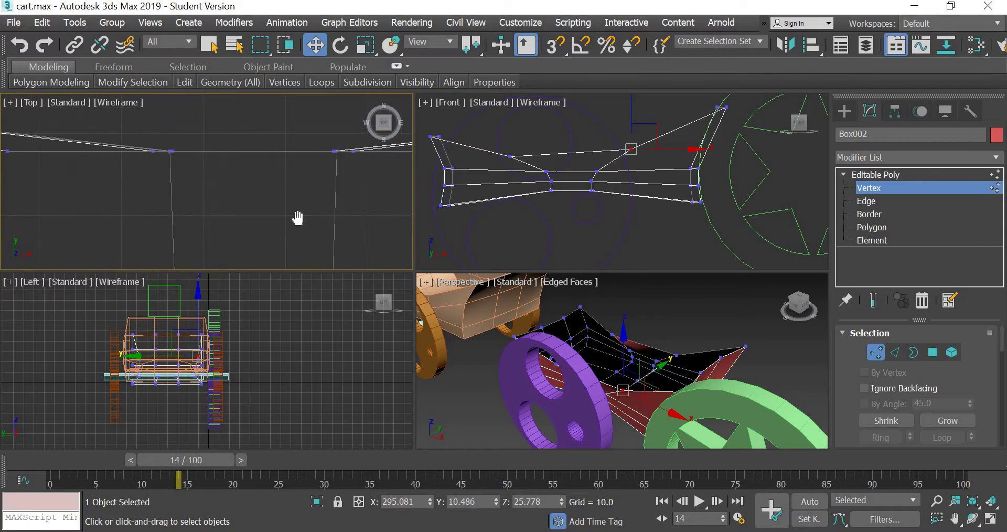
middle_drag(154, 191, 298, 218)
click(151, 178)
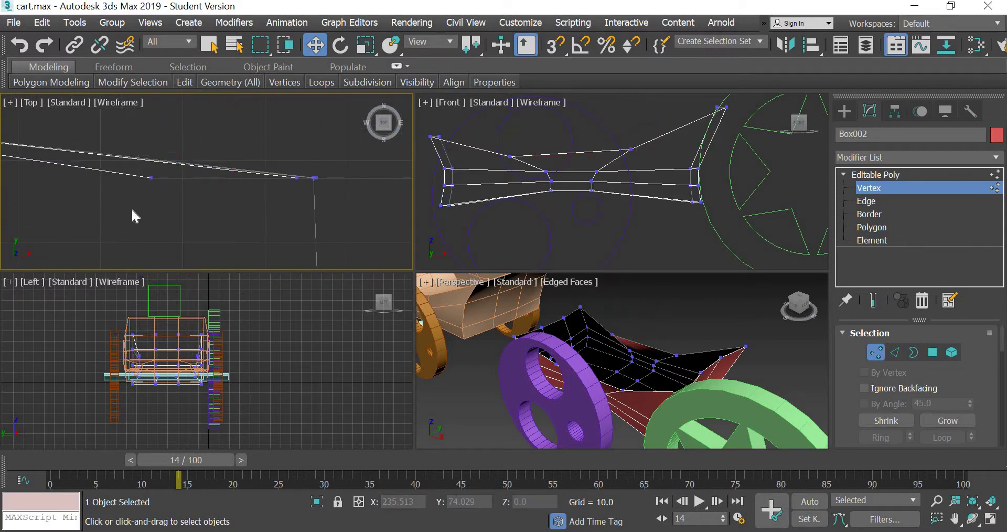
drag(157, 123, 158, 104)
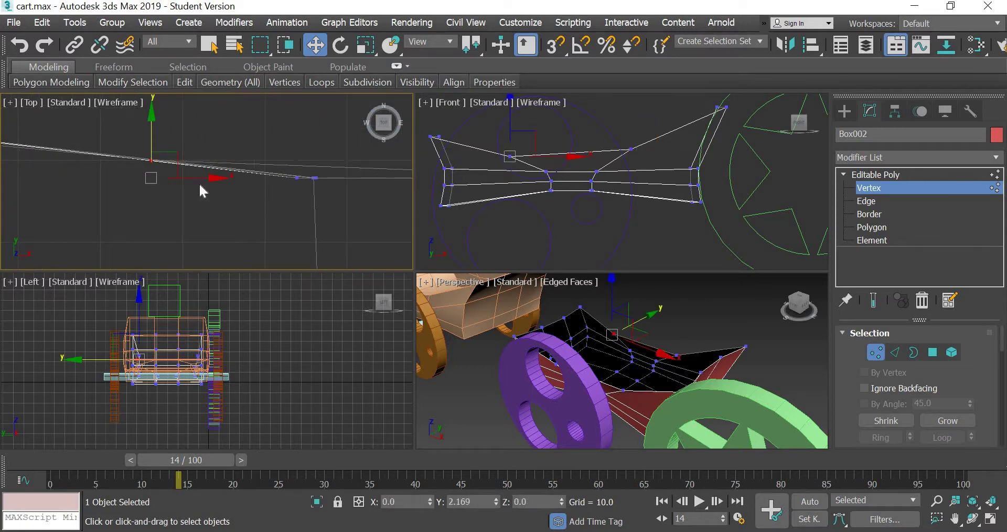
middle_drag(356, 211, 160, 212)
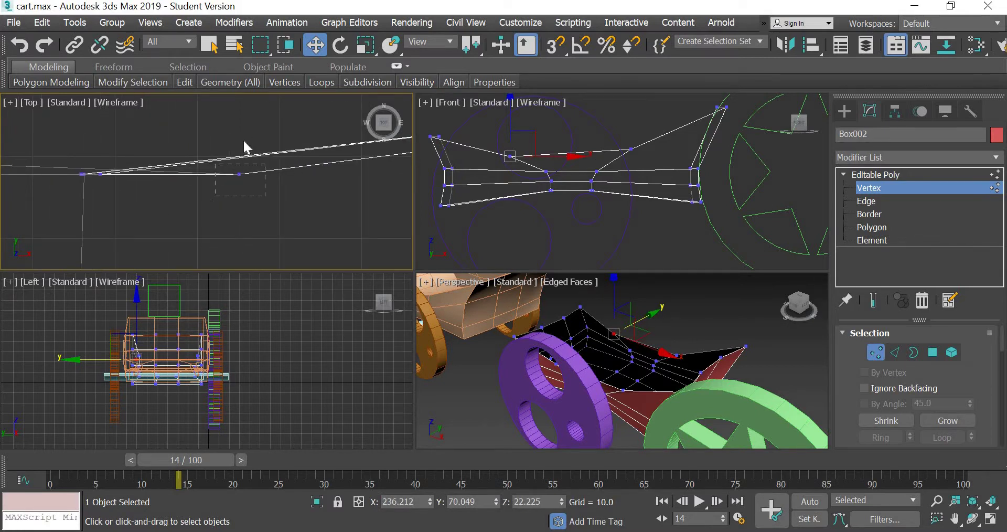
drag(215, 164, 265, 196)
drag(240, 128, 240, 110)
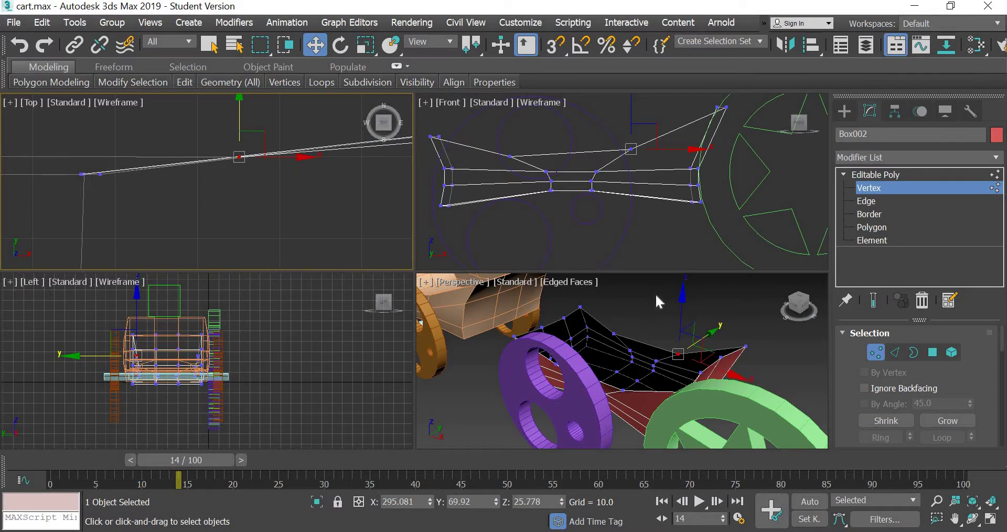
Step: Leave vertex editing and apply a Shell modifier with an outer amount of 2.13 to the cart body
click(650, 353)
click(845, 111)
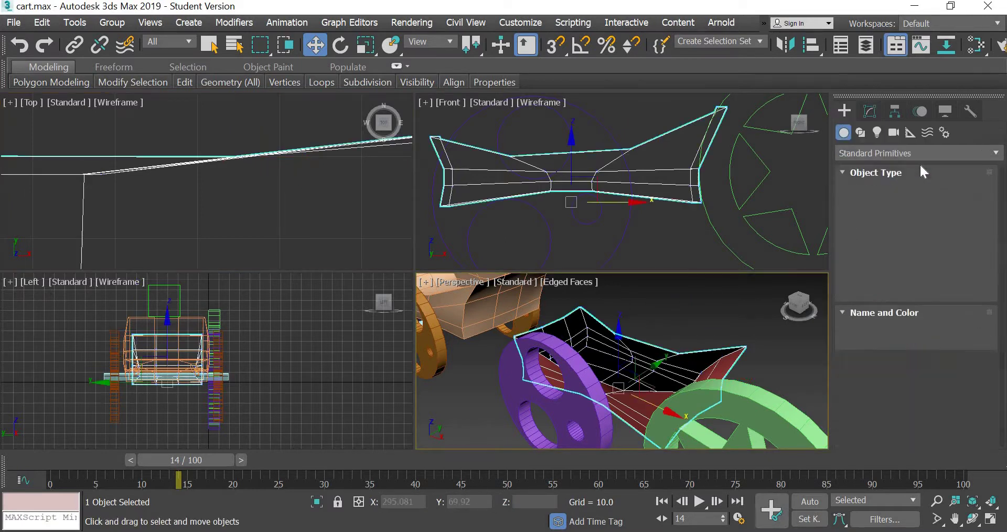
click(870, 111)
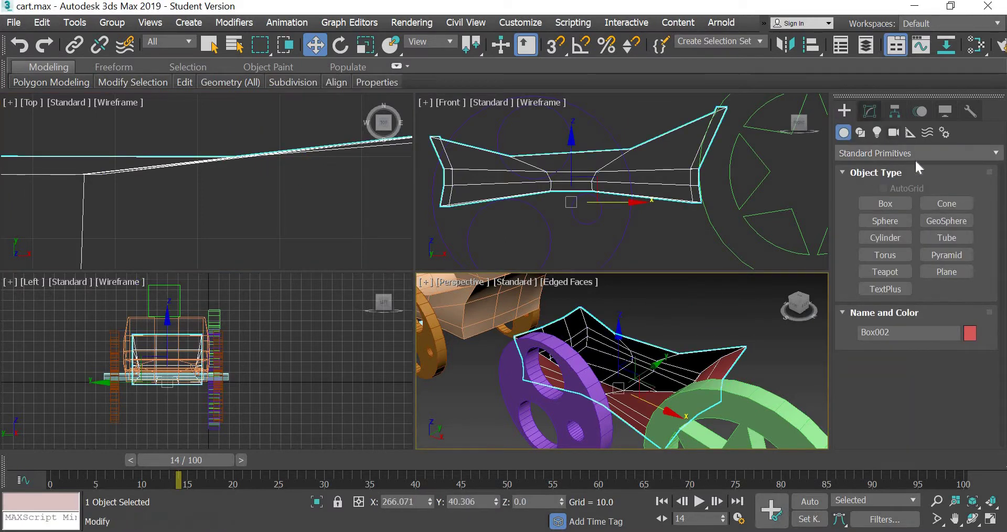
click(998, 158)
scroll(986, 105, down, 15)
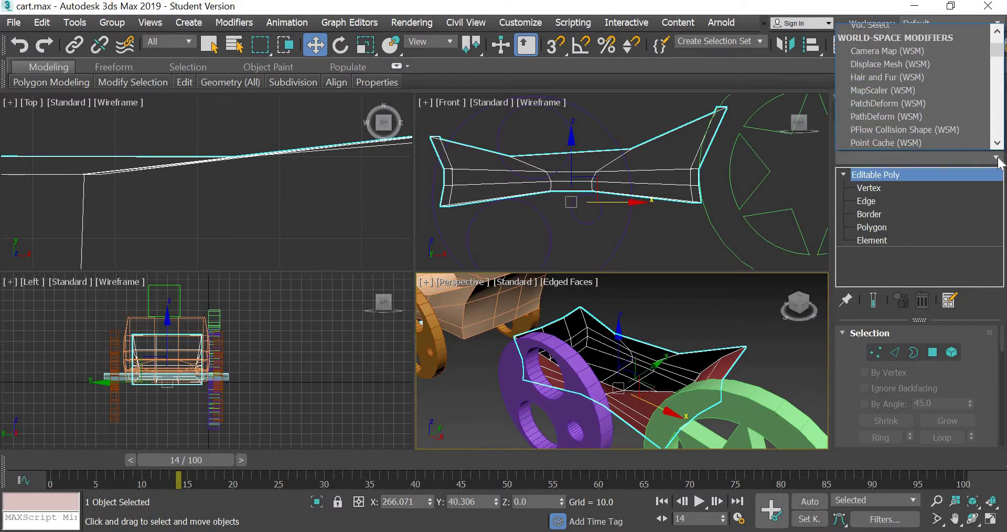
scroll(943, 103, down, 2)
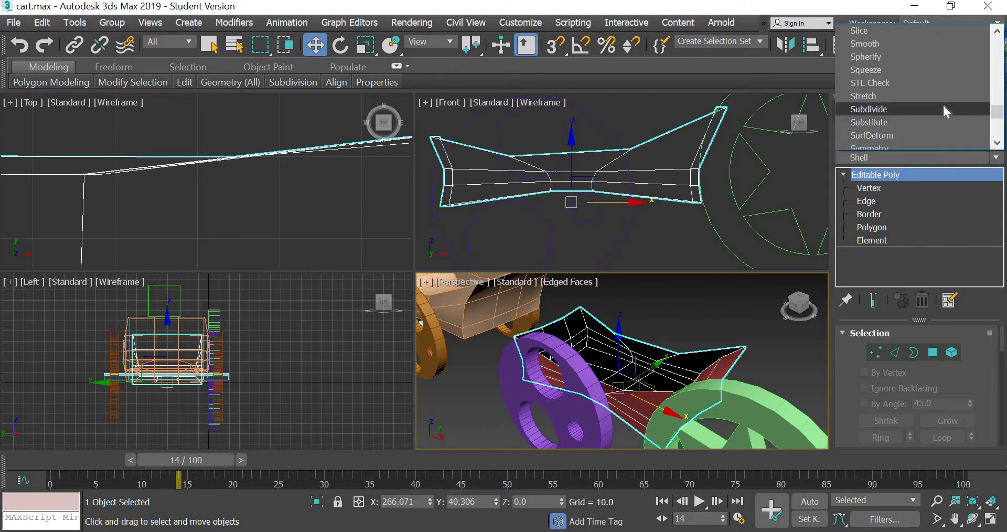
scroll(939, 100, up, 2)
click(885, 31)
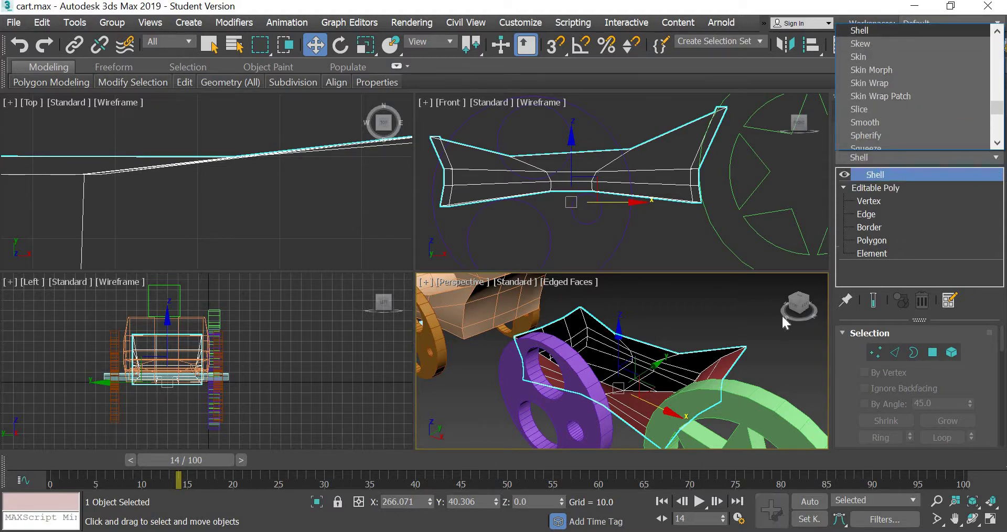
scroll(704, 383, up, 5)
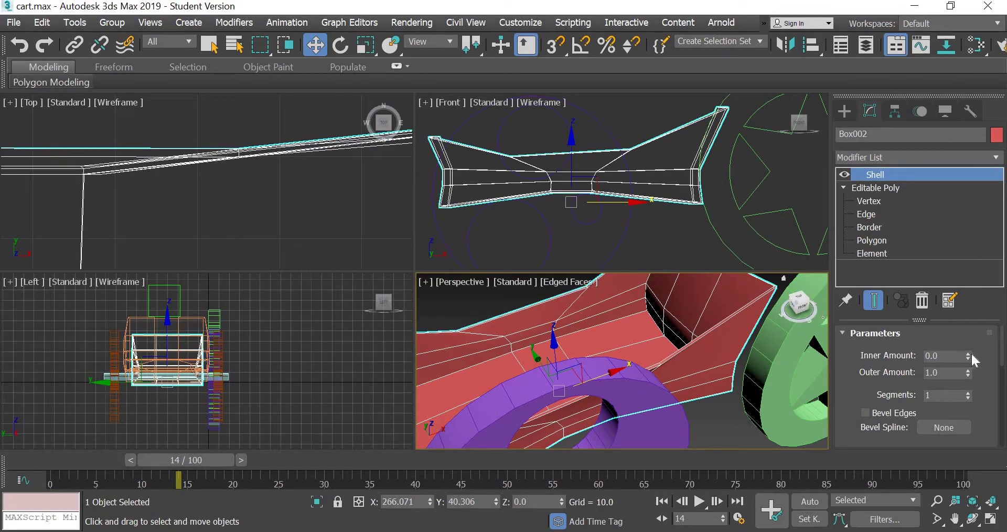
drag(968, 368, 968, 315)
Step: Examine the shelled wall thickness in Perspective and at both raised ends of the body in the Front view
middle_drag(701, 350, 756, 332)
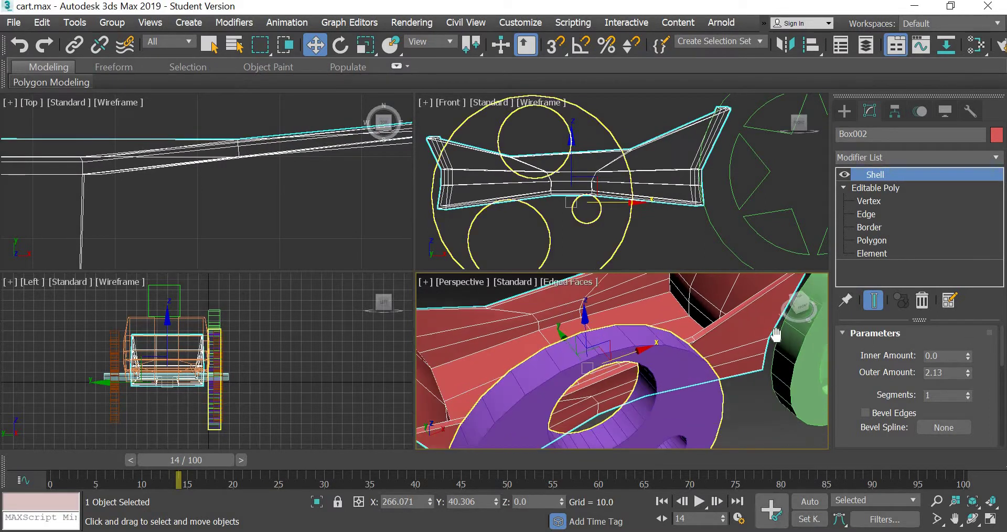
mouse_move(519, 388)
middle_down()
mouse_move(573, 379)
mouse_move(625, 404)
mouse_move(644, 386)
mouse_move(643, 368)
mouse_move(525, 375)
middle_up()
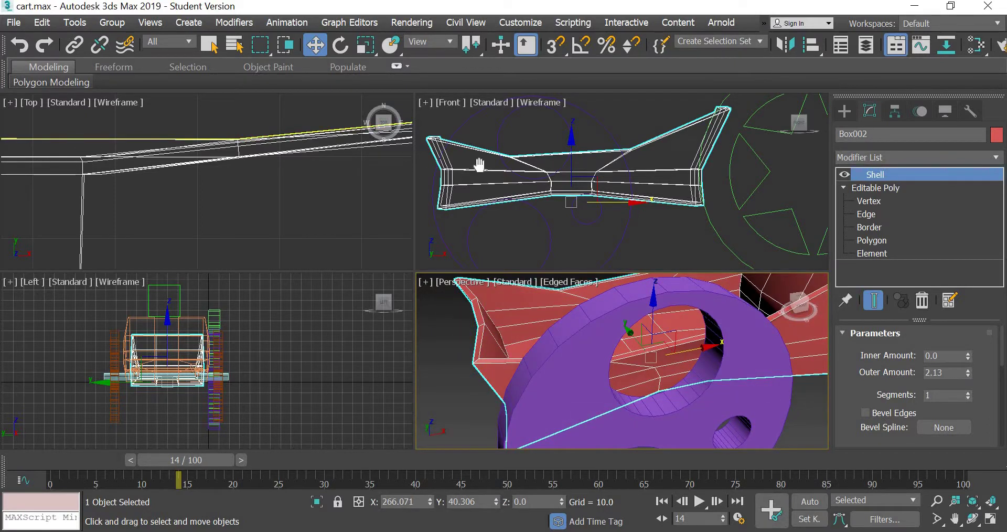
middle_drag(479, 164, 567, 191)
scroll(525, 165, up, 5)
middle_drag(541, 142, 598, 218)
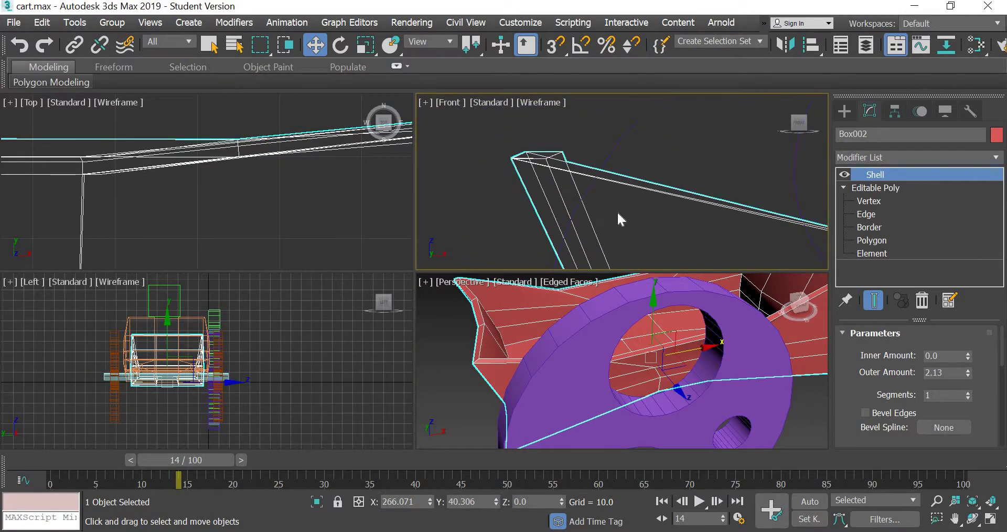
middle_drag(760, 223, 593, 212)
scroll(738, 212, down, 5)
middle_drag(714, 206, 535, 175)
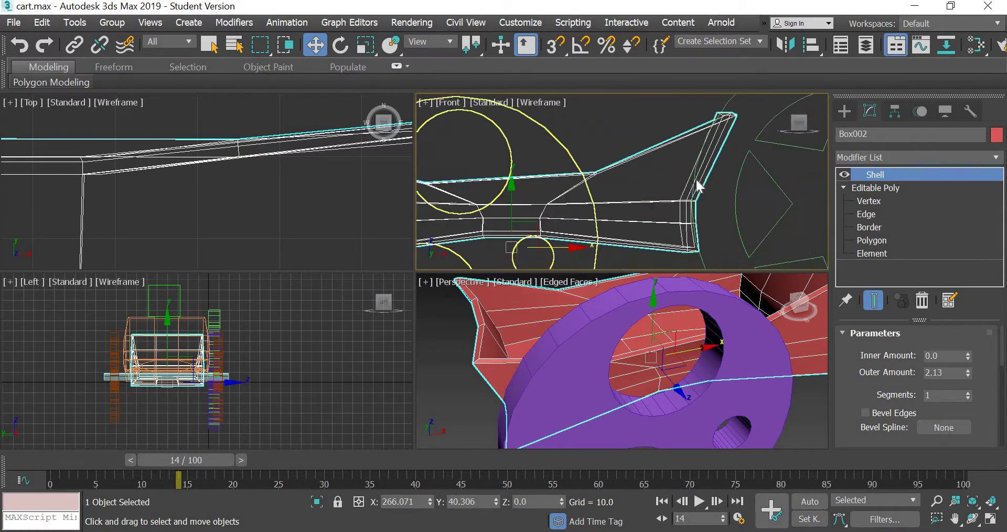
middle_drag(699, 189, 673, 193)
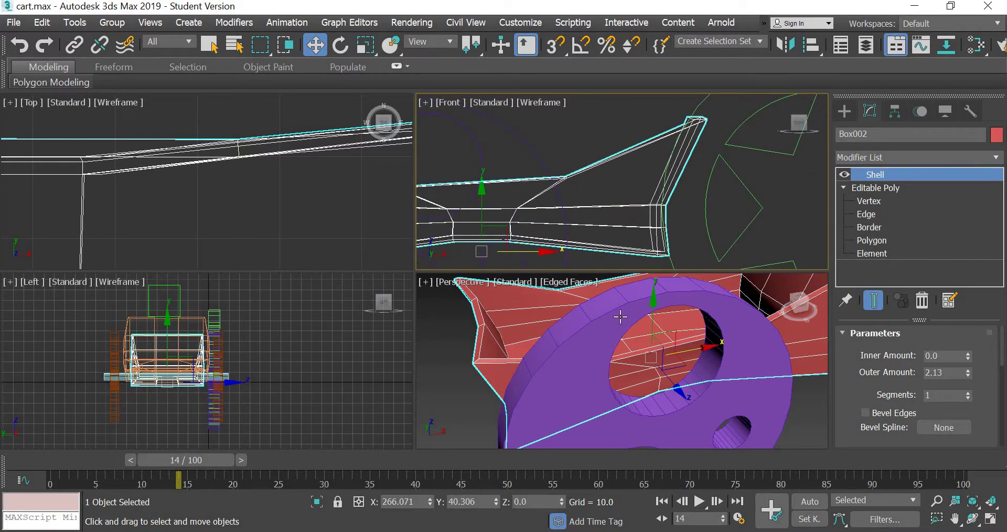
Step: Add an Edit Poly modifier above the Shell and switch it to vertex editing
click(964, 162)
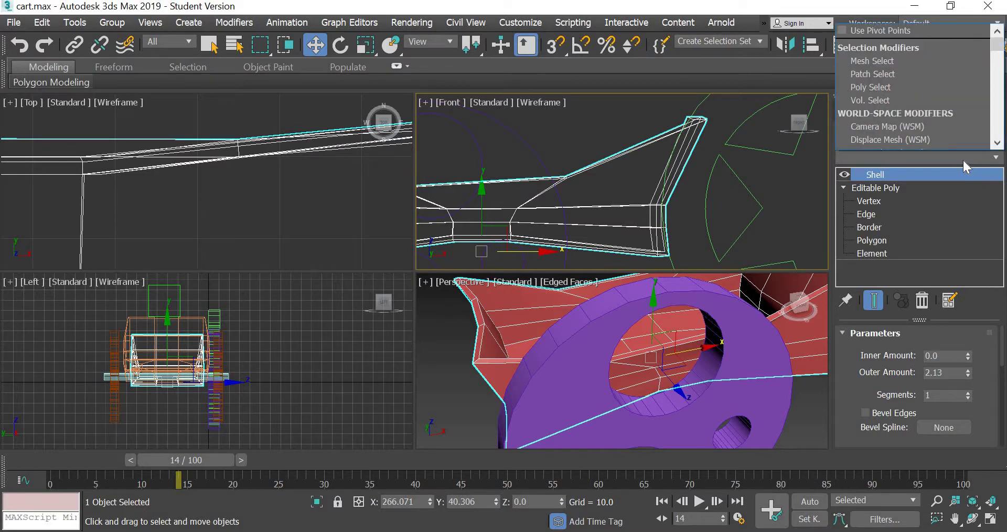
key(e)
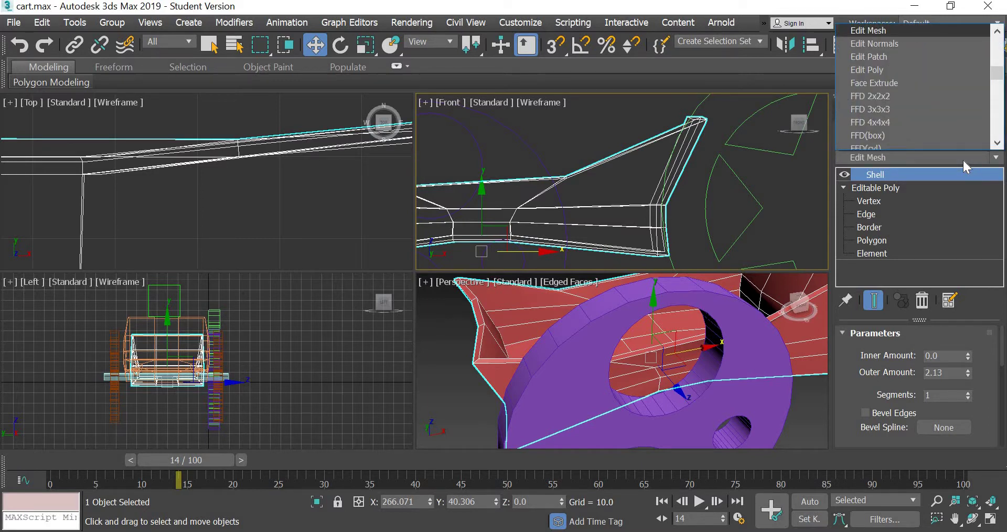
scroll(935, 97, down, 1)
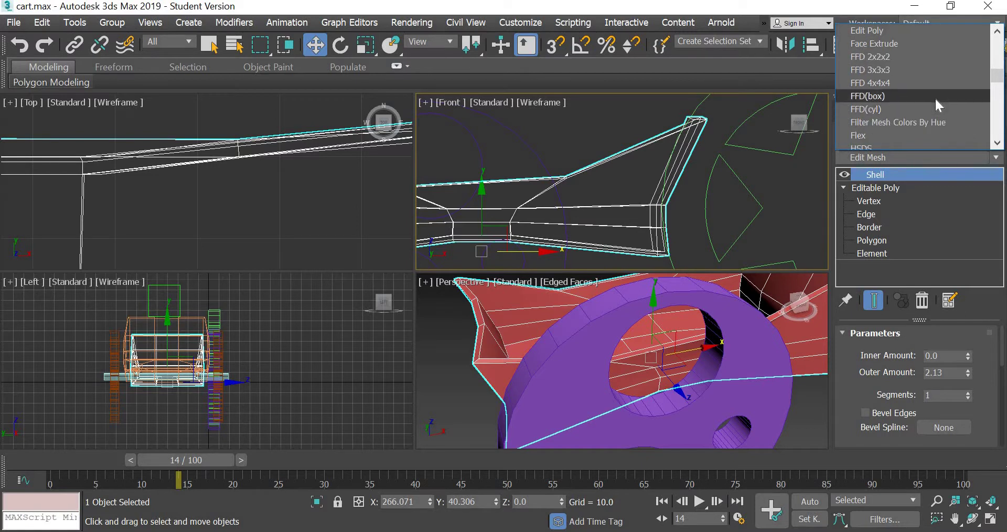
click(893, 31)
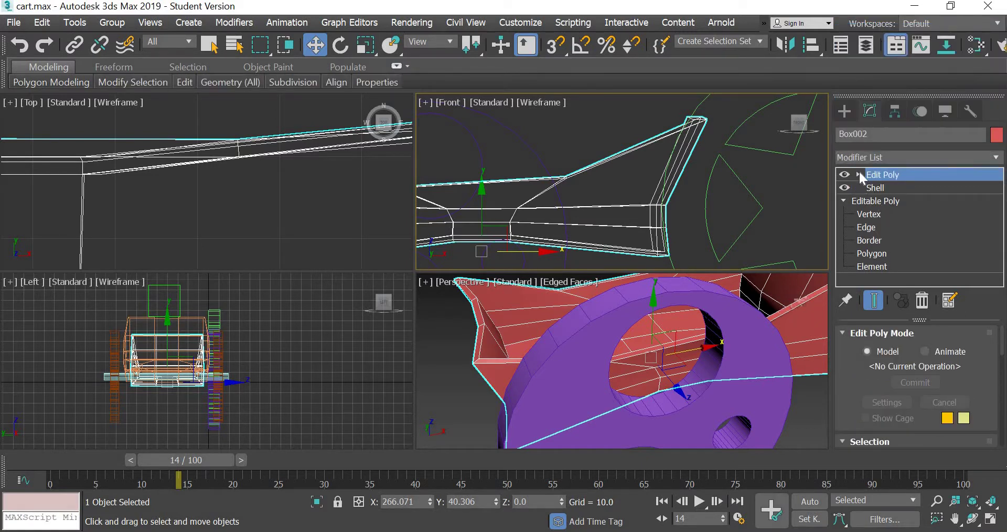
click(859, 174)
click(884, 187)
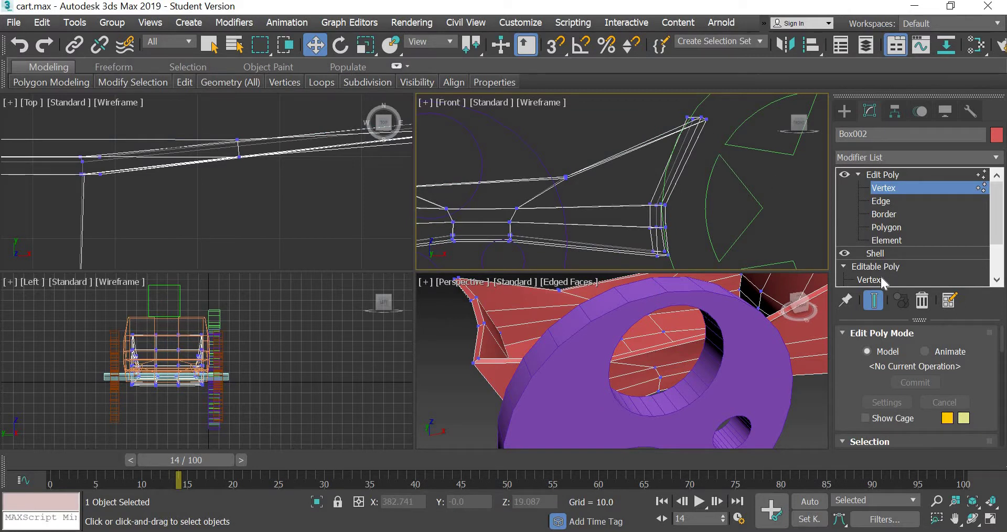
Step: Select the inner rim vertices at the tip of the taller raised end in the Front view and lower them about 1.9 units
scroll(609, 182, up, 8)
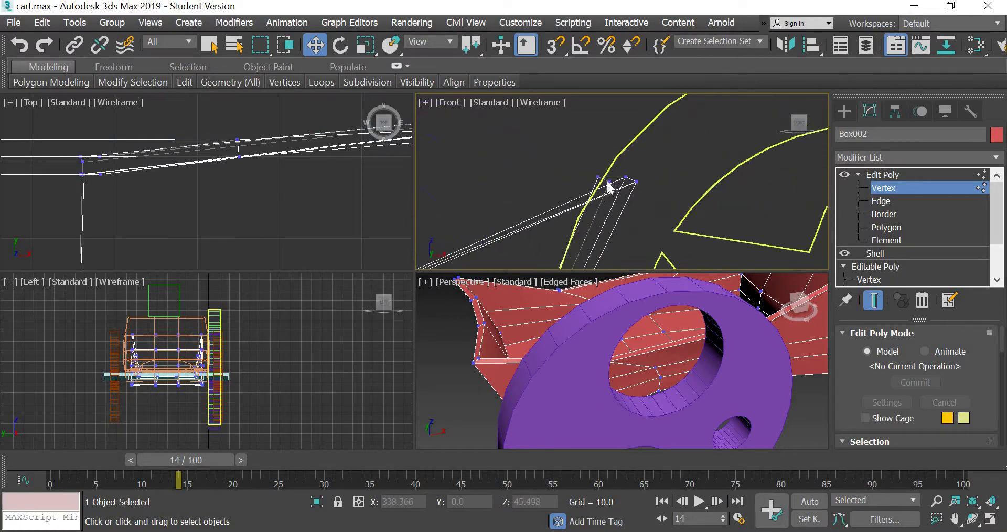
drag(559, 153, 635, 219)
drag(600, 132, 600, 163)
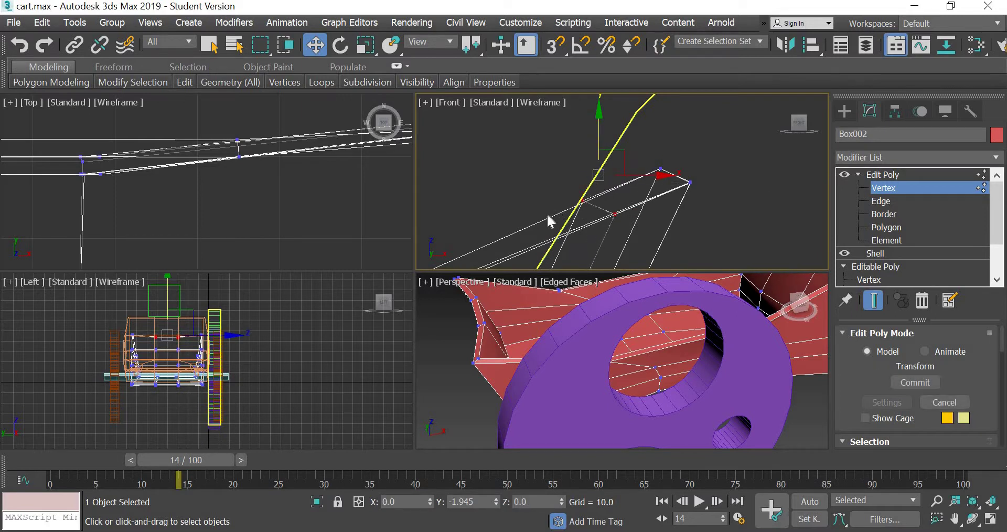
Step: Select the inner rim vertices at the tip of the opposite raised end in the Front view and lower them about 1 unit
middle_drag(601, 212, 786, 186)
scroll(785, 185, down, 8)
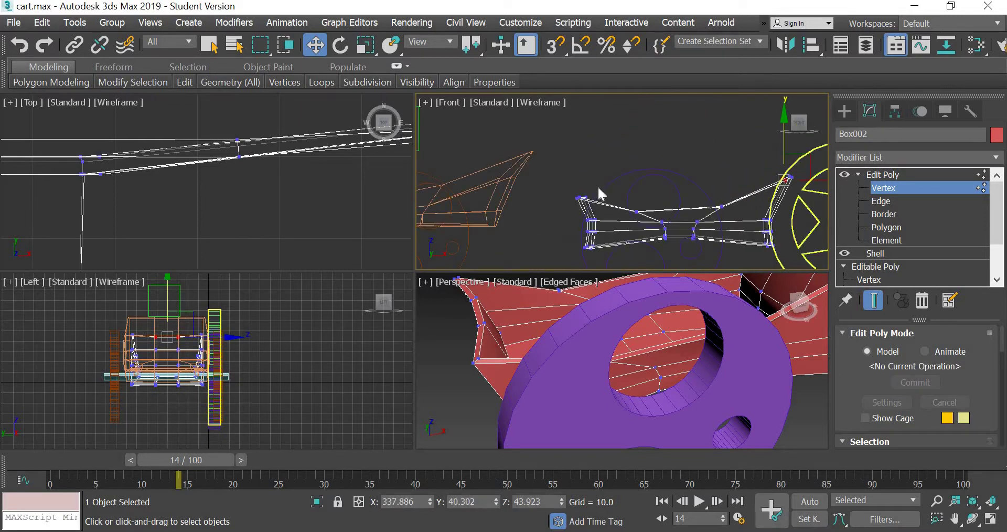
scroll(598, 188, up, 3)
drag(759, 153, 692, 186)
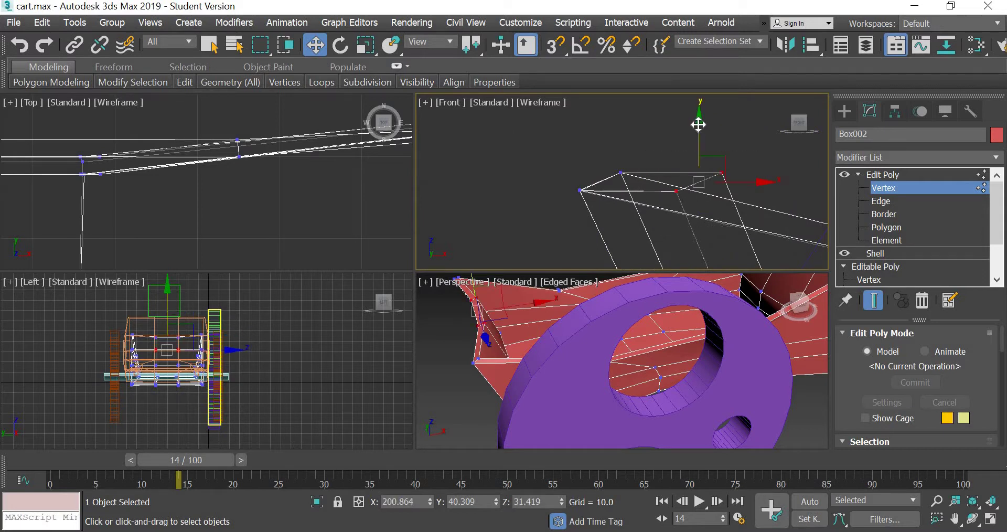
drag(699, 148, 699, 173)
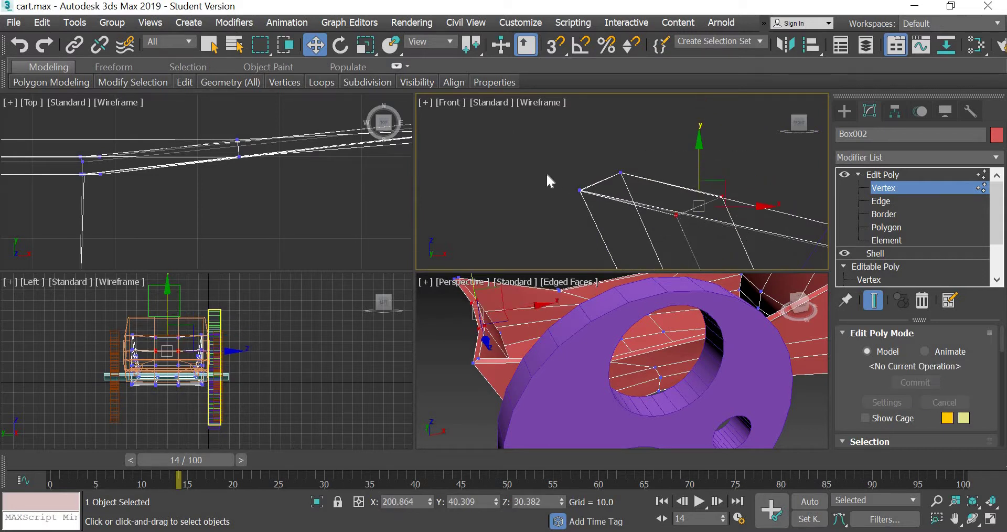
Step: Examine the adjusted rim corners of the cart body in the Front, Top, Left and Perspective views
middle_drag(547, 176, 394, 131)
scroll(411, 217, down, 2)
scroll(411, 217, down, 3)
middle_drag(266, 176, 267, 181)
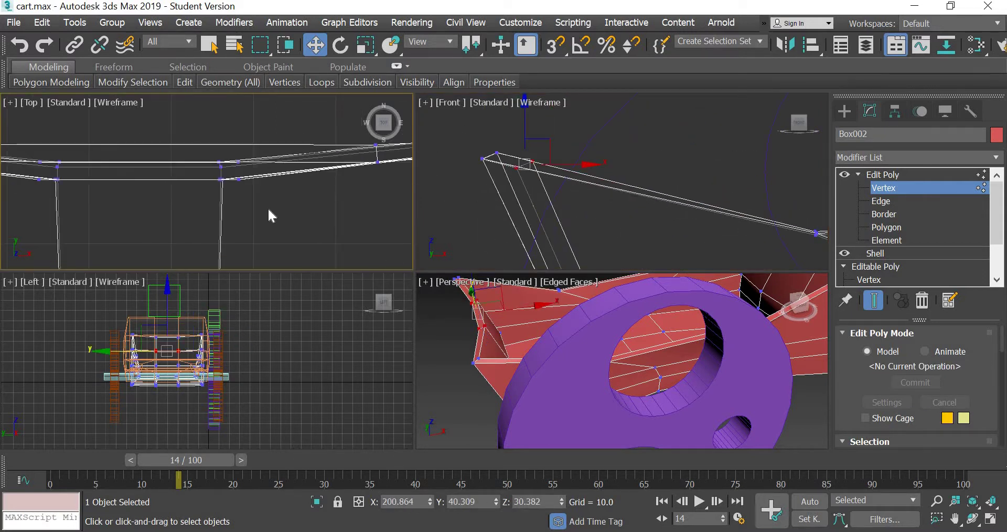
scroll(268, 199, down, 6)
scroll(187, 400, up, 6)
middle_drag(188, 402, 226, 441)
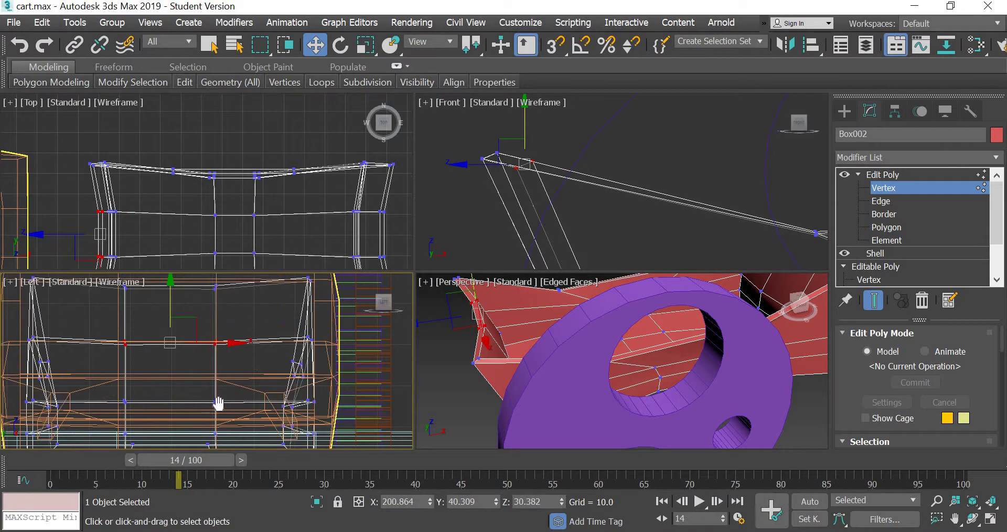
middle_drag(219, 403, 198, 366)
scroll(198, 366, up, 2)
scroll(199, 366, down, 2)
middle_drag(671, 396, 753, 447)
alt+middle_drag(644, 389, 681, 385)
alt+middle_drag(600, 396, 378, 397)
middle_drag(659, 387, 500, 373)
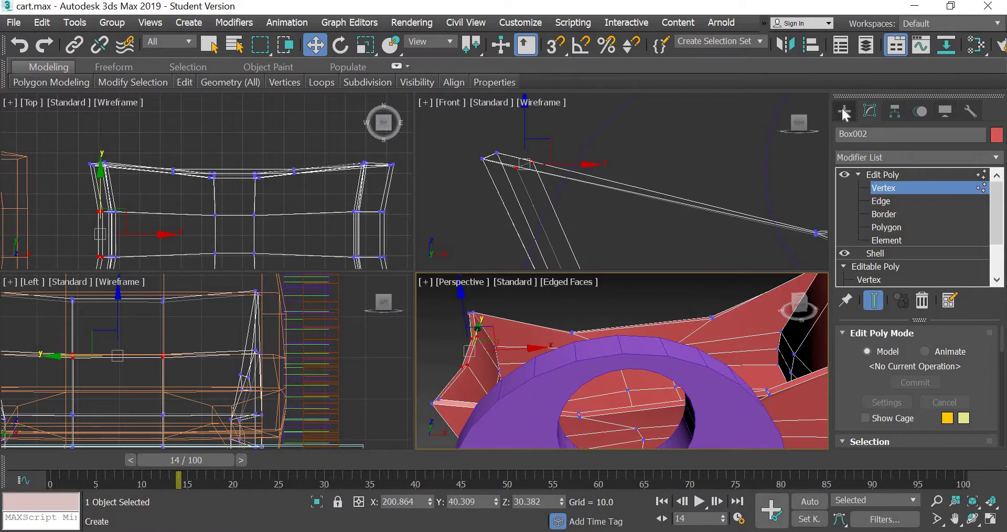
Step: Leave vertex editing, deselect the cart body and maximize the Perspective viewport
click(843, 111)
click(665, 163)
middle_drag(613, 344, 583, 331)
scroll(583, 334, down, 5)
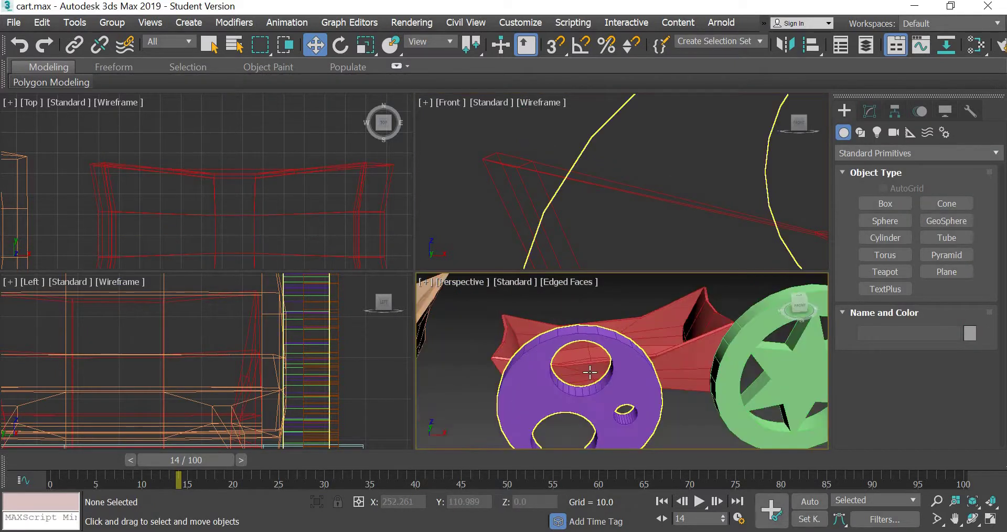
mouse_move(590, 373)
alt+middle_down()
mouse_move(621, 373)
mouse_move(577, 358)
alt+middle_up()
scroll(581, 357, down, 3)
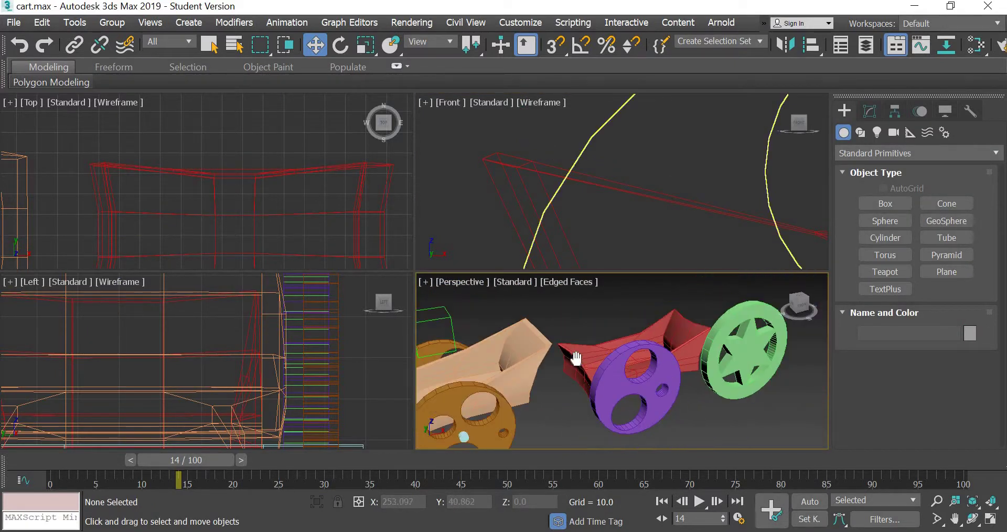
key(shift+z)
click(990, 518)
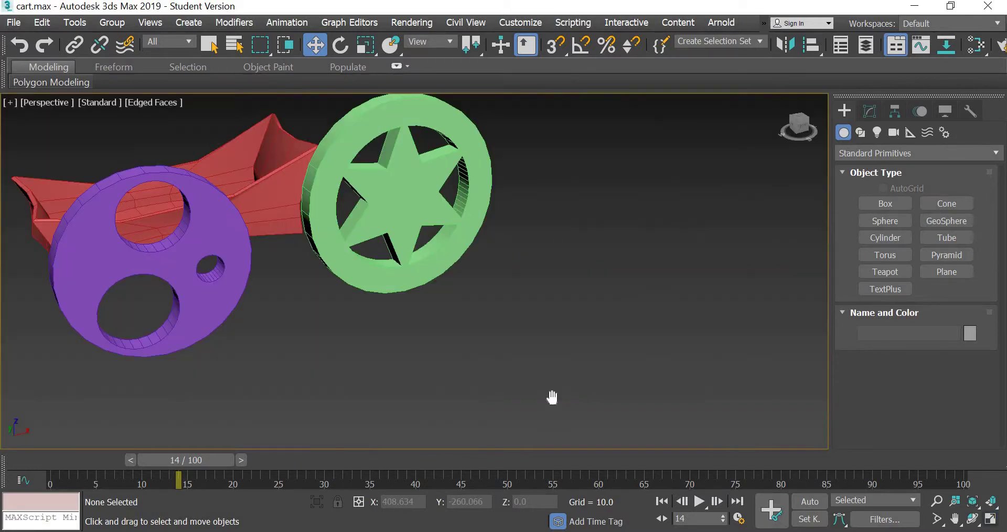
Step: Examine the finished tan cart, its handles and wheels alongside the new red cart body in Perspective
key(shift+z)
key(shift+z)
key(shift+z)
key(shift+z)
key(shift+z)
key(shift+z)
key(shift+z)
key(shift+z)
key(shift+z)
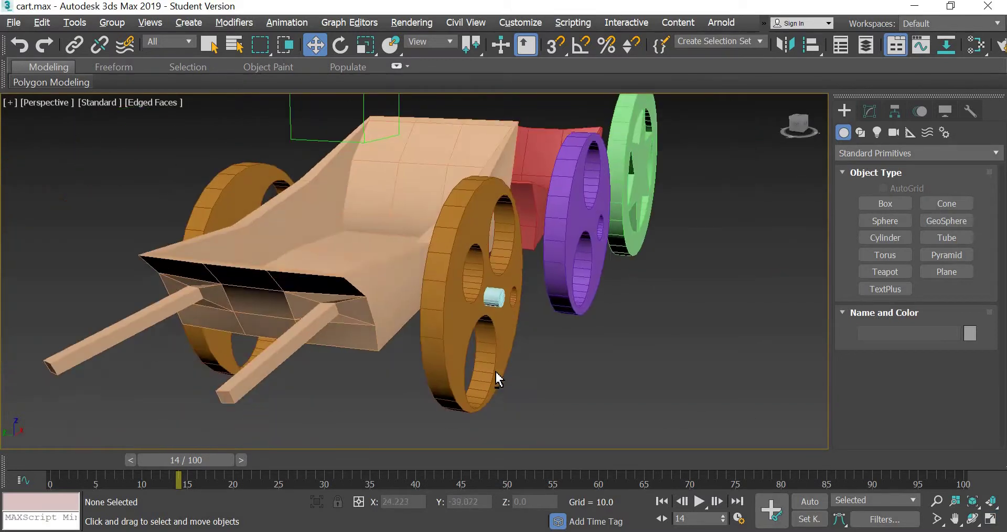
Step: Select the red cart body and move it about 371 units along X, clear of the wheels
click(615, 152)
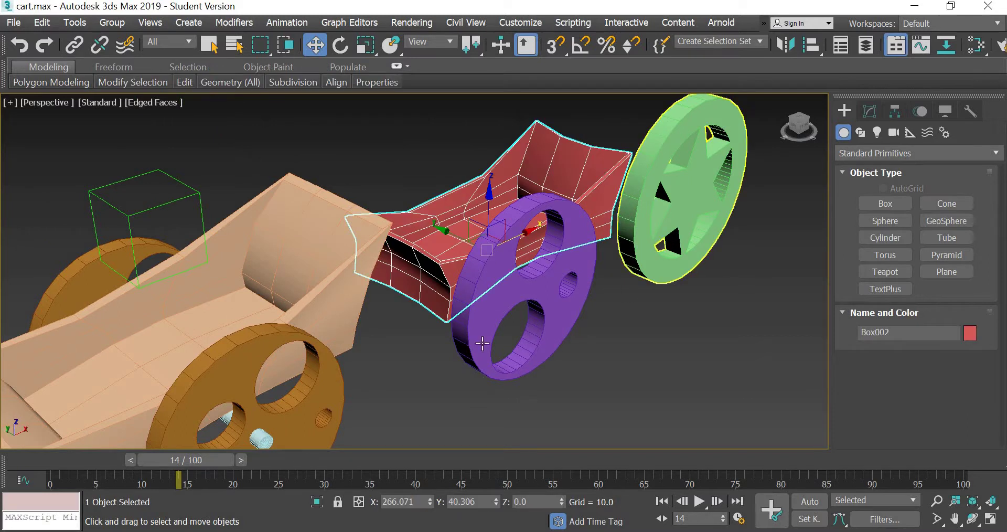
key(z)
drag(388, 342, 709, 241)
alt+middle_drag(708, 234, 472, 241)
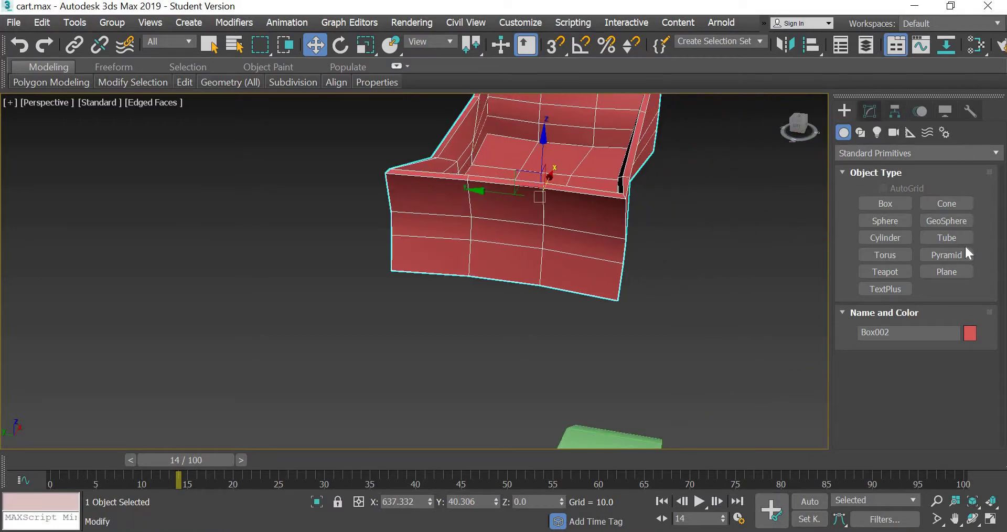
Step: Inset the two outer polygons in the middle row of the red cart body's lower end face
click(872, 111)
click(888, 228)
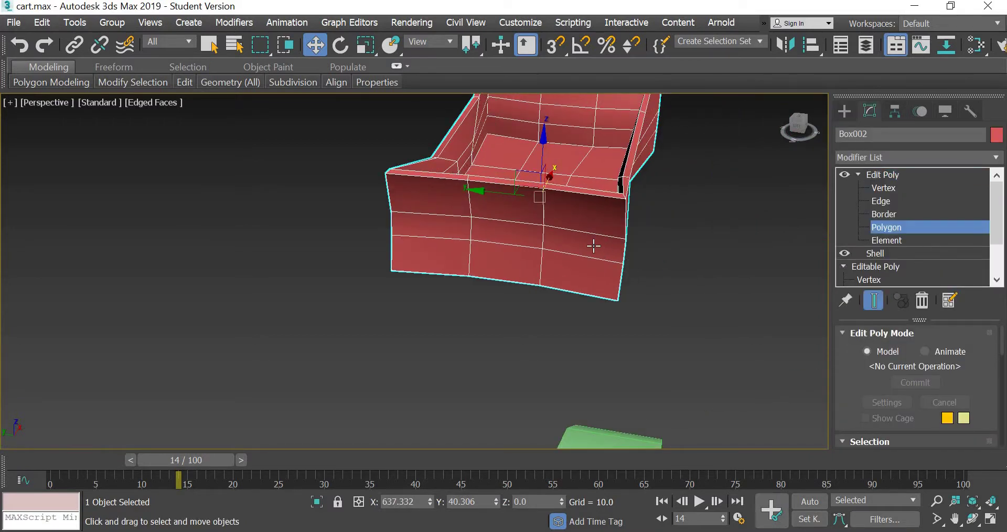
click(563, 245)
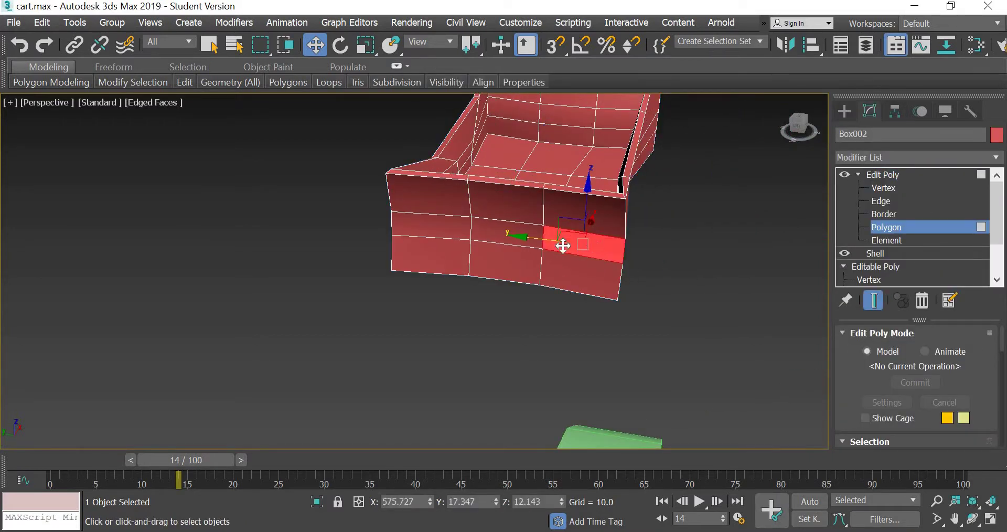
ctrl+click(439, 225)
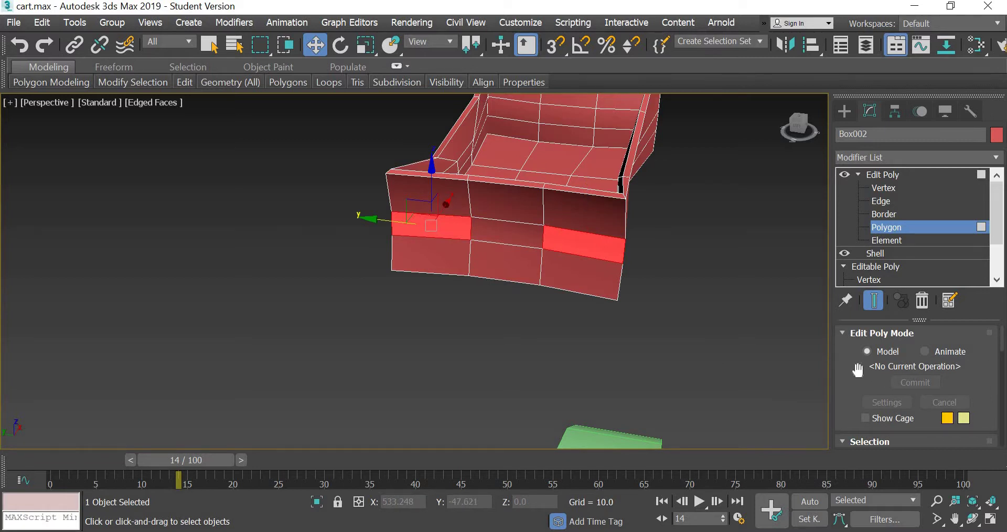
drag(850, 292, 863, 37)
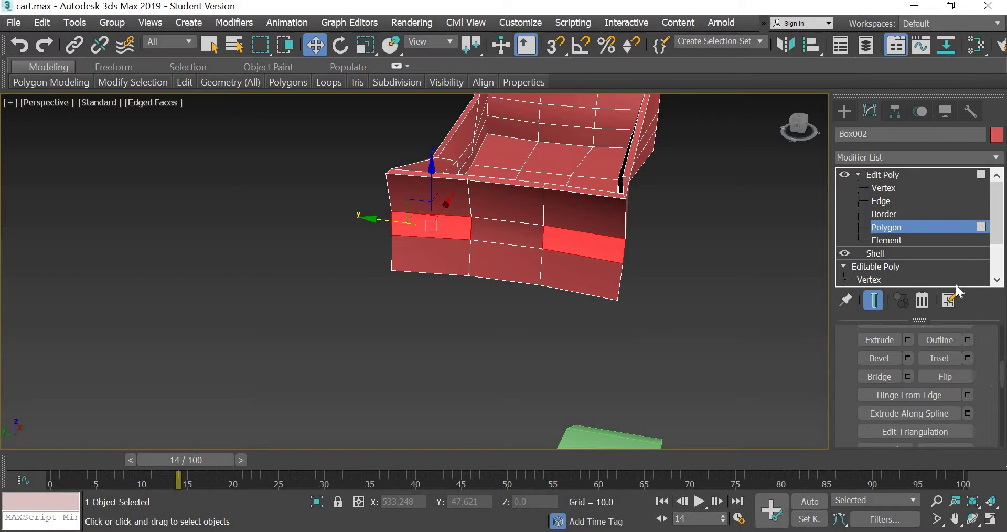
click(968, 358)
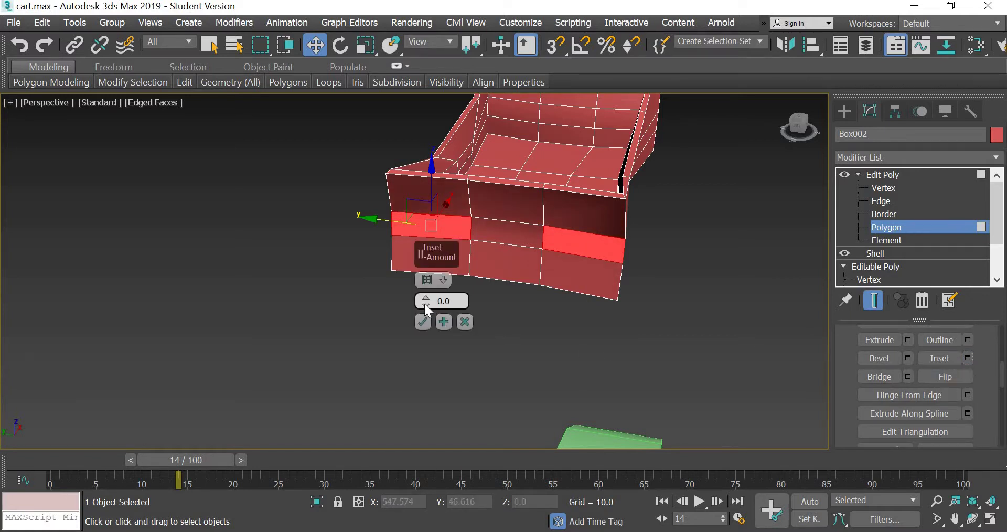
mouse_move(425, 306)
mouse_down()
mouse_move(422, 289)
mouse_move(425, 298)
mouse_up()
click(423, 322)
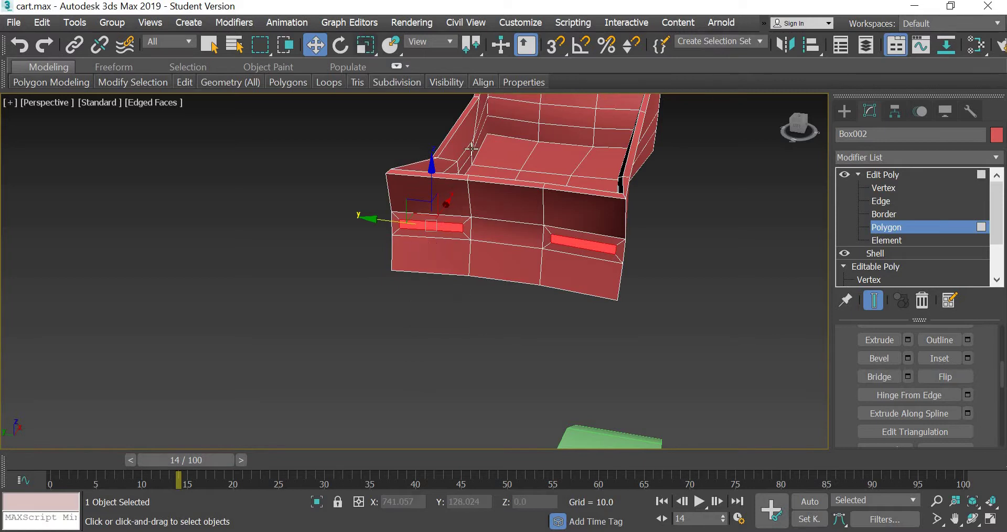
Step: Scale the two inset polygons narrower across the width of the end face into small handle bases
click(366, 45)
drag(487, 229, 361, 174)
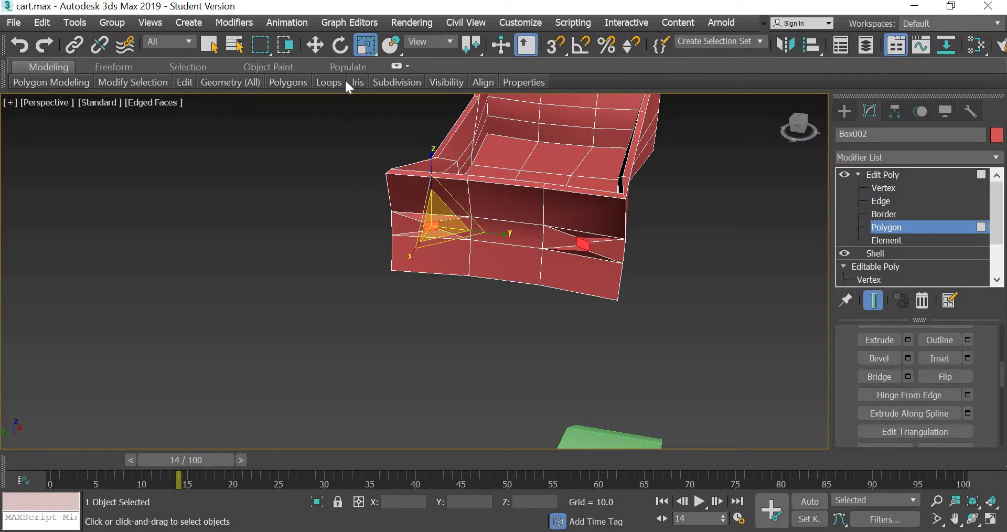
click(341, 47)
drag(478, 208, 477, 211)
click(316, 44)
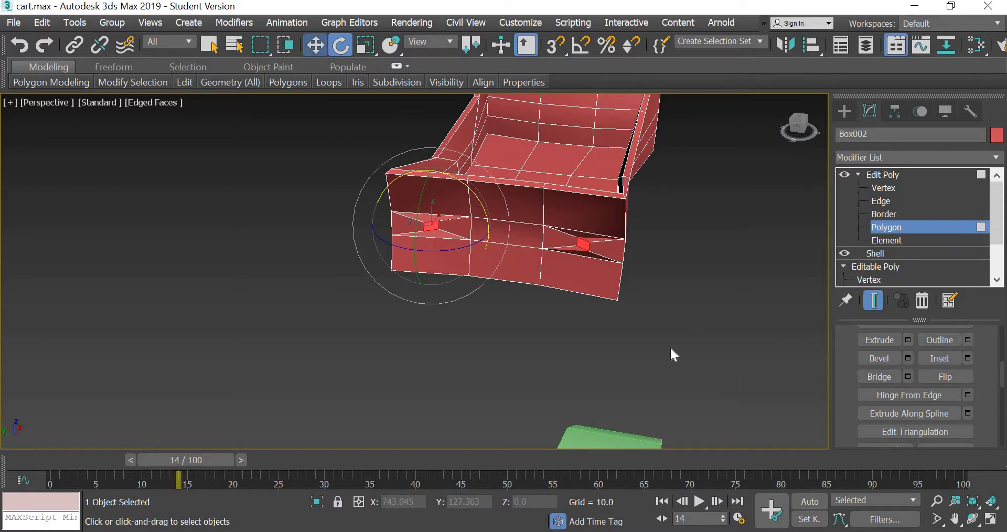
Step: Rotate the two small inset polygons individually about Z so they face straight out, turning the second one by -27.2 degrees
mouse_move(515, 326)
alt+middle_down()
mouse_move(504, 322)
mouse_move(513, 313)
alt+middle_up()
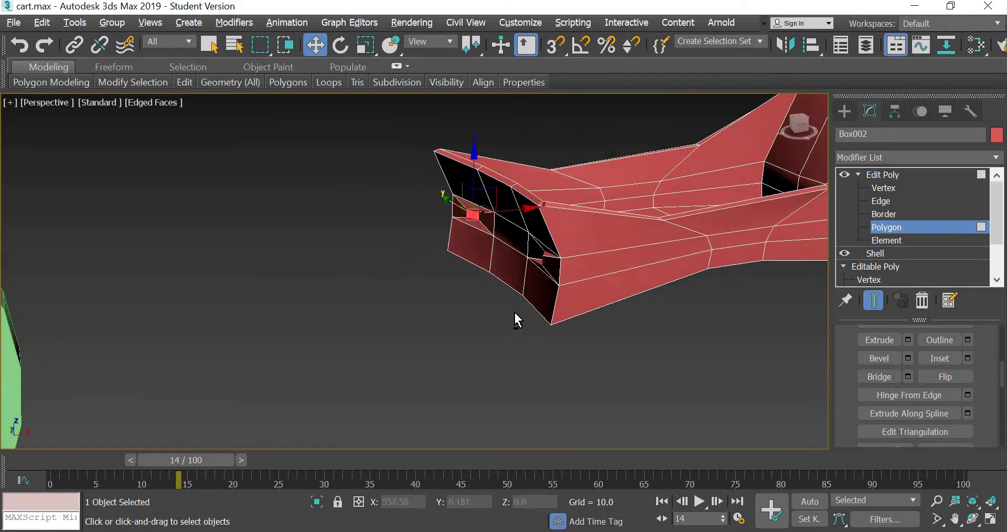
scroll(516, 308, up, 2)
alt+middle_drag(574, 268, 631, 303)
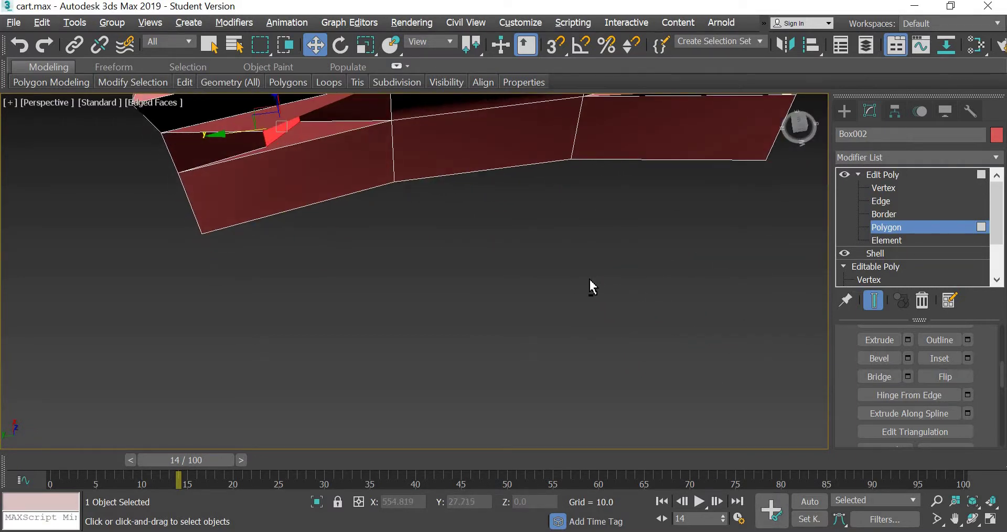
alt+middle_drag(537, 330, 718, 340)
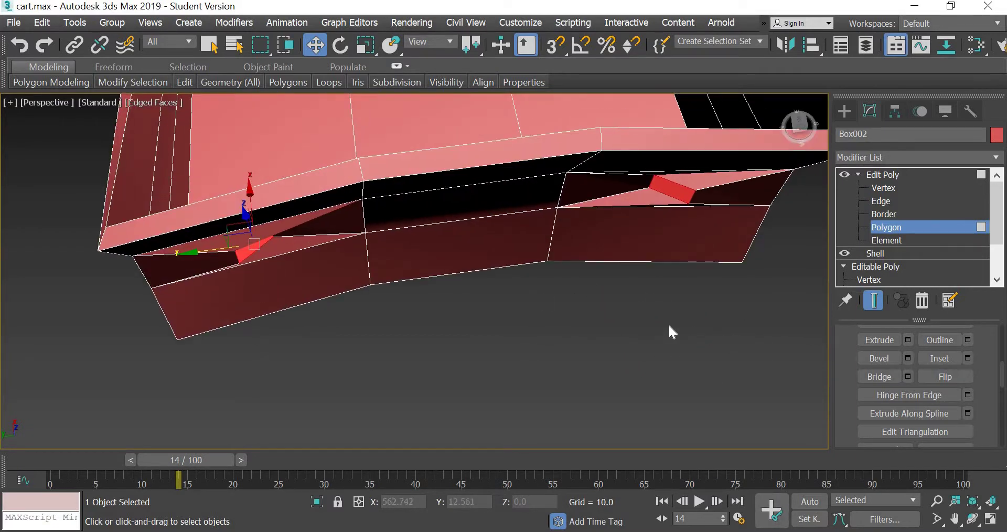
click(674, 191)
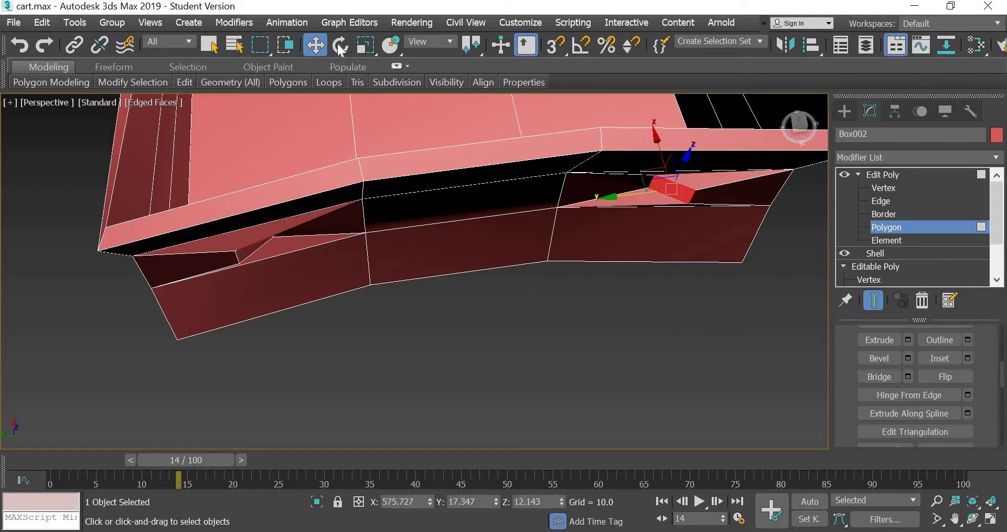
click(340, 47)
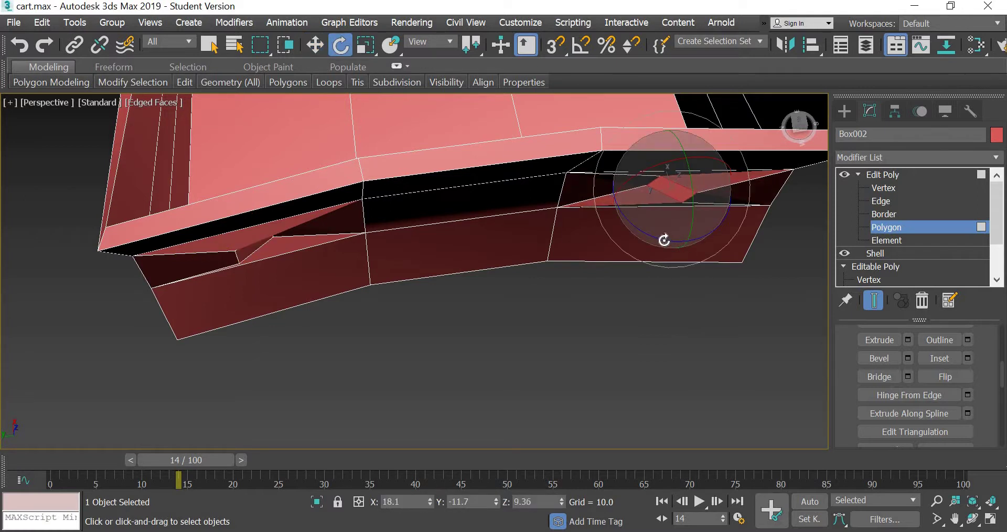
drag(665, 240, 650, 301)
key(ctrl+z)
alt+middle_drag(641, 290, 650, 223)
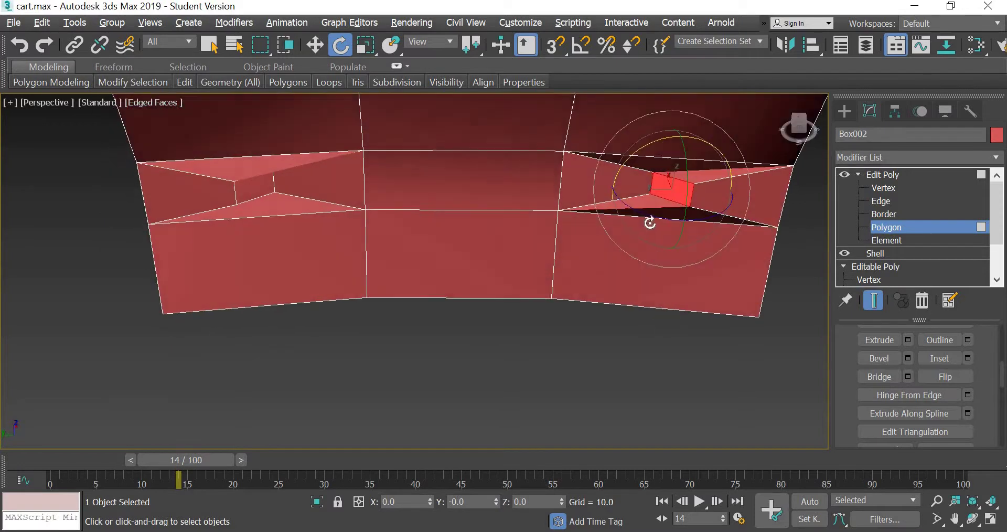
drag(645, 214, 670, 219)
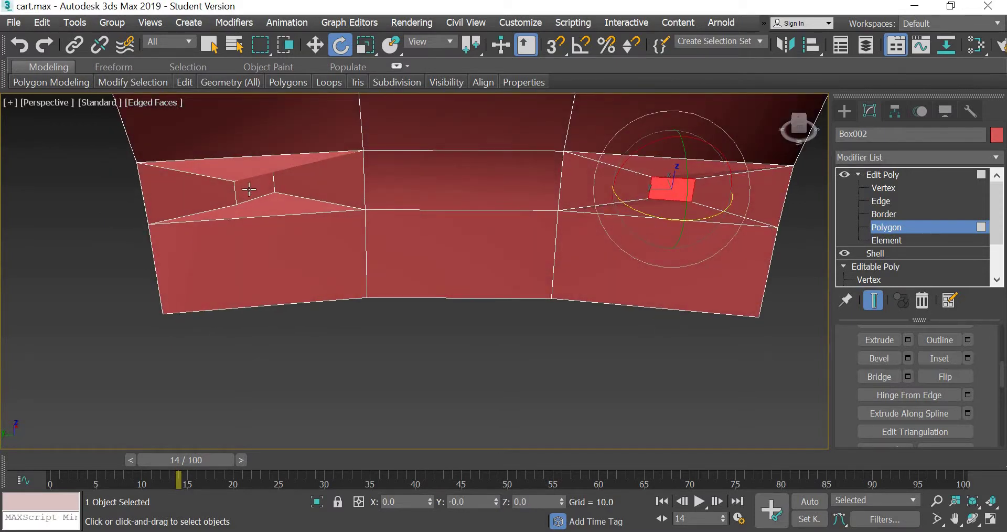
click(266, 199)
drag(247, 214, 247, 214)
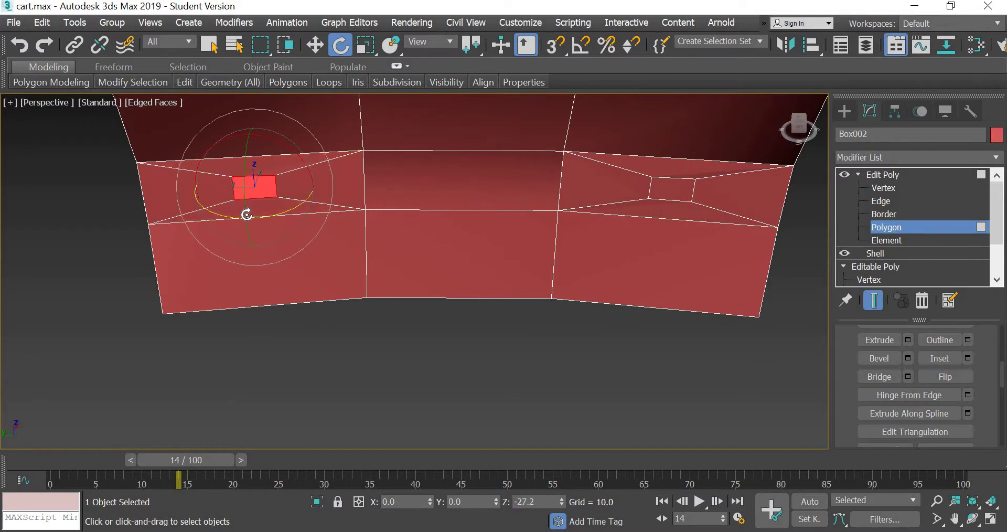
Step: Extrude both small polygons outward into two long straight handles, then leave polygon editing and deselect the cart
alt+middle_drag(307, 241, 430, 282)
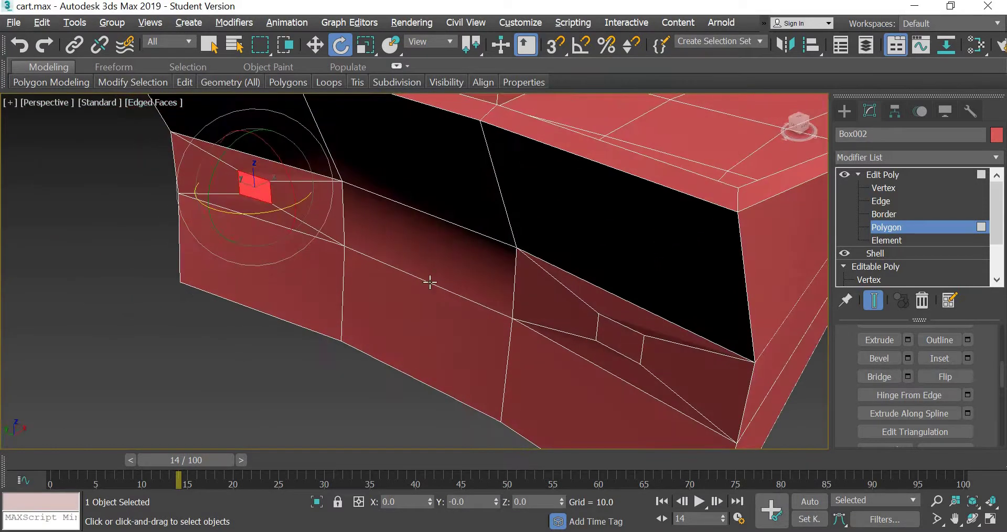
ctrl+click(608, 340)
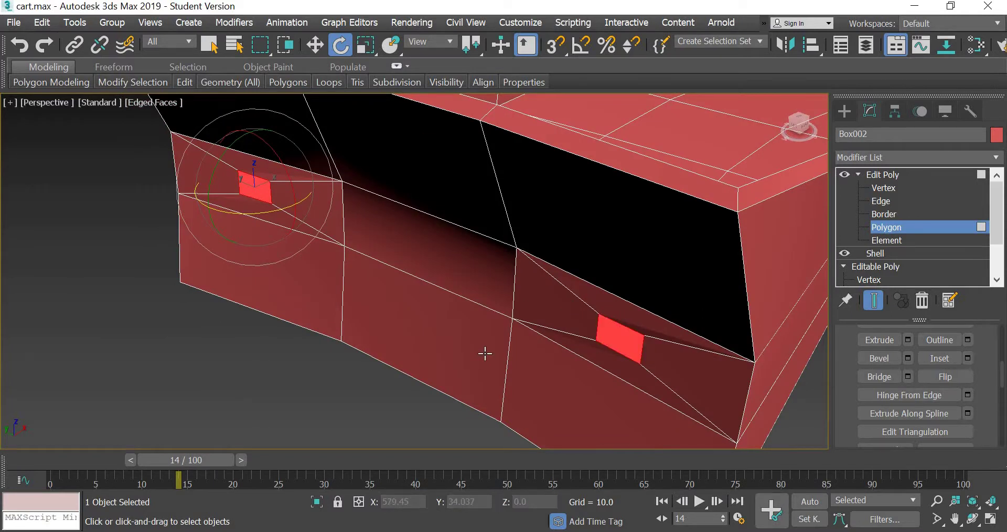
scroll(485, 354, down, 5)
scroll(662, 372, down, 4)
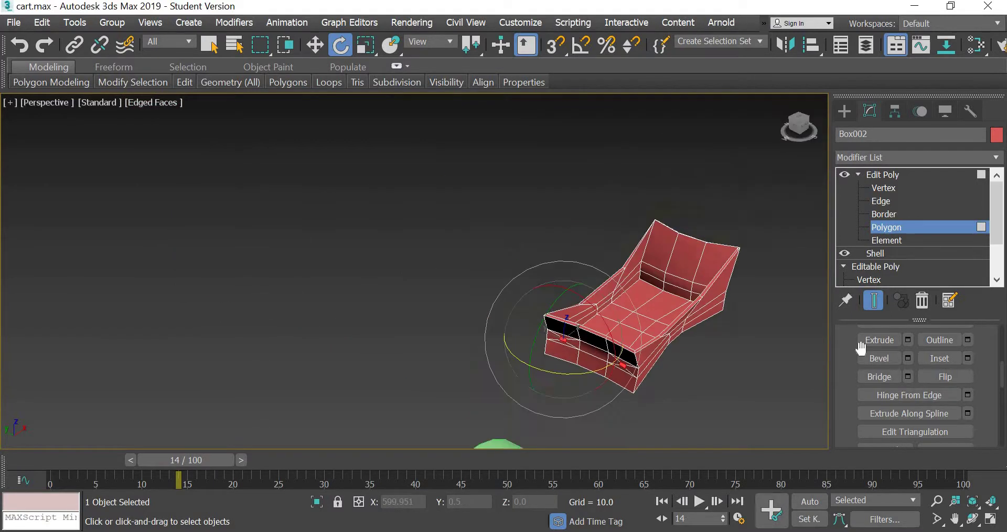
click(908, 339)
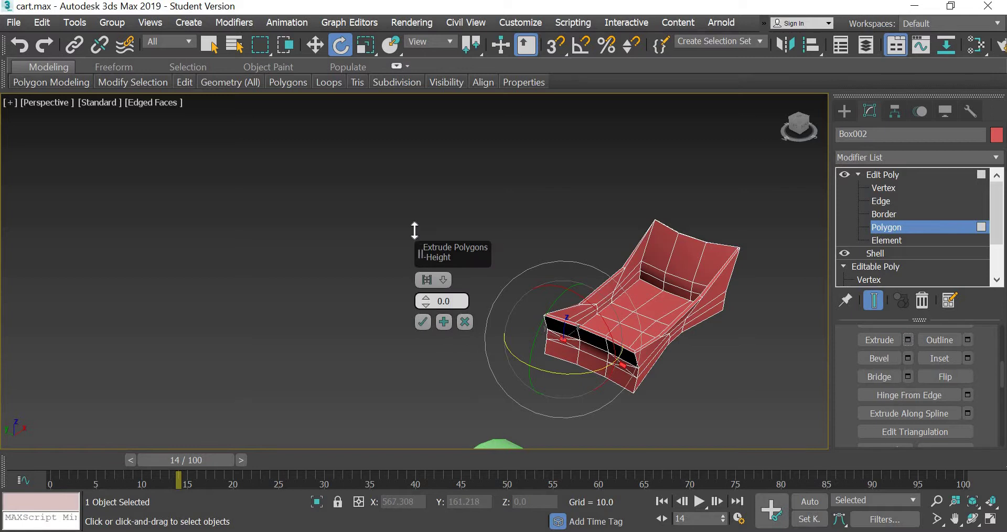
drag(414, 230, 392, 2)
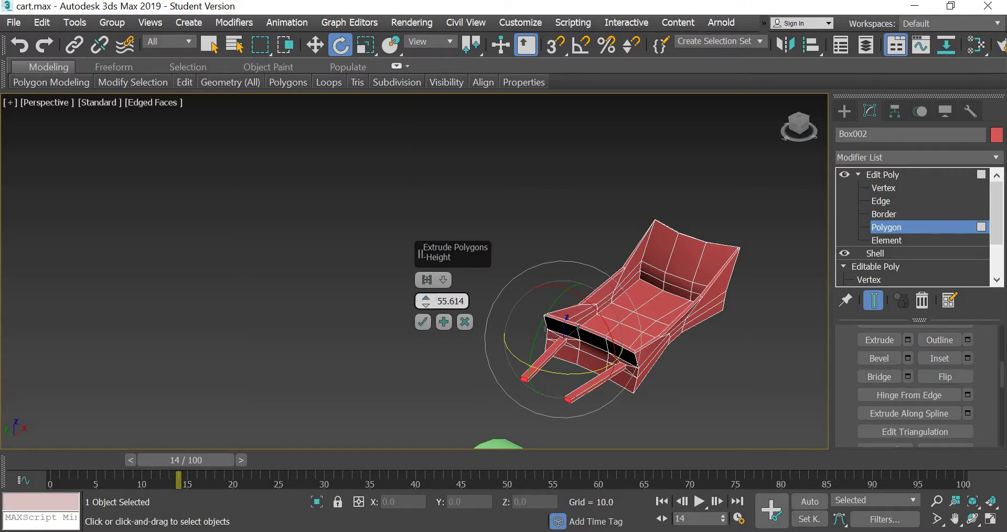
click(423, 322)
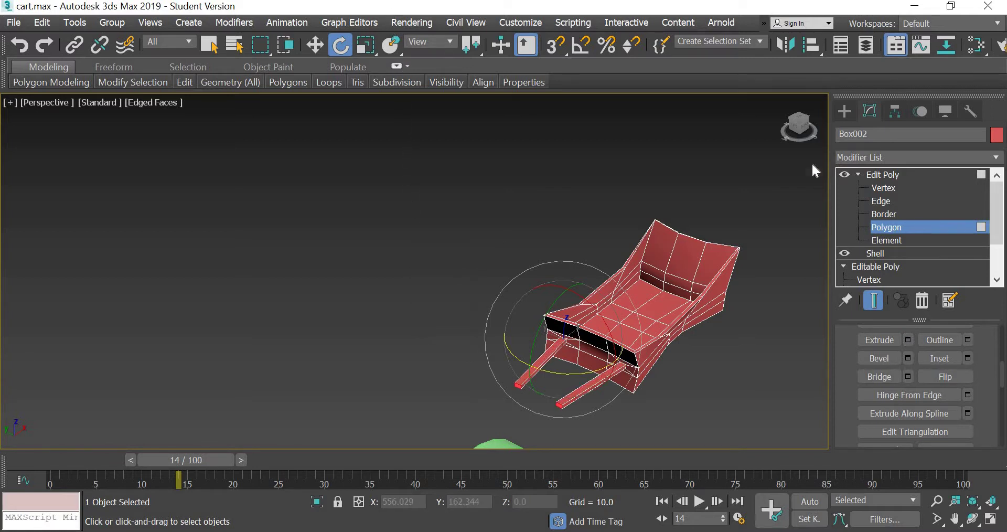
click(845, 110)
click(424, 391)
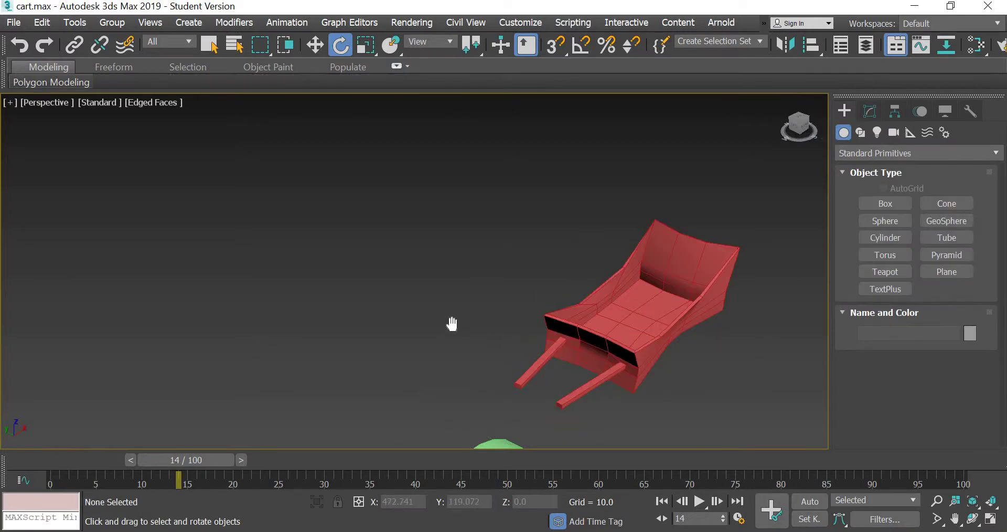
Step: Examine the red cart body with its handles from several angles, together with the loose wheels and the finished cart
scroll(519, 373, up, 3)
alt+middle_drag(520, 379, 304, 372)
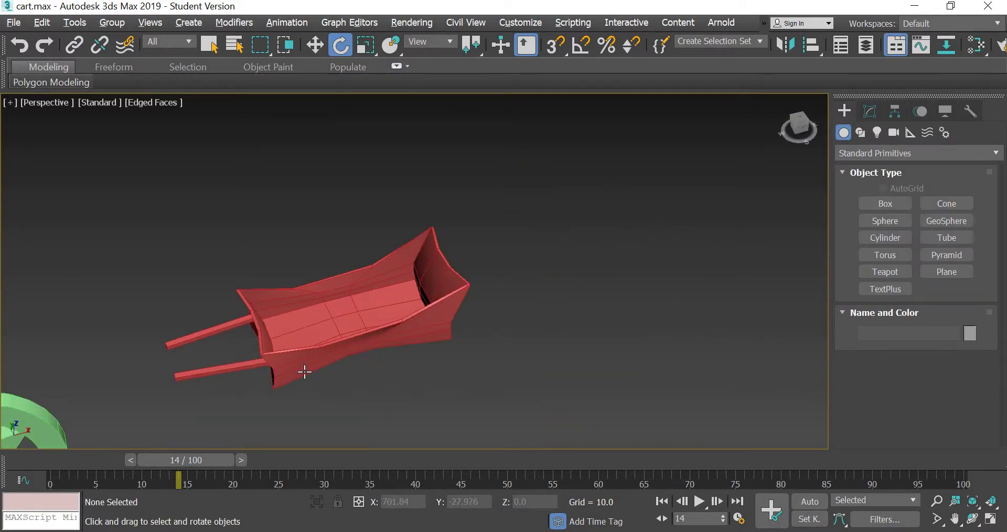
middle_drag(442, 349, 443, 351)
scroll(443, 350, up, 5)
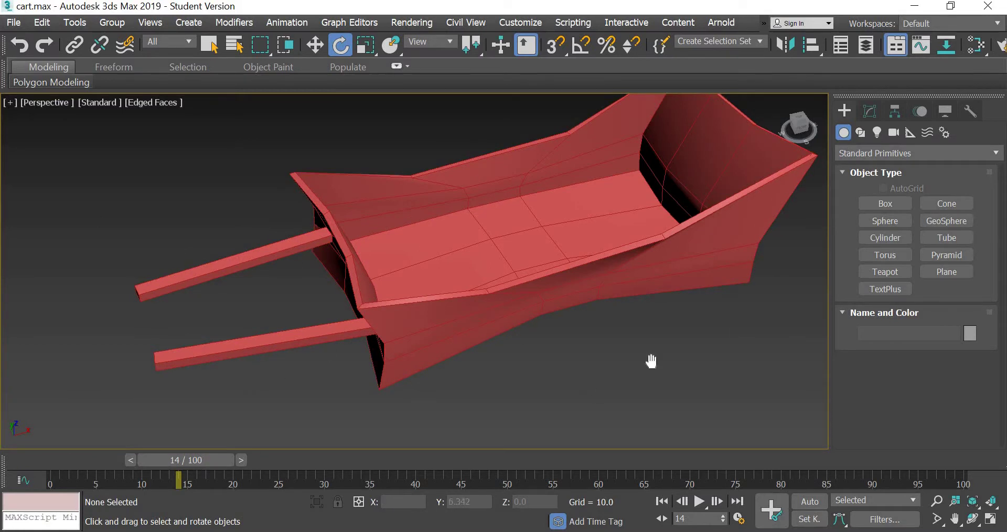
middle_drag(650, 360, 736, 336)
scroll(737, 359, down, 5)
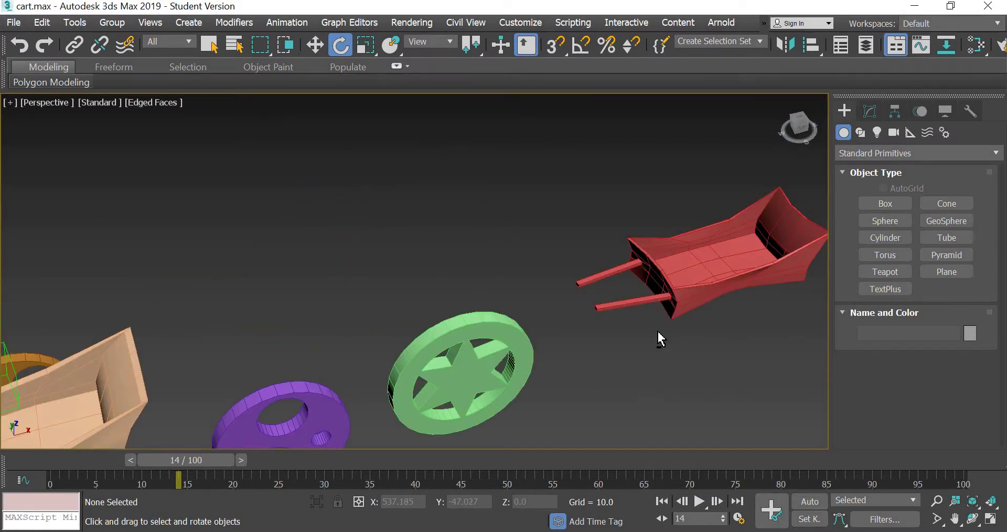
alt+middle_drag(658, 331, 651, 362)
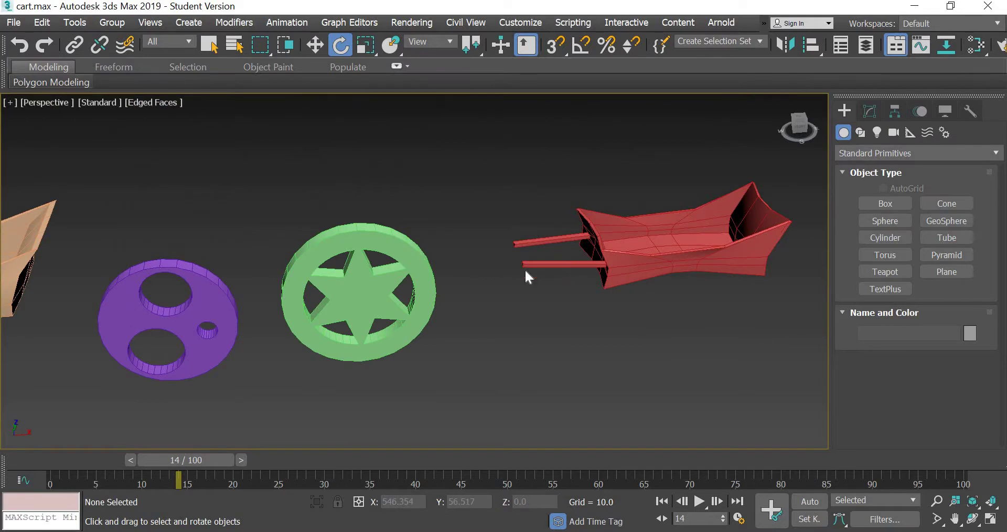
scroll(544, 336, down, 5)
scroll(544, 335, up, 4)
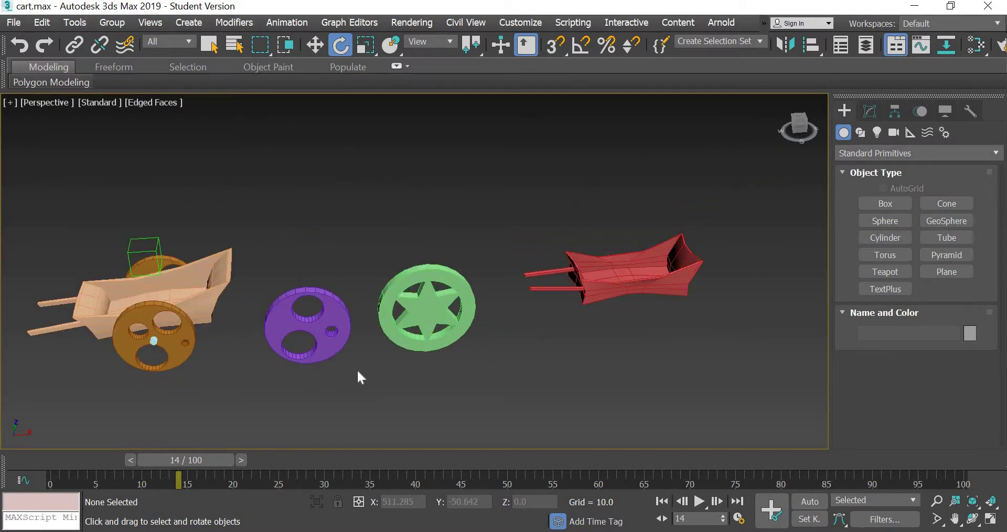
middle_drag(464, 371, 626, 367)
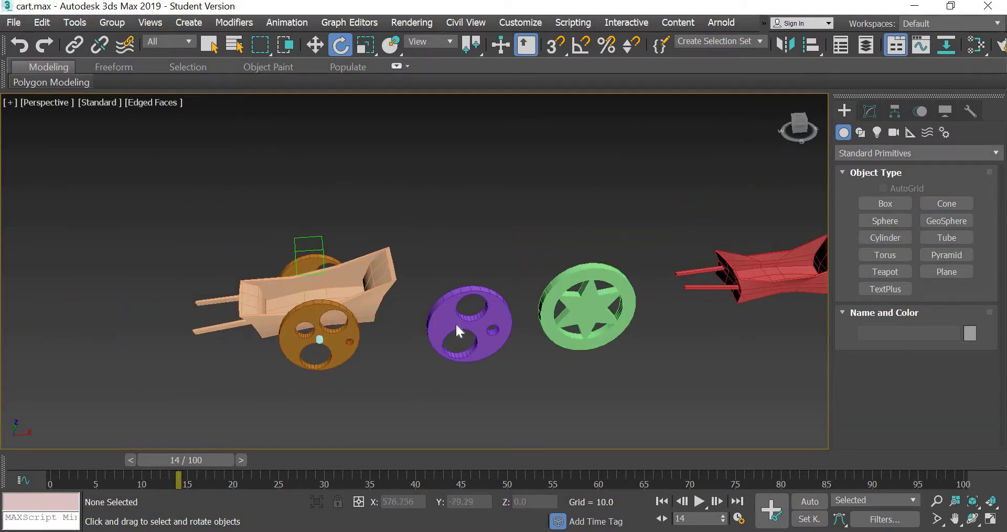
middle_drag(455, 322, 178, 318)
Step: Delete the green wheel with the star-shaped cutout
click(557, 275)
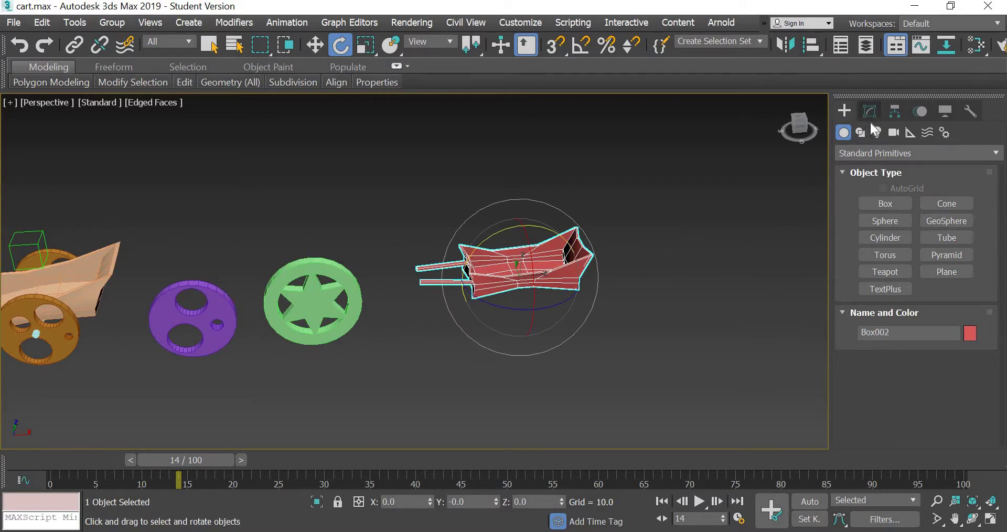
alt+middle_drag(454, 384, 774, 462)
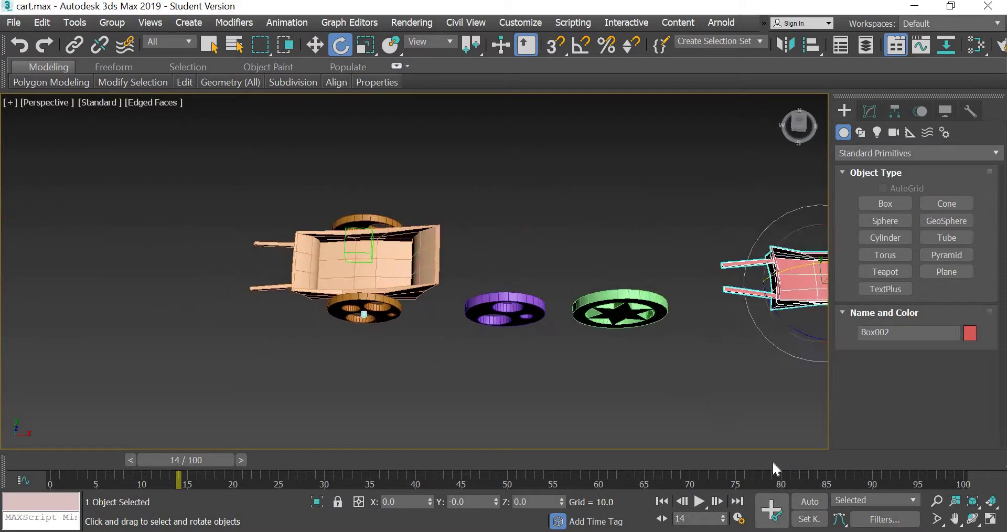
middle_drag(491, 383, 508, 282)
click(315, 45)
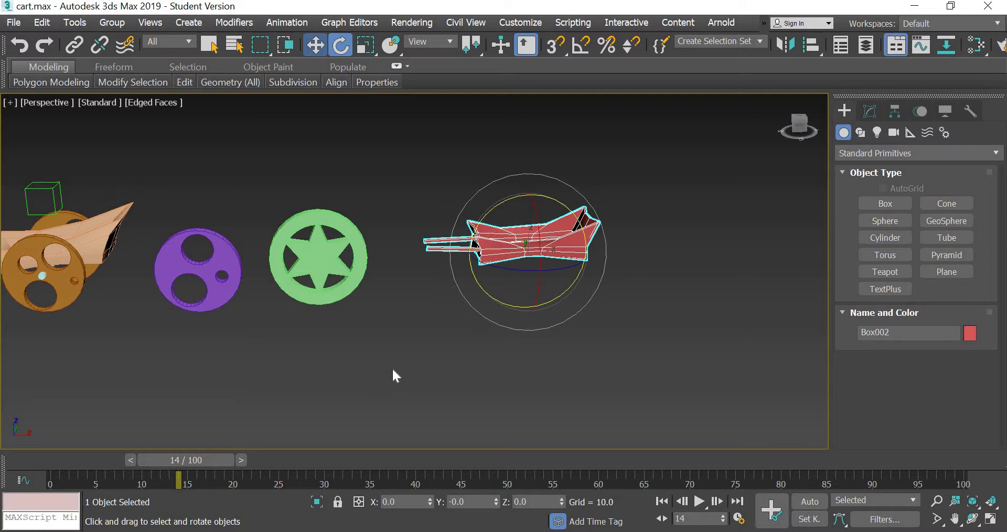
click(338, 311)
click(325, 289)
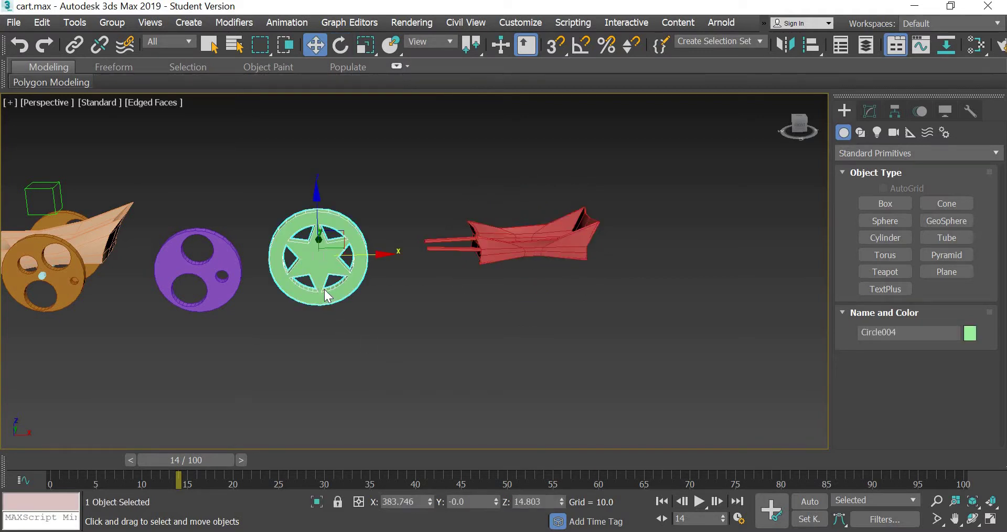
key(Delete)
Step: Move the purple wheel along X to the middle of the red cart body, at X about 636
click(230, 256)
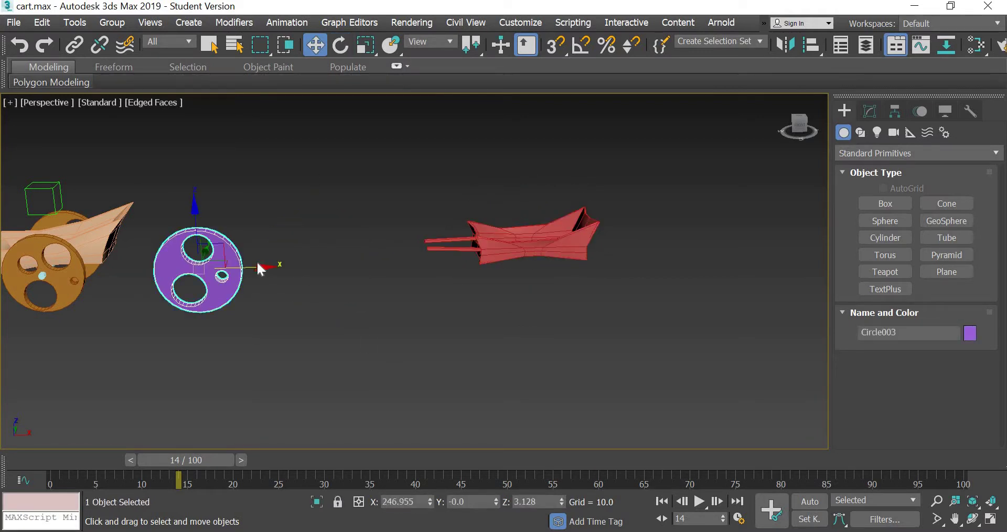
click(257, 267)
click(239, 268)
key(ctrl+z)
key(ctrl+z)
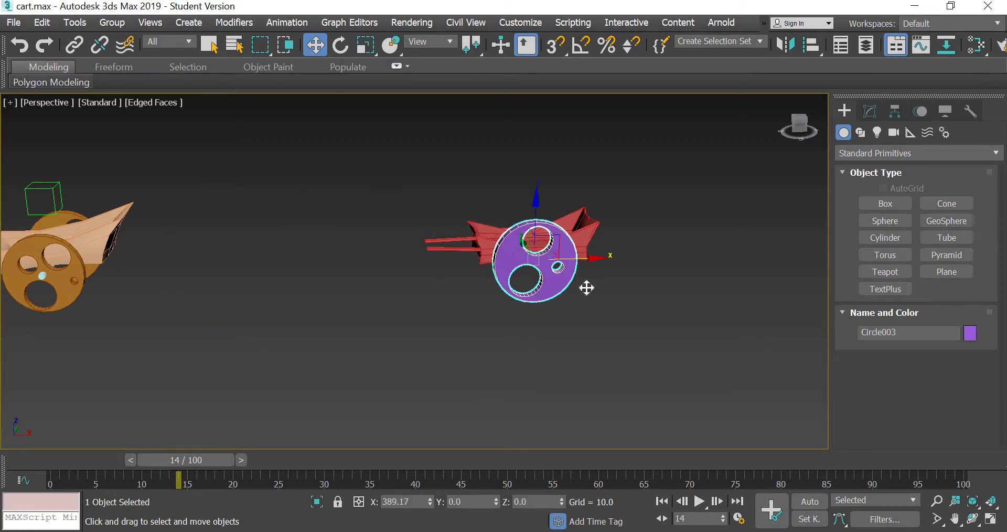
Step: Shift the purple wheel 3.3 units along X and outward from the red cart's side to Y about -7
alt+middle_drag(555, 344, 608, 354)
alt+middle_drag(550, 367, 517, 241)
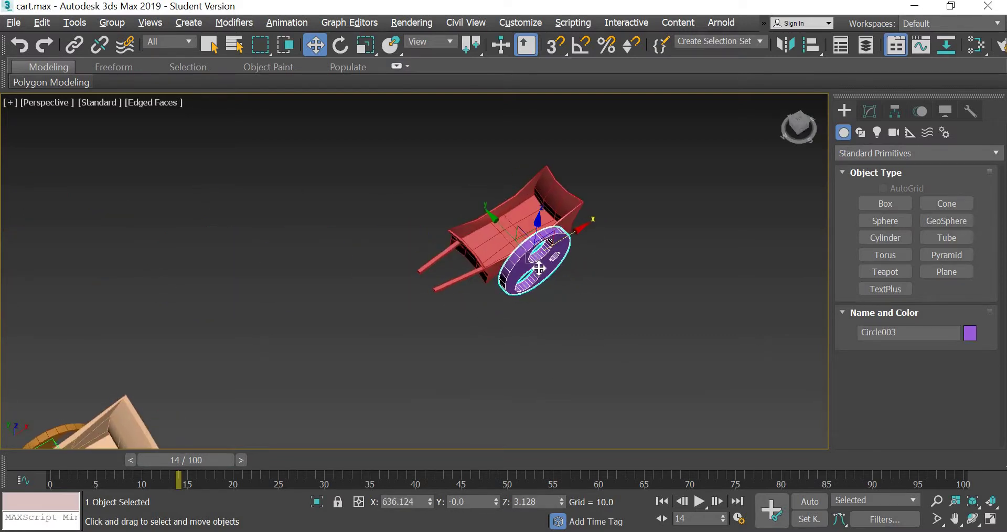
scroll(489, 210, up, 6)
drag(500, 223, 604, 221)
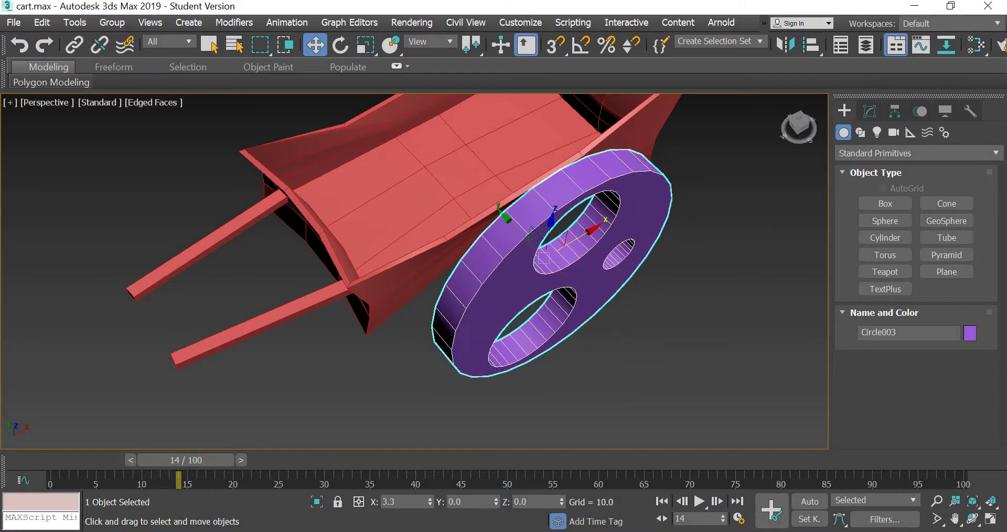
Step: Frame the red cart and purple wheel in the Front and Perspective views and examine how the wheel lines up
key(alt+w)
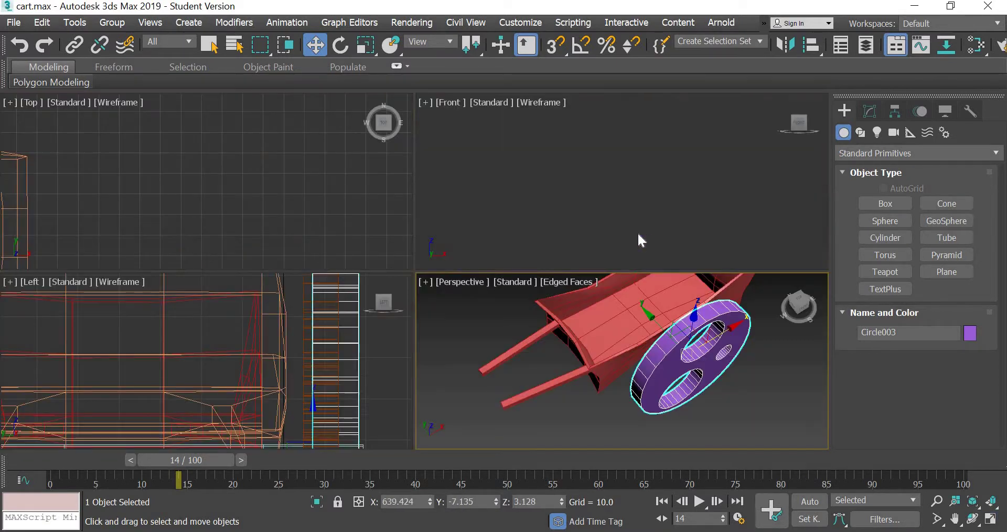
click(647, 191)
scroll(609, 198, down, 8)
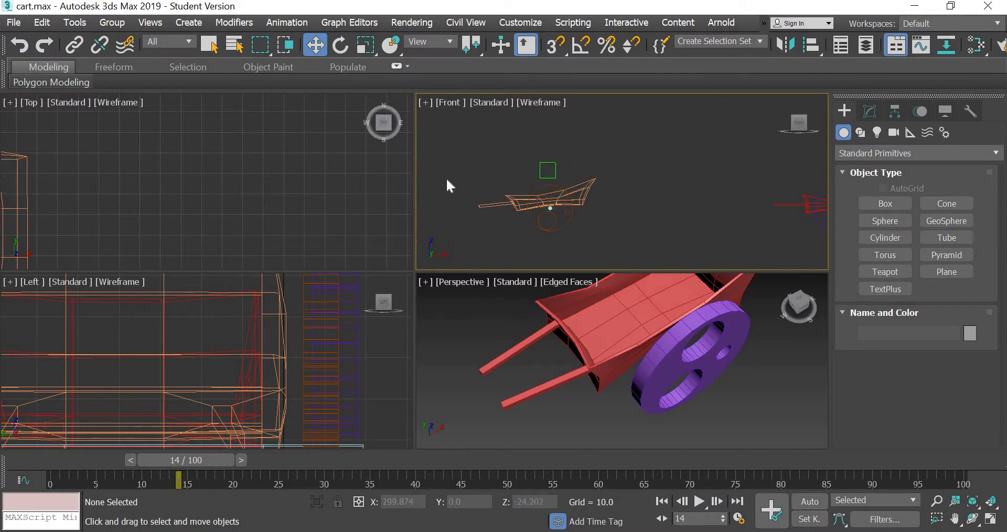
scroll(446, 177, down, 5)
scroll(604, 172, up, 9)
scroll(641, 199, down, 4)
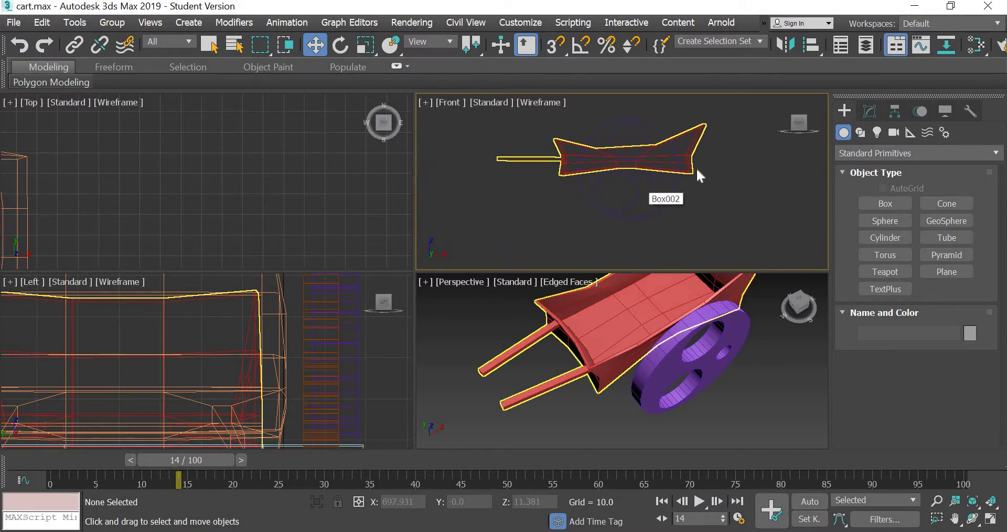
click(990, 520)
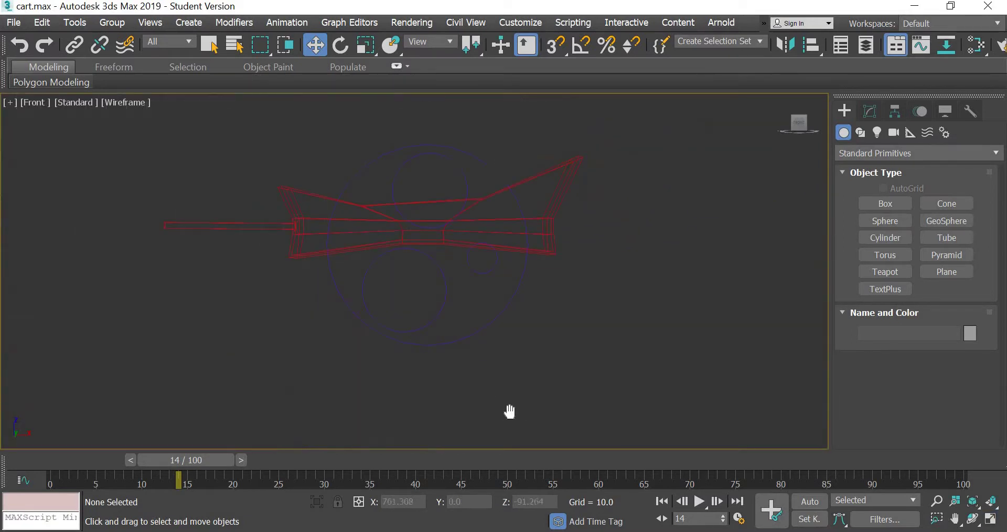
scroll(549, 395, up, 2)
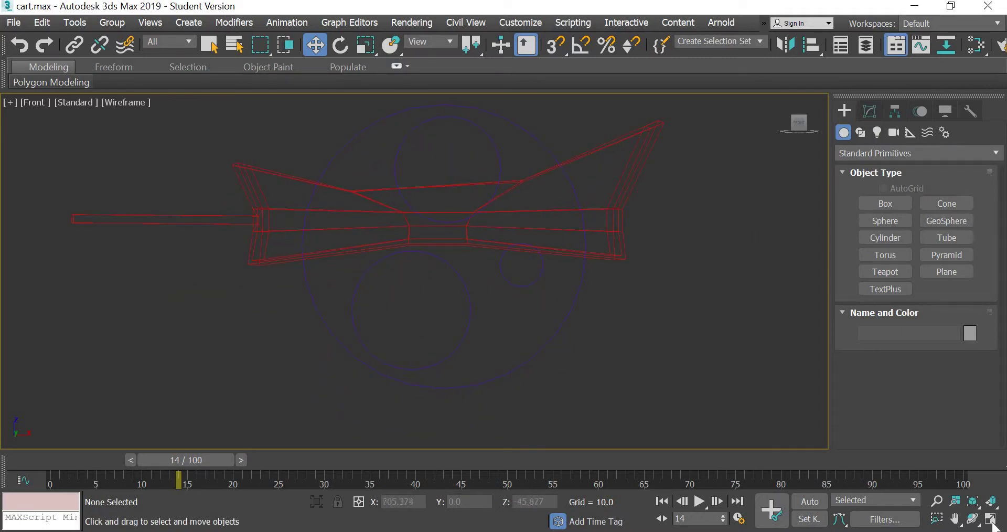
key(alt+w)
scroll(648, 339, down, 5)
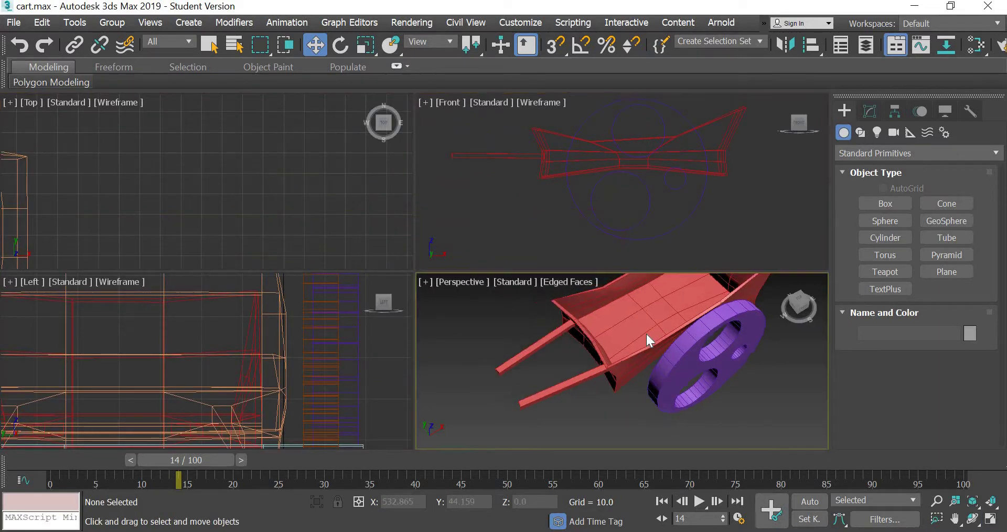
scroll(607, 332, up, 10)
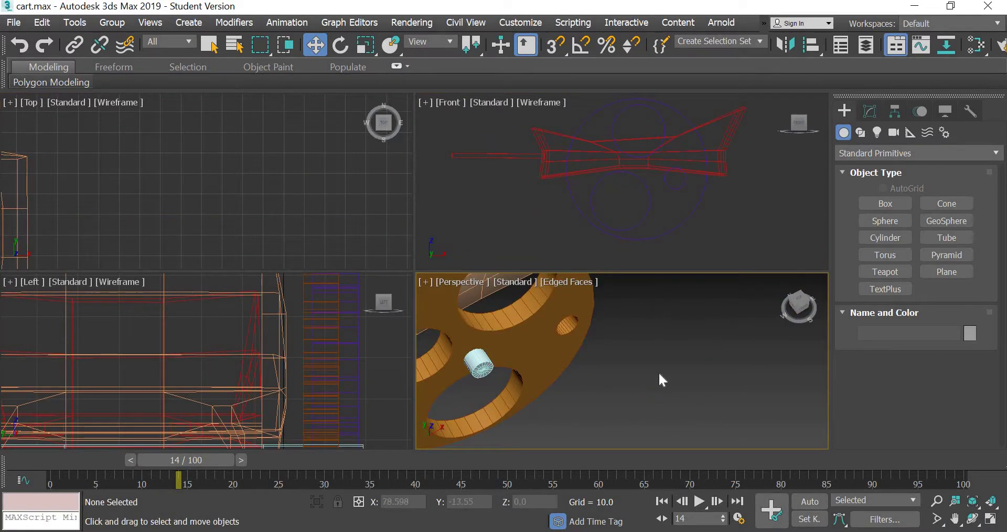
scroll(659, 372, down, 10)
middle_drag(717, 317, 553, 343)
scroll(553, 346, up, 6)
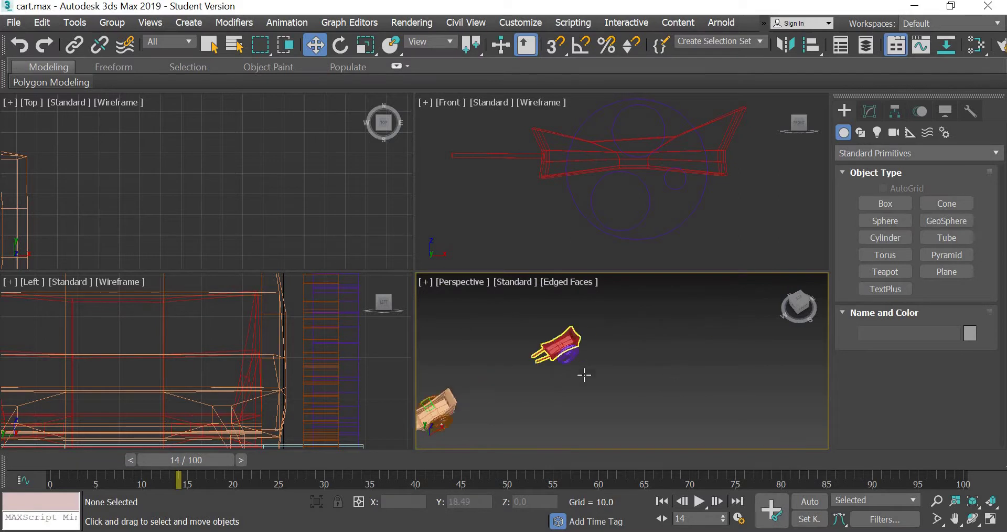
Step: Create a small cylinder with a radius of about 2.7 near the purple wheel's centre in the enlarged Front view
click(715, 232)
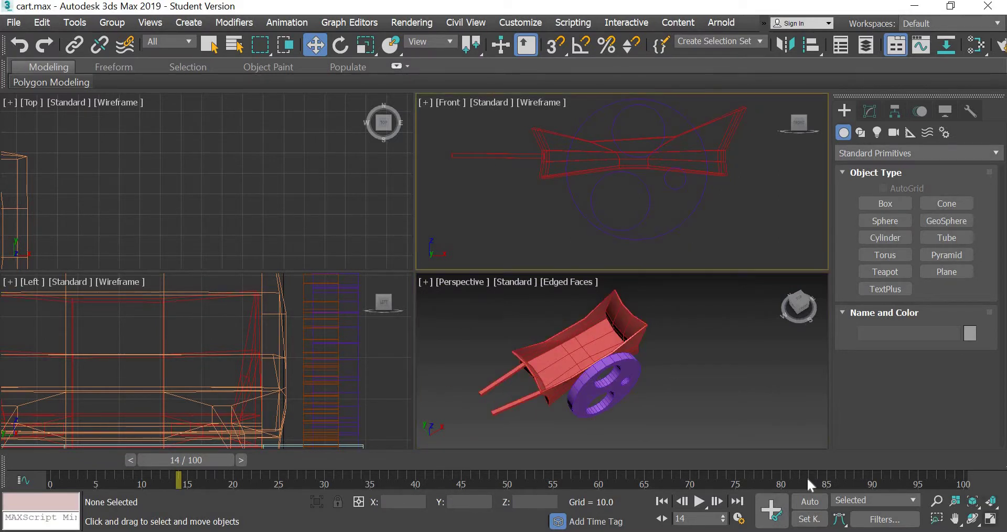
key(alt+w)
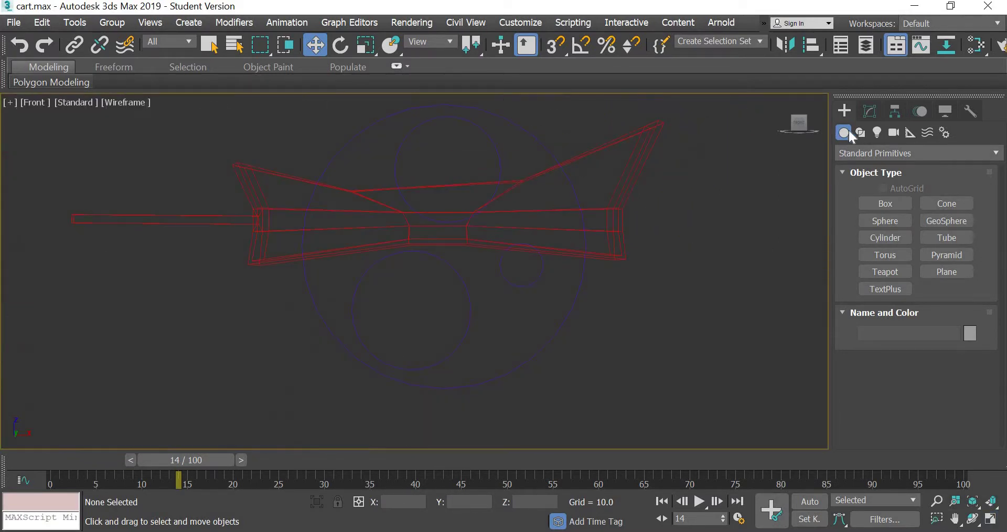
click(893, 236)
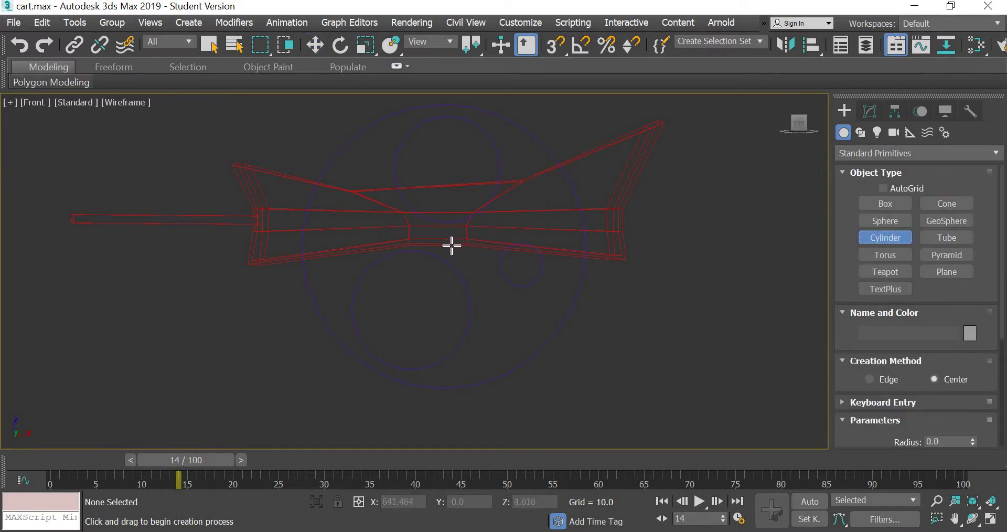
drag(451, 245, 456, 246)
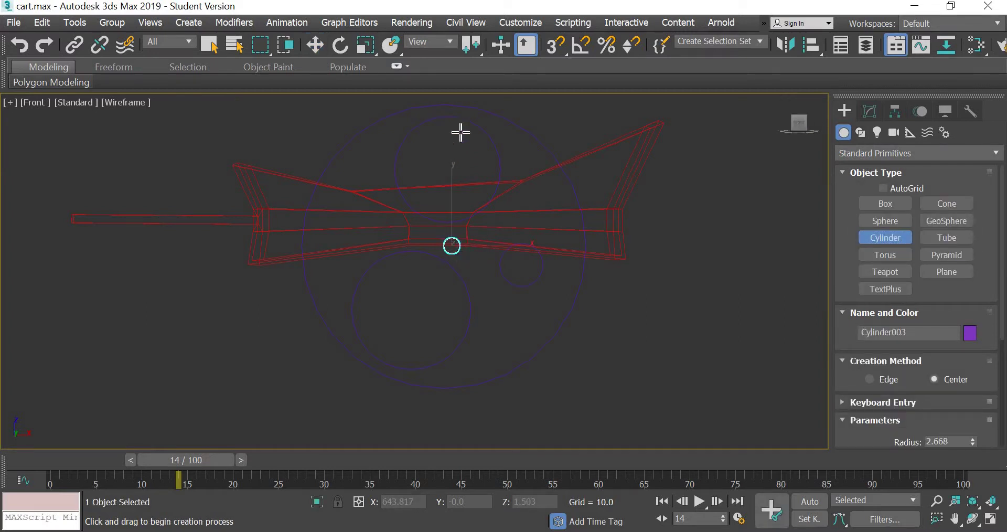
click(318, 47)
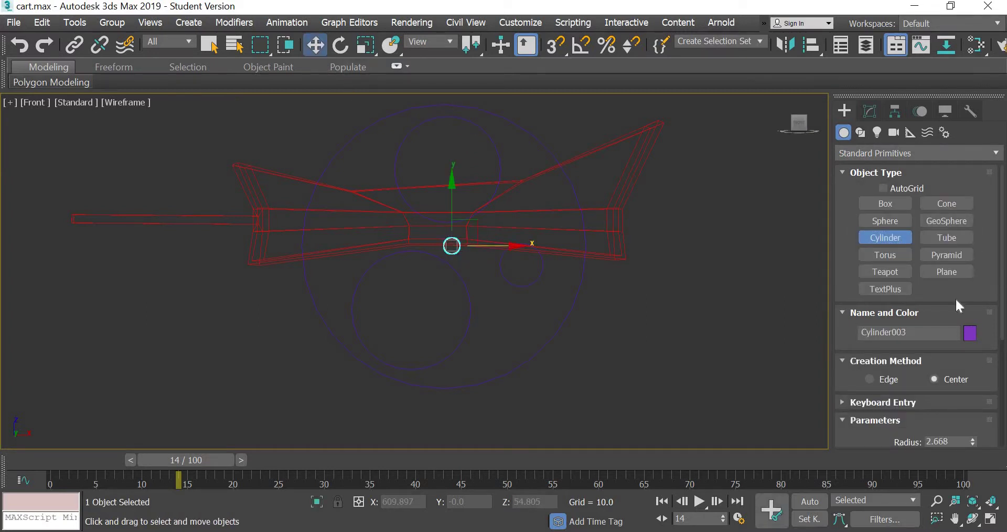
Step: Create a large guide cylinder with a radius of about 48.7 over the purple wheel and align it along X at about 640
click(892, 238)
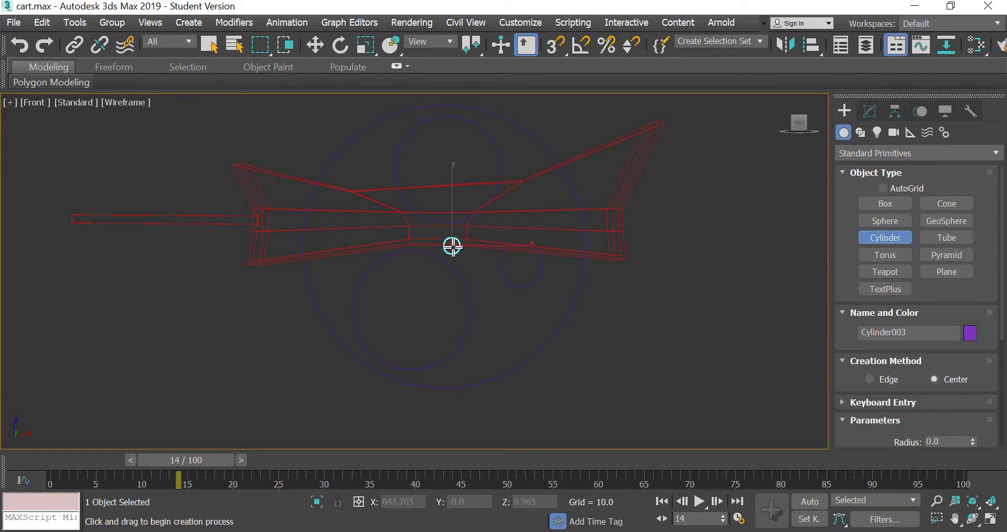
drag(490, 287, 552, 349)
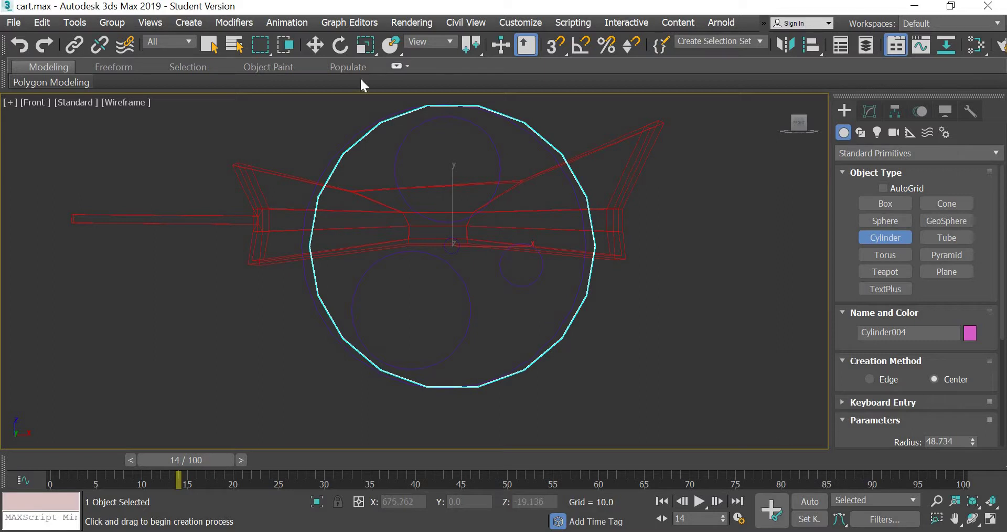
click(315, 45)
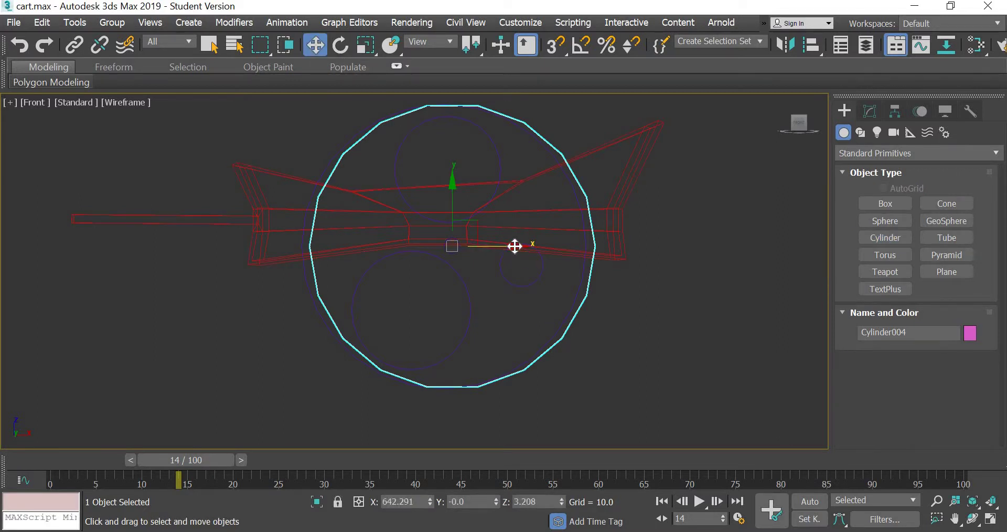
drag(517, 247, 506, 247)
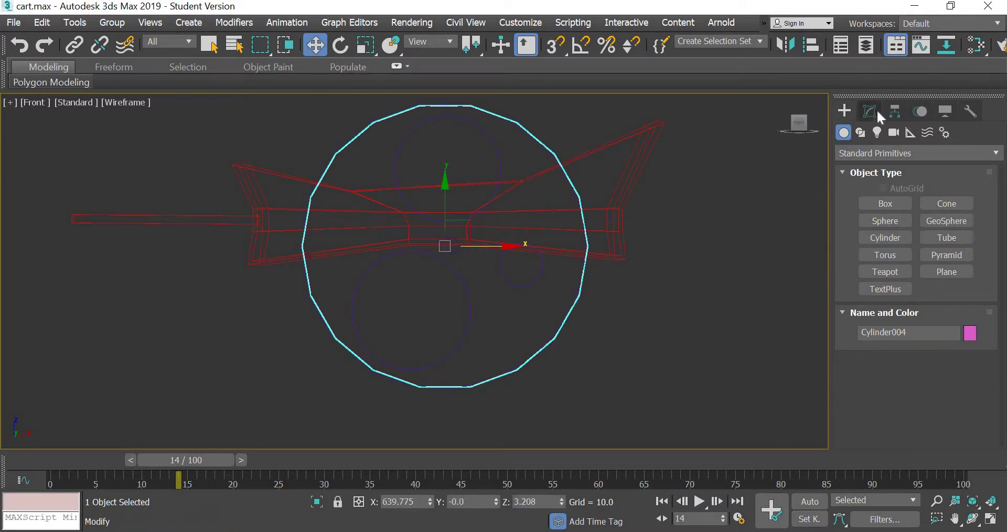
Step: Set the large guide cylinder's cap segments to 2 so its centre point can be located
click(872, 110)
scroll(871, 362, up, 3)
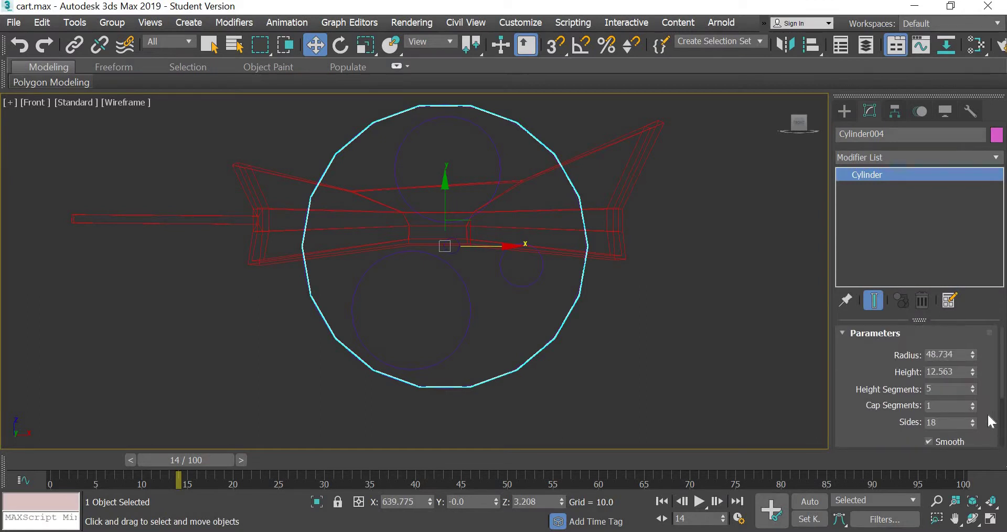
click(973, 404)
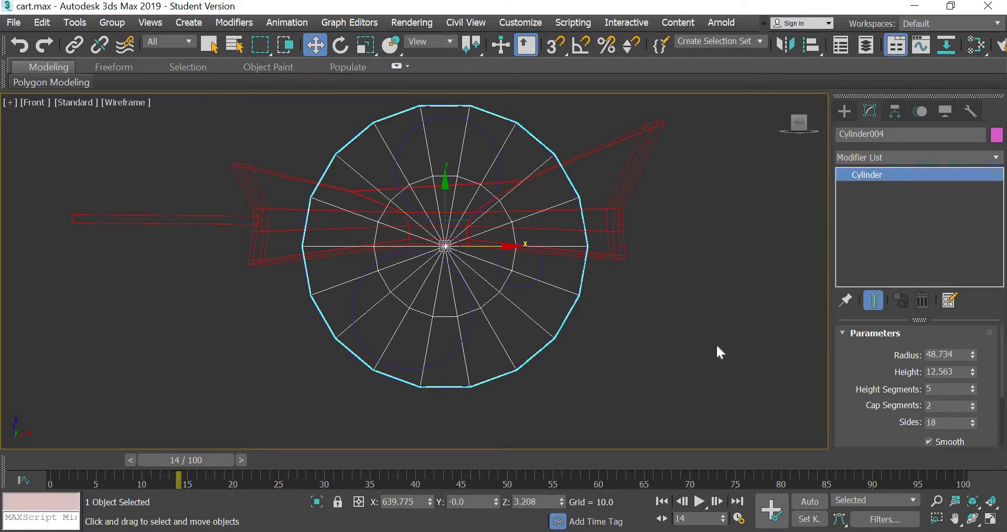
Step: Move the small axle cylinder so its centre sits on the large guide cylinder's centre point
click(445, 277)
scroll(457, 224, up, 6)
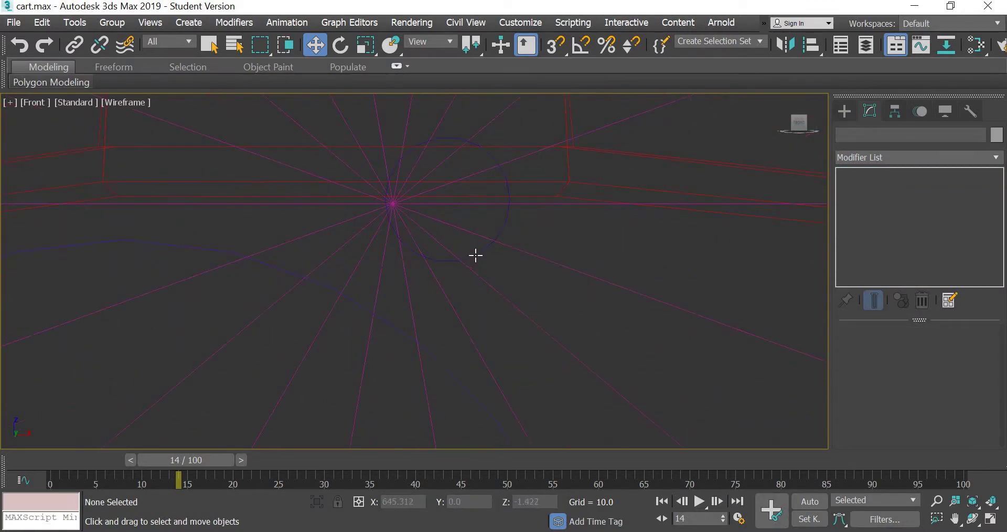
click(482, 192)
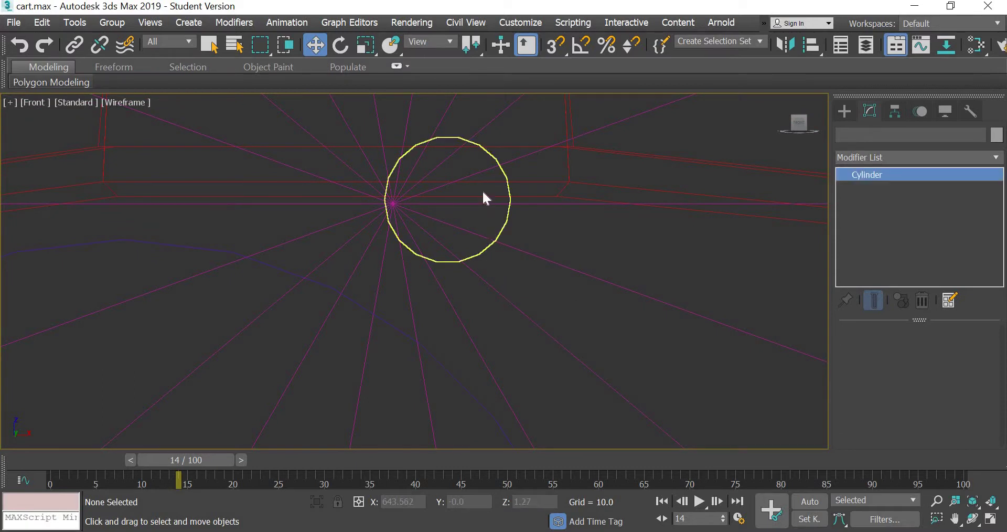
drag(468, 180, 419, 183)
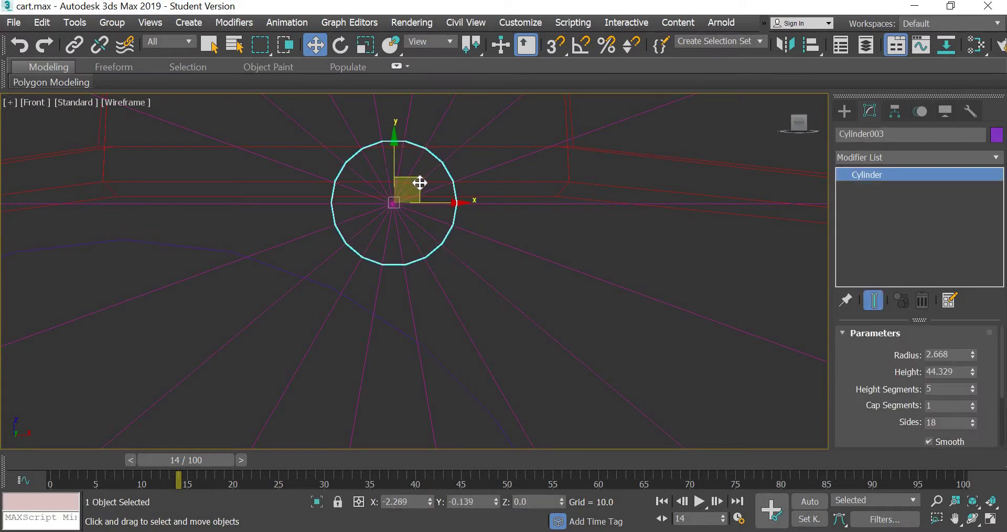
Step: Delete the large guide cylinder that covers the purple wheel
scroll(609, 290, down, 3)
click(609, 290)
scroll(609, 290, down, 5)
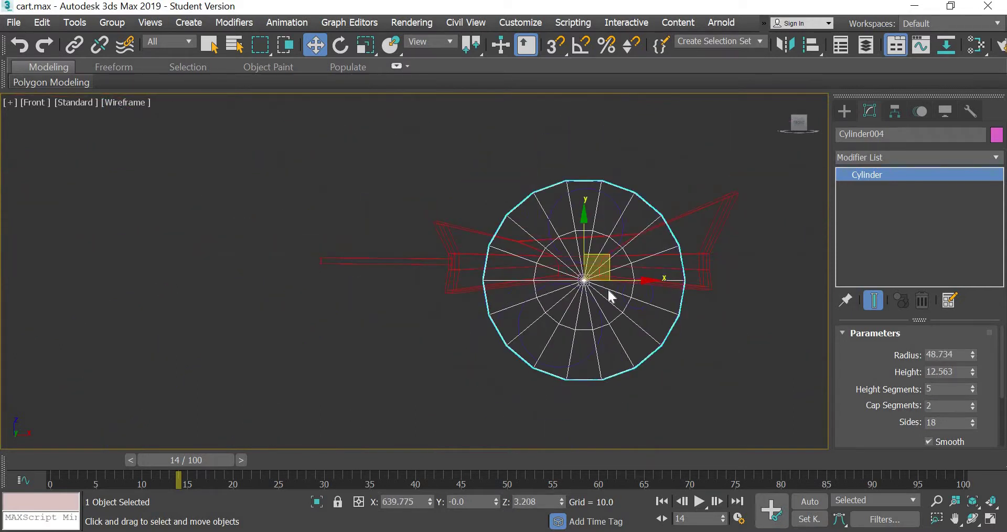
key(Delete)
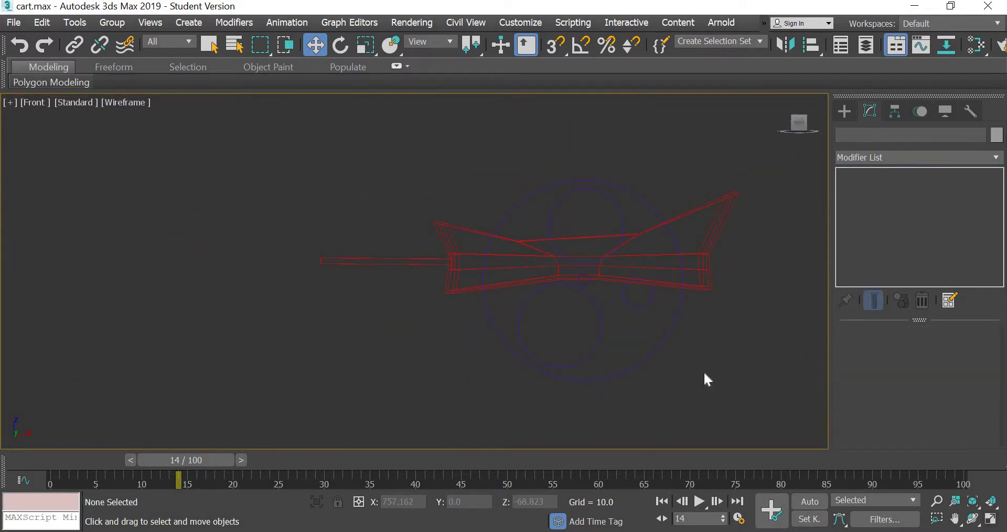
Step: Move the small axle cylinder along Y to the far side of the red cart, at about 108
key(alt+w)
scroll(297, 212, down, 6)
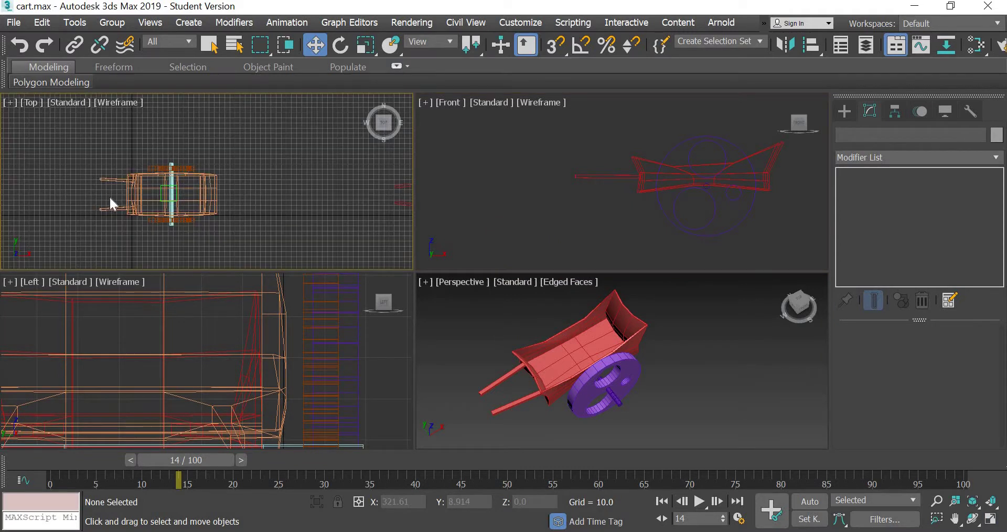
scroll(111, 199, down, 3)
scroll(284, 195, up, 10)
middle_drag(284, 195, 272, 119)
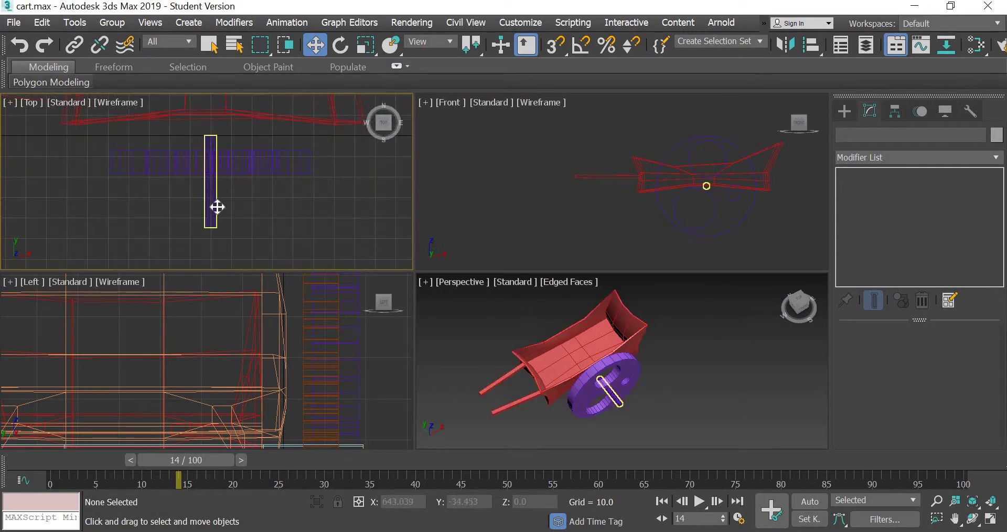
click(216, 206)
scroll(225, 206, down, 5)
scroll(246, 209, up, 2)
drag(213, 135, 211, 54)
Step: Clone the purple wheel as a single copy on the opposite side of the red cart, at Y about 92
click(215, 192)
middle_drag(220, 212, 202, 254)
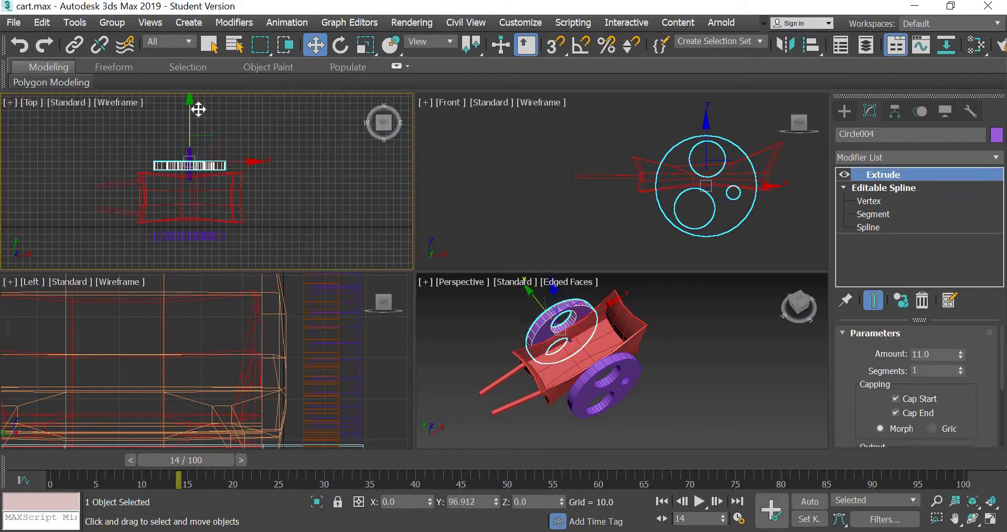
shift+drag(198, 108, 198, 113)
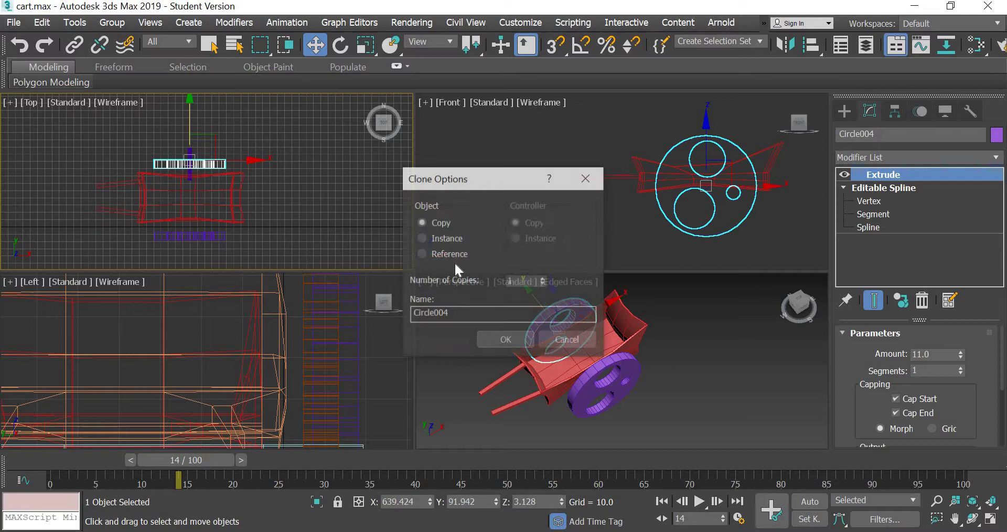
click(505, 340)
Step: Move the axle cylinder to Y about 99 and lengthen it to a height of about 124.6 through both wheels
click(293, 192)
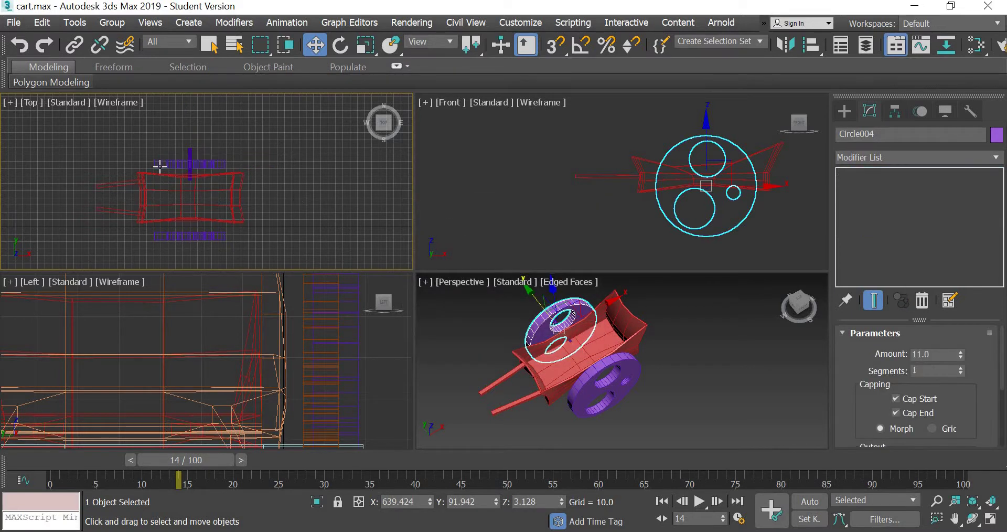
scroll(156, 165, up, 6)
scroll(293, 195, down, 2)
click(296, 202)
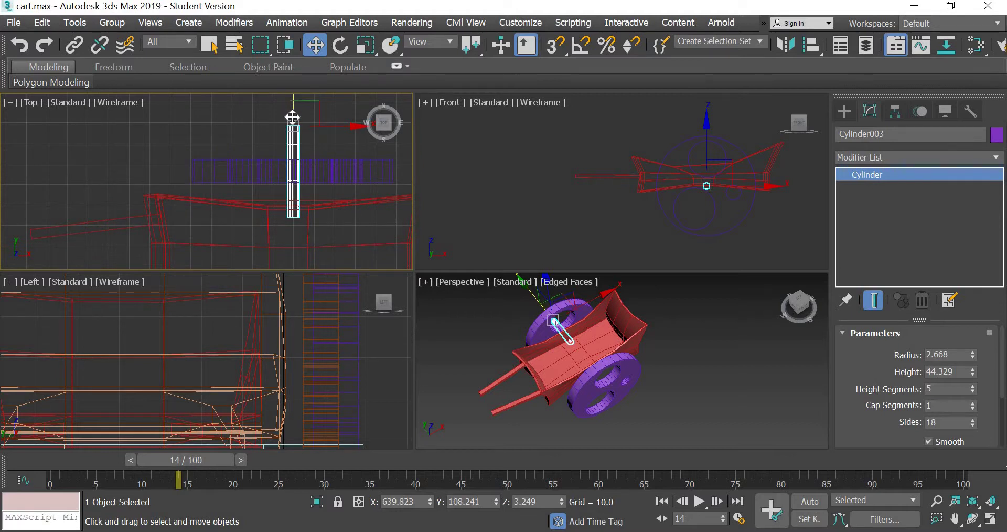
drag(293, 117, 293, 136)
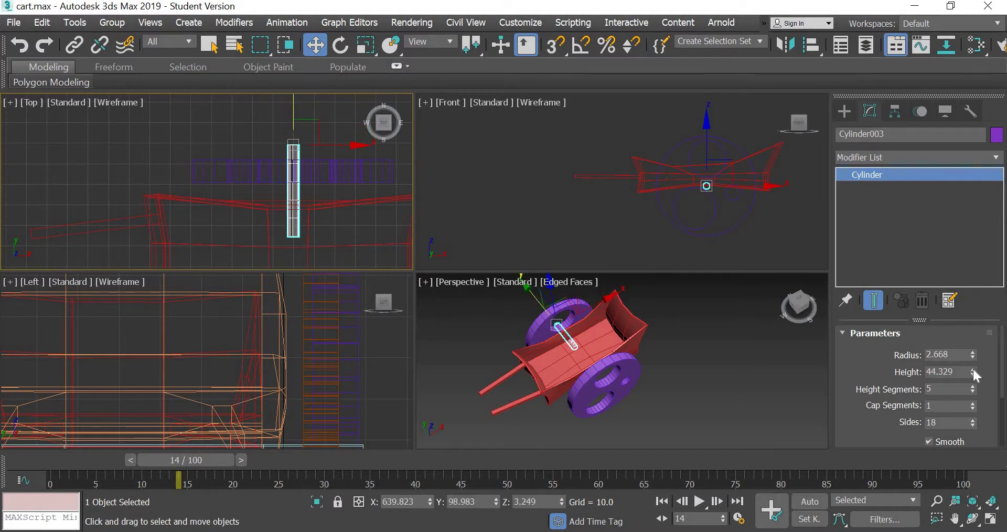
drag(936, 65, 927, 153)
drag(917, 219, 915, 264)
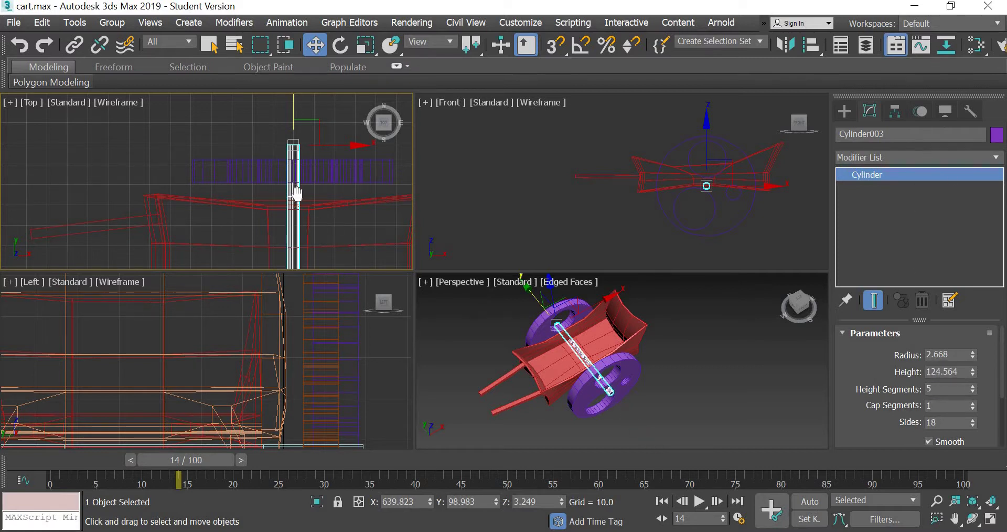
Step: Raise the red cart body to Z about 6.4 so its floor clears the axle
scroll(292, 192, down, 5)
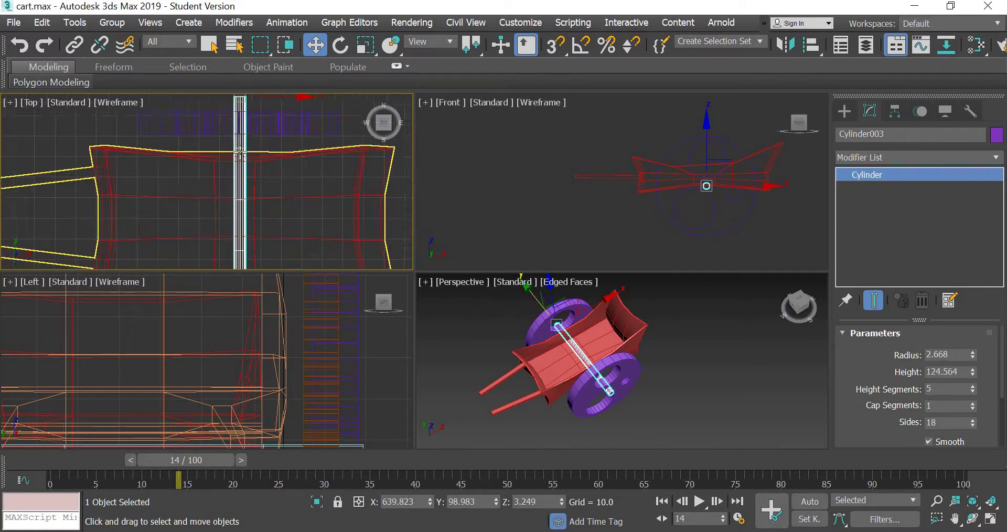
click(686, 405)
alt+middle_drag(587, 374, 596, 382)
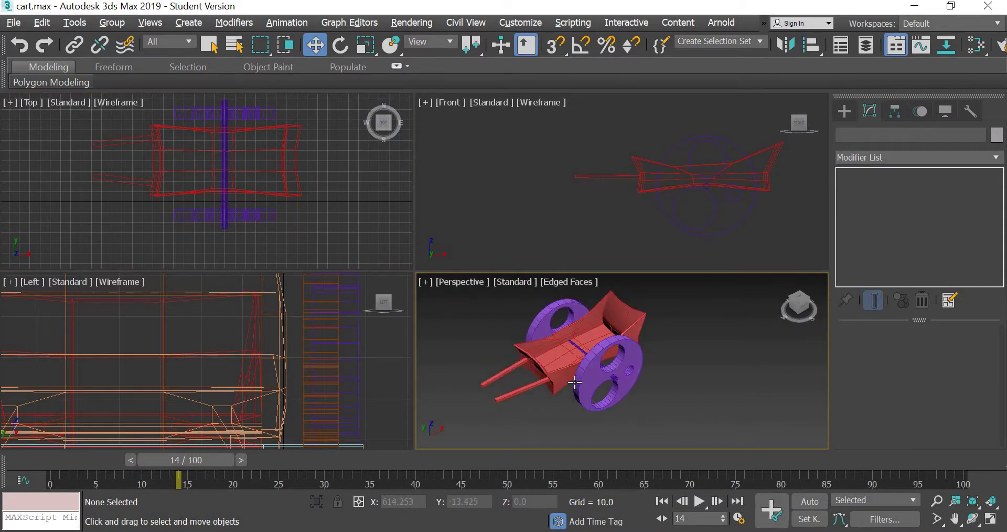
scroll(564, 411, up, 5)
scroll(585, 404, down, 5)
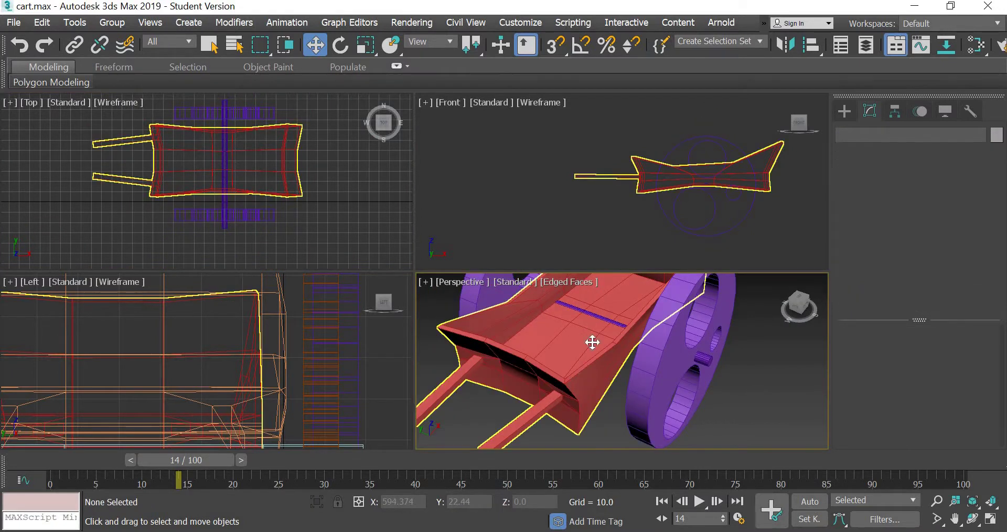
click(591, 331)
drag(595, 286, 596, 269)
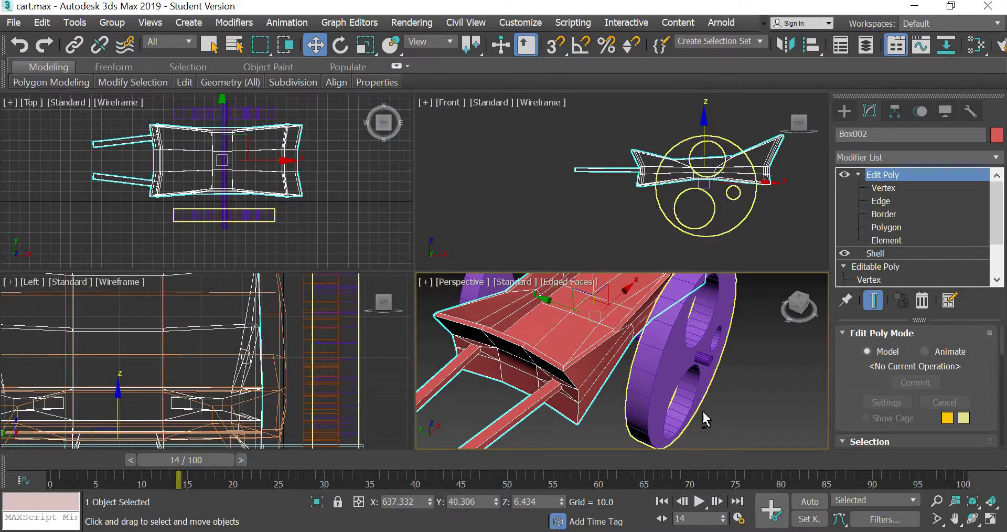
Step: Align the red cart body with the axle at X about 639.8 and lower it slightly toward the axle
click(704, 418)
alt+middle_drag(657, 378, 700, 367)
middle_drag(711, 203, 708, 205)
scroll(604, 226, up, 6)
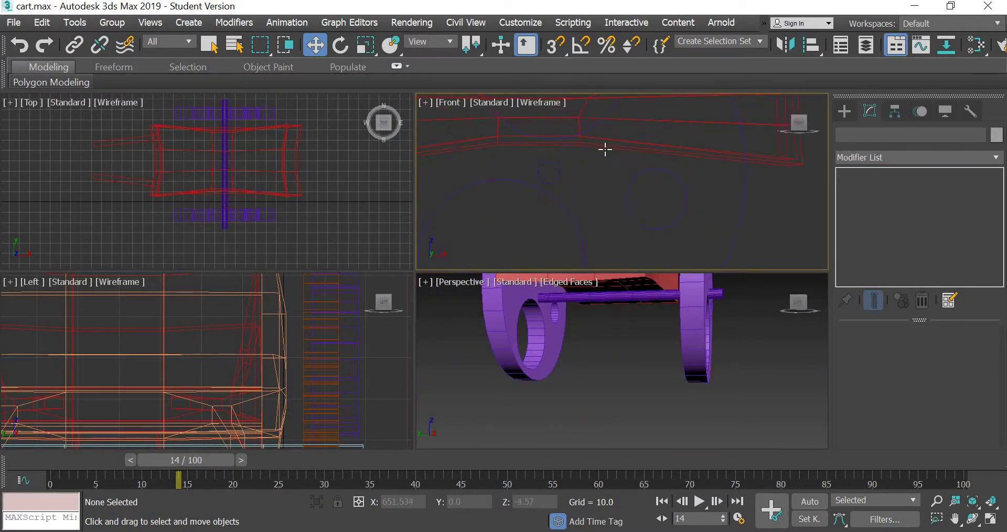
click(605, 150)
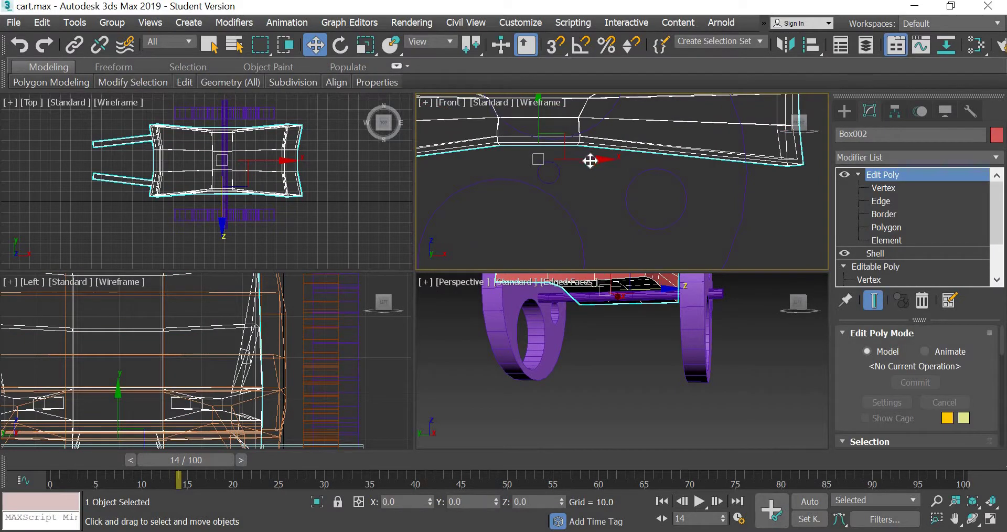
drag(596, 161, 603, 161)
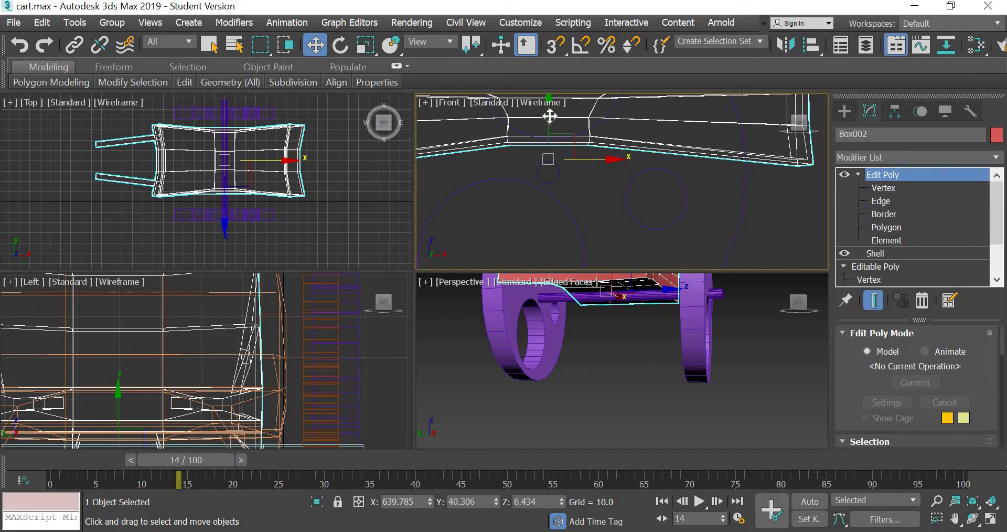
drag(549, 120, 616, 225)
click(635, 388)
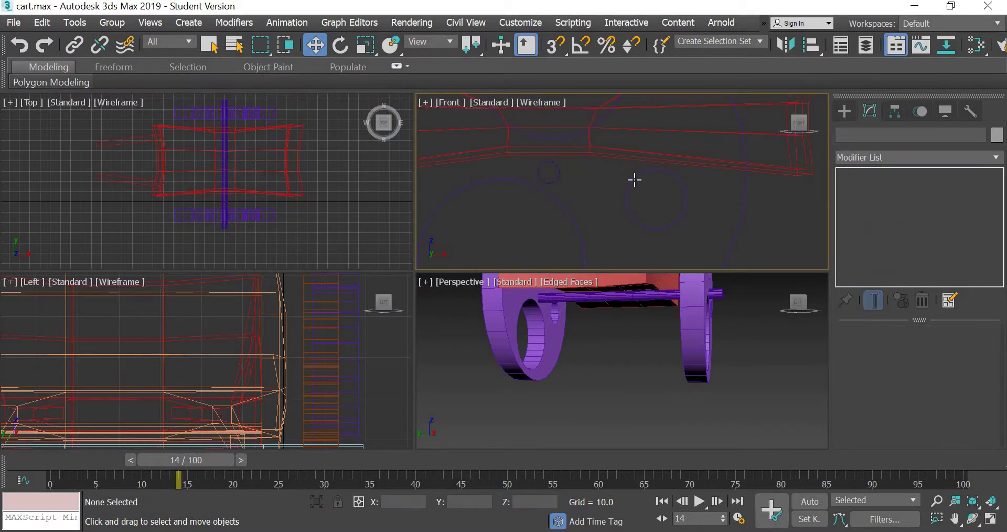
click(638, 153)
click(638, 153)
Step: Examine the assembled red cart from several angles in the enlarged Perspective view, alongside the first cart
click(627, 386)
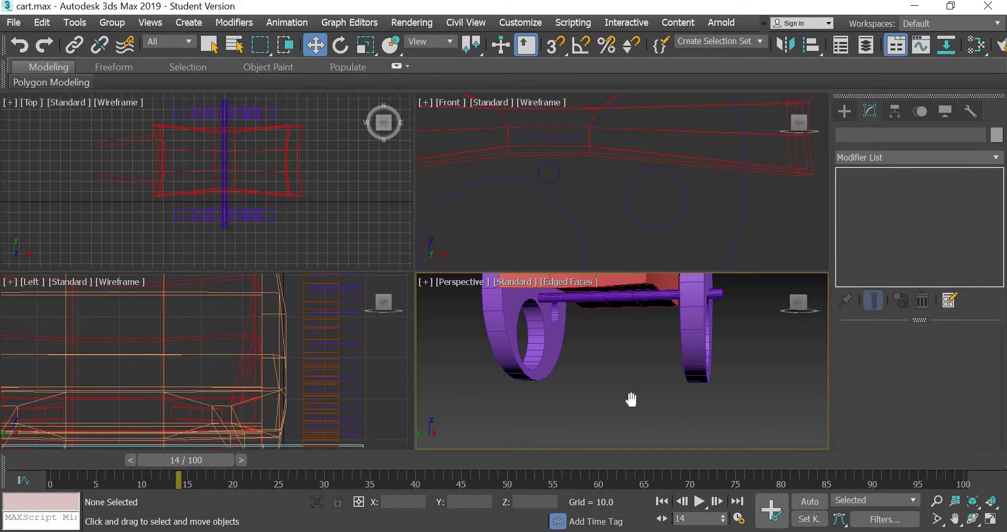
middle_drag(626, 386, 569, 384)
scroll(633, 399, down, 4)
click(991, 519)
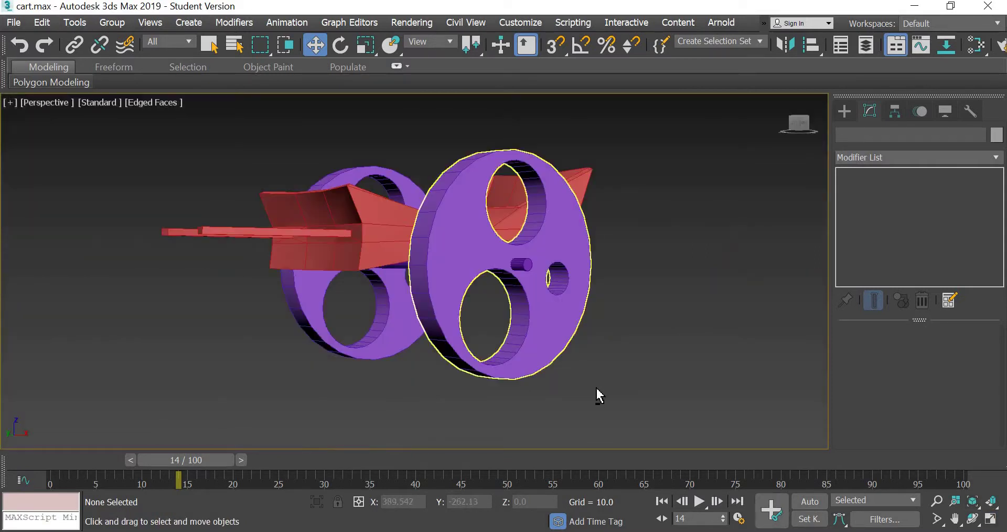
alt+middle_drag(470, 425, 715, 265)
scroll(587, 418, down, 5)
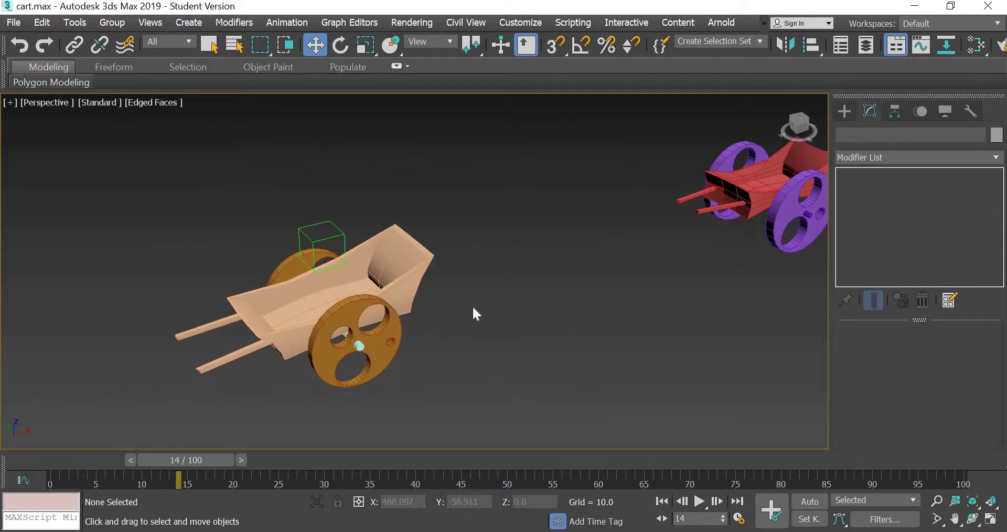
scroll(412, 306, up, 3)
scroll(413, 306, down, 3)
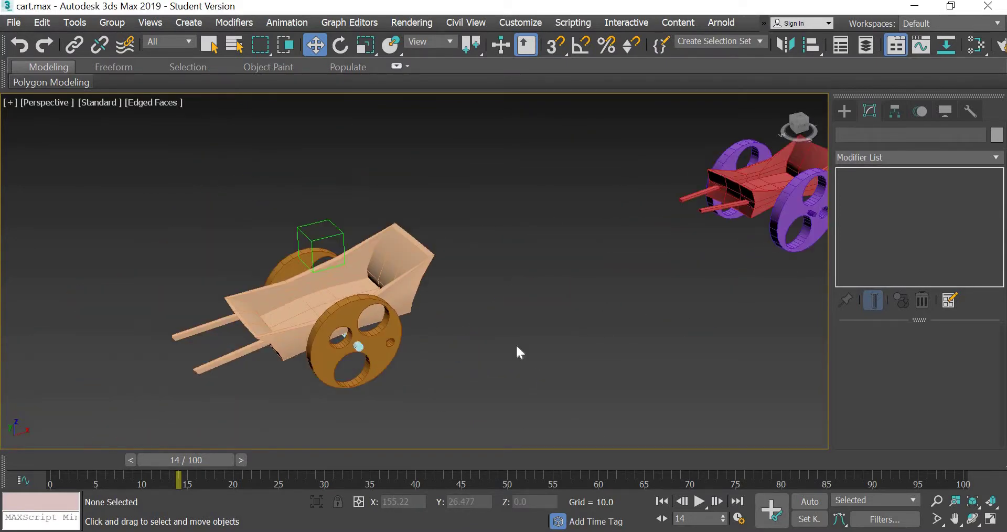
alt+middle_drag(270, 368, 487, 313)
scroll(486, 314, up, 3)
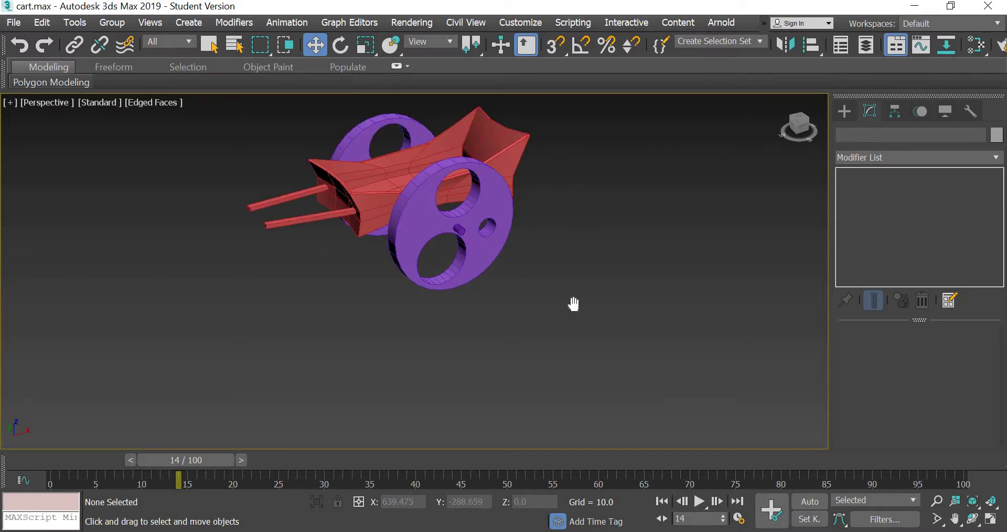
middle_drag(573, 303, 824, 342)
scroll(822, 343, down, 3)
middle_drag(699, 373, 515, 281)
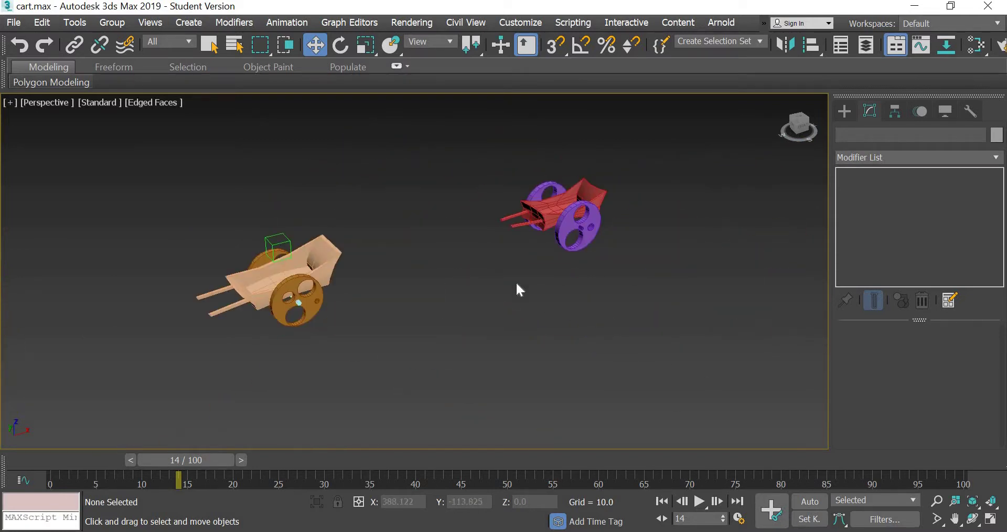
Step: Try moving the tan cart along X by its dummy helper, and undo the move
click(279, 241)
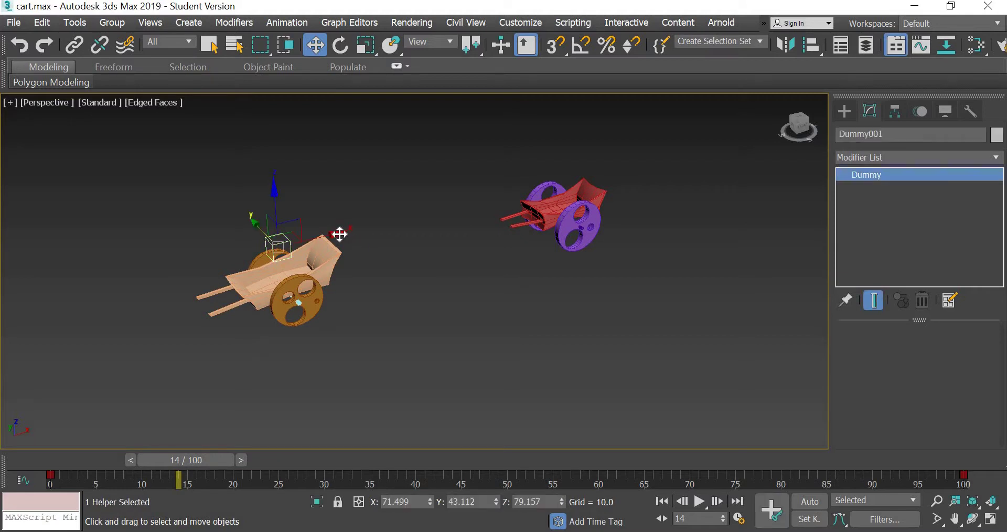
drag(336, 234, 191, 276)
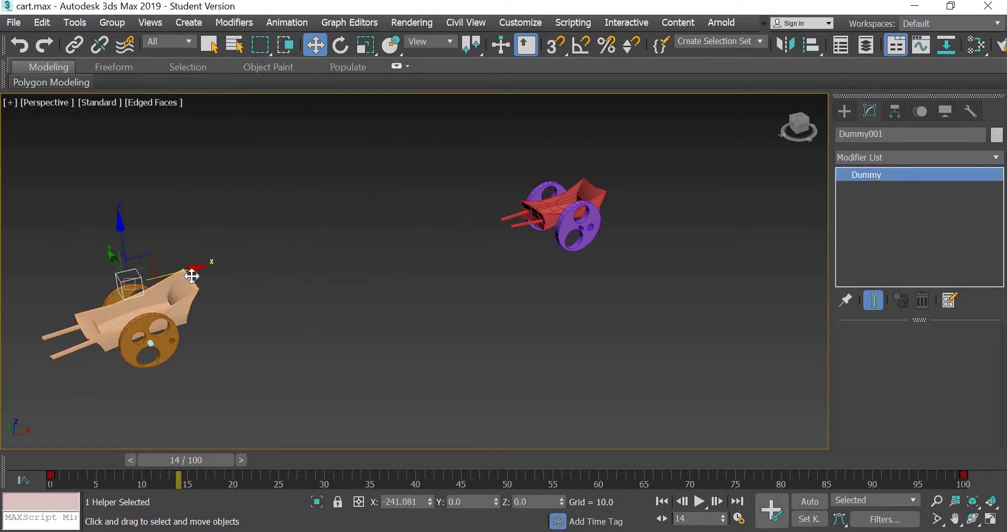
key(ctrl+z)
click(452, 291)
Step: Compare the tan cart and its dummy helper with the red cart's body, wheels and axle
scroll(459, 281, up, 4)
scroll(581, 254, down, 4)
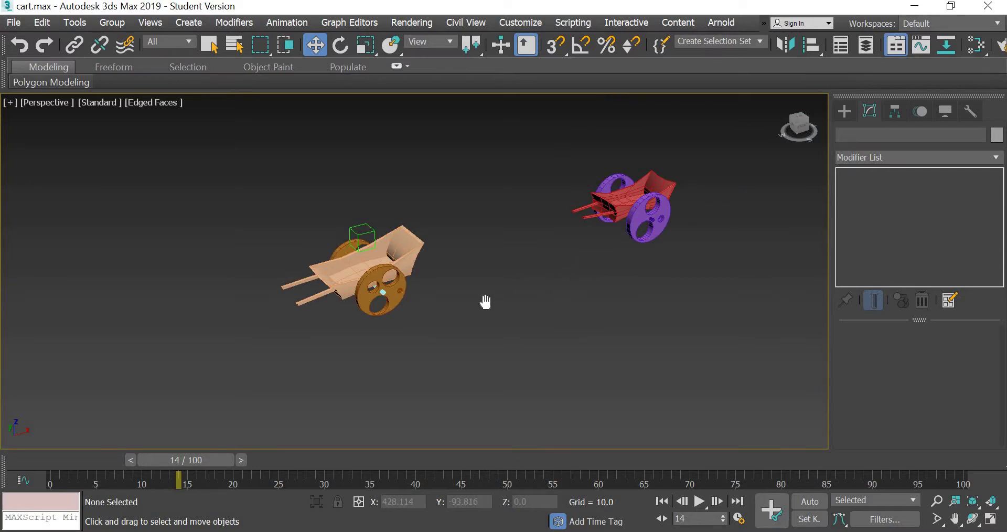
middle_drag(483, 299, 344, 326)
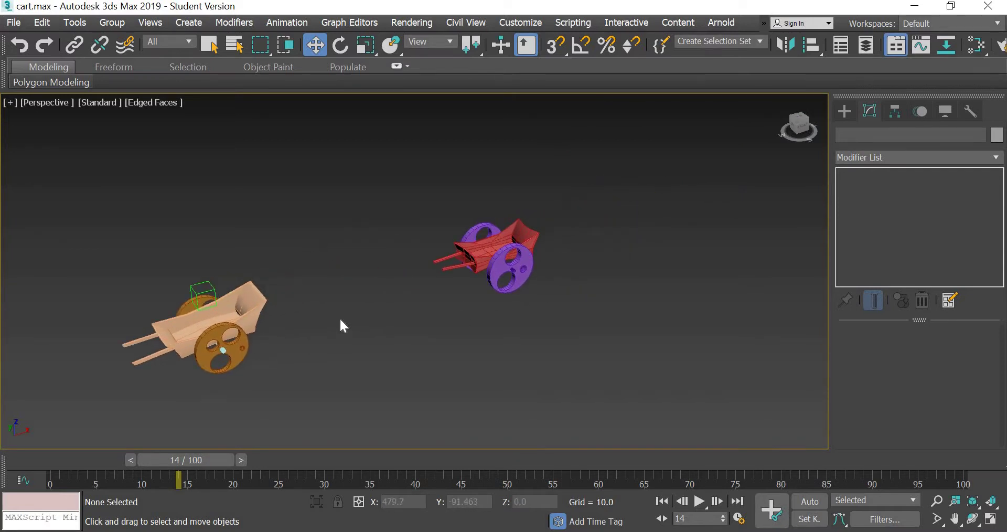
click(214, 292)
click(539, 286)
middle_drag(540, 284, 527, 327)
scroll(527, 327, up, 5)
scroll(632, 333, down, 2)
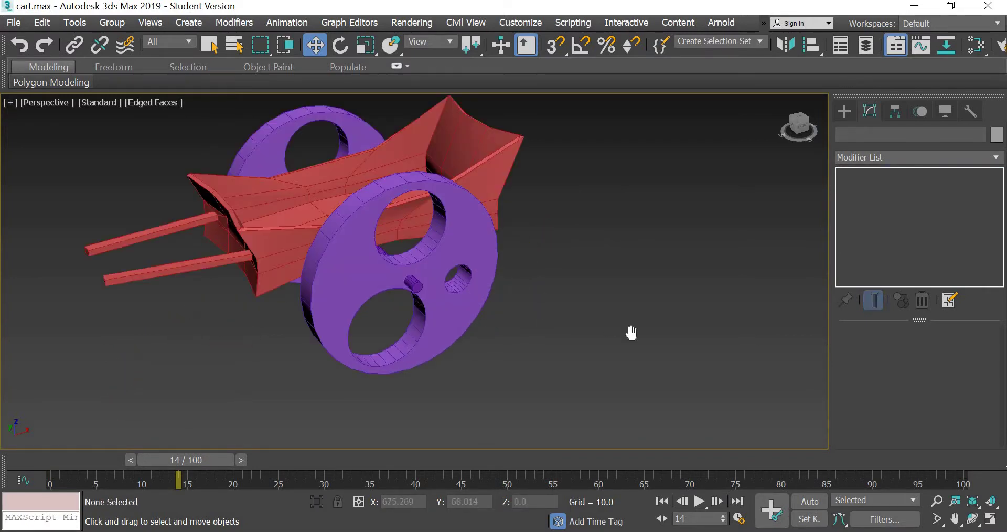
scroll(632, 331, down, 5)
middle_drag(454, 299, 590, 193)
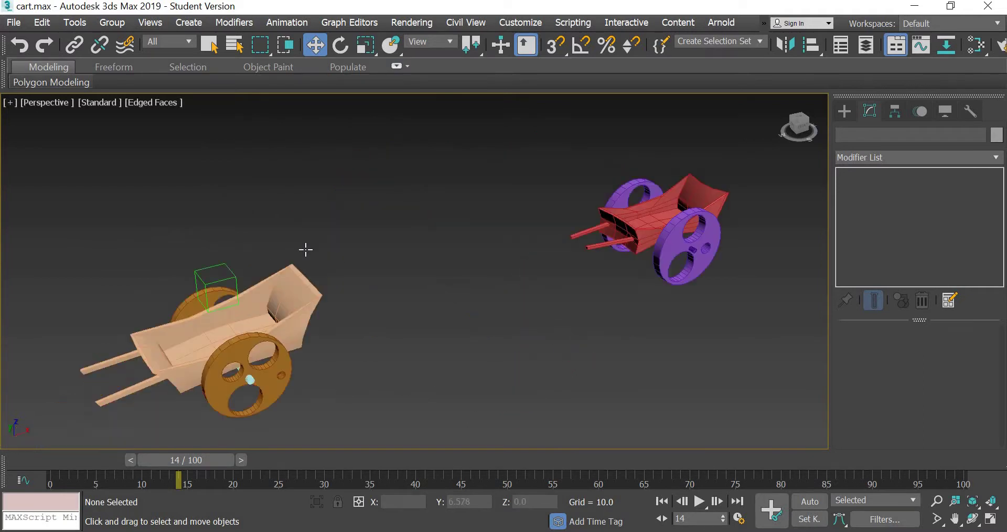
click(273, 241)
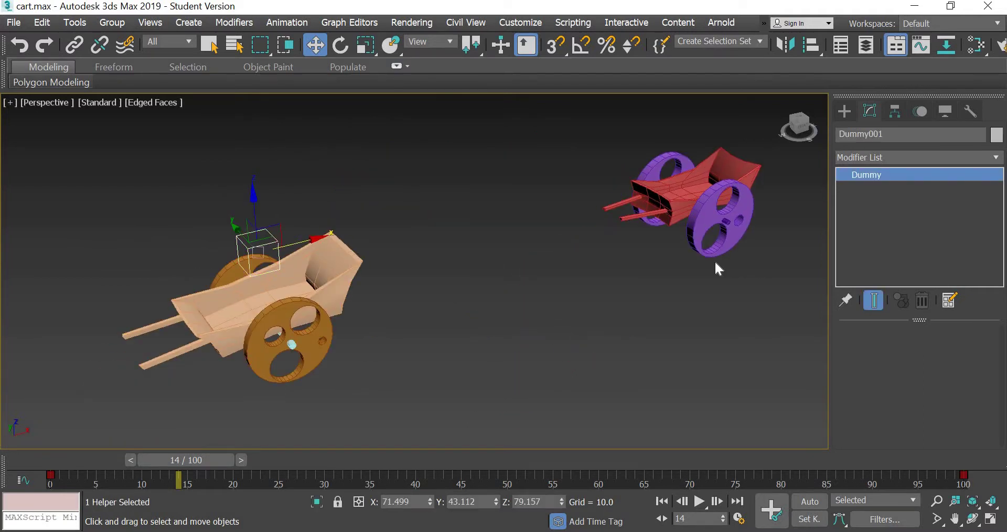
middle_drag(445, 316, 445, 351)
scroll(370, 348, up, 5)
scroll(393, 327, down, 3)
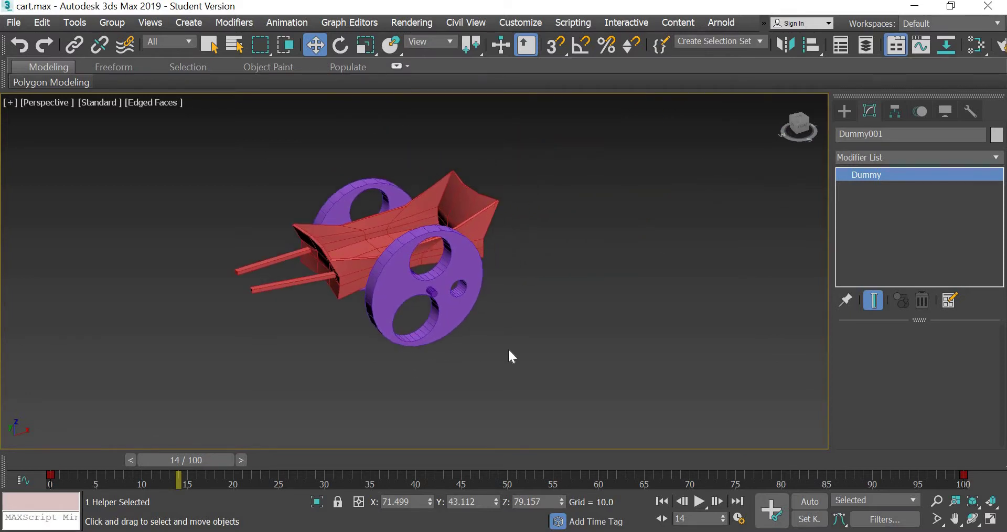
middle_drag(507, 348, 526, 379)
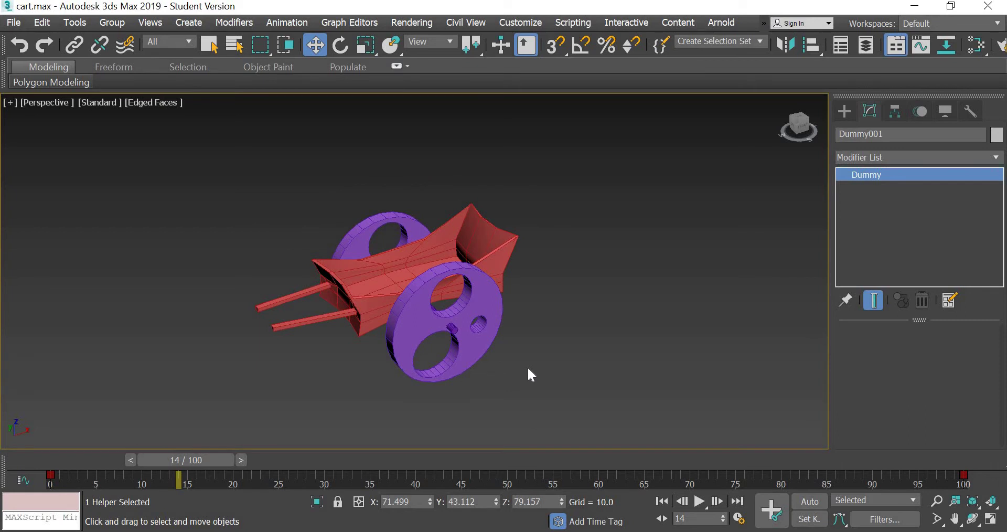